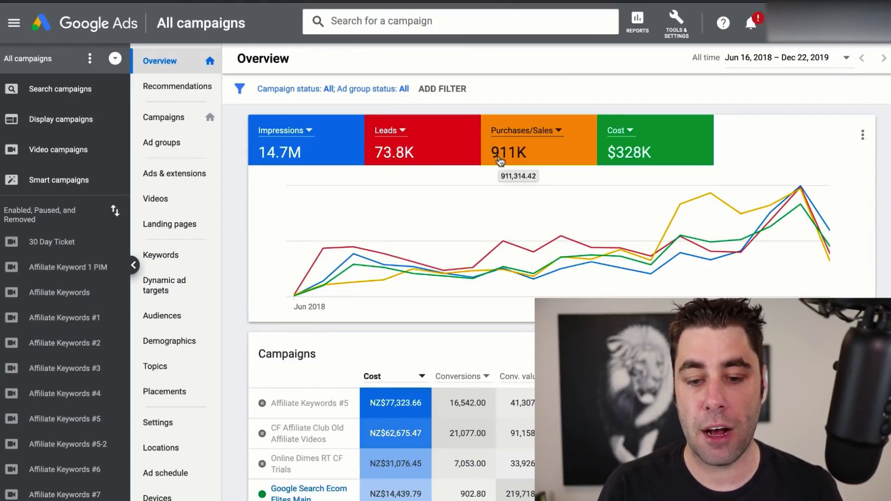
Choose the Purchases/Sales conversion value as the third metric in the campaigns overview chart
click(539, 135)
mouse_move(557, 232)
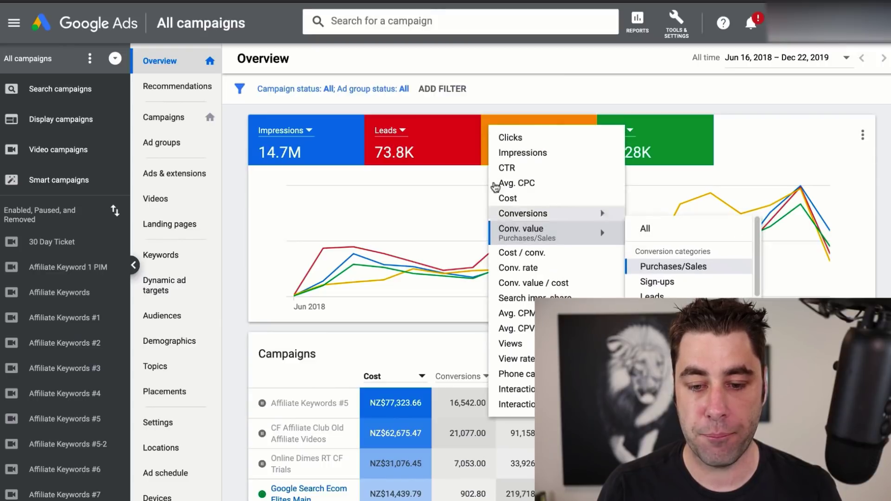
click(665, 263)
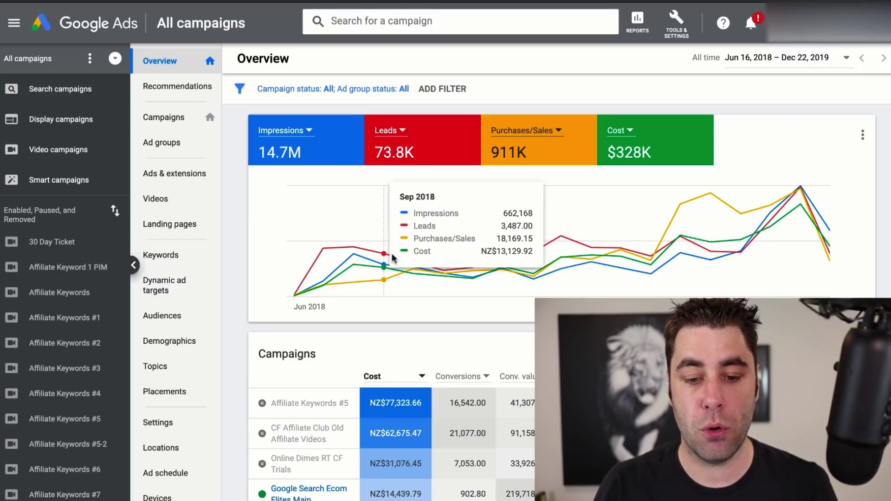
mouse_move(596, 261)
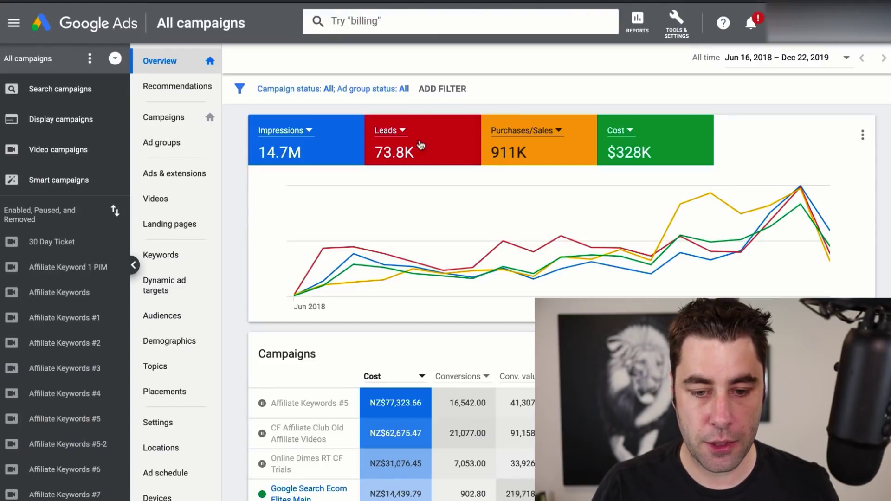
Replace the Leads metric in the campaigns overview chart with Clicks
click(402, 134)
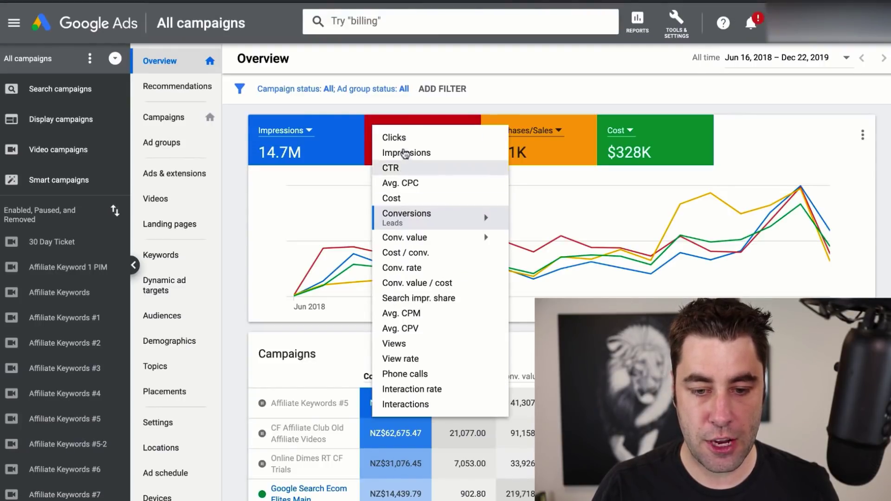
click(409, 153)
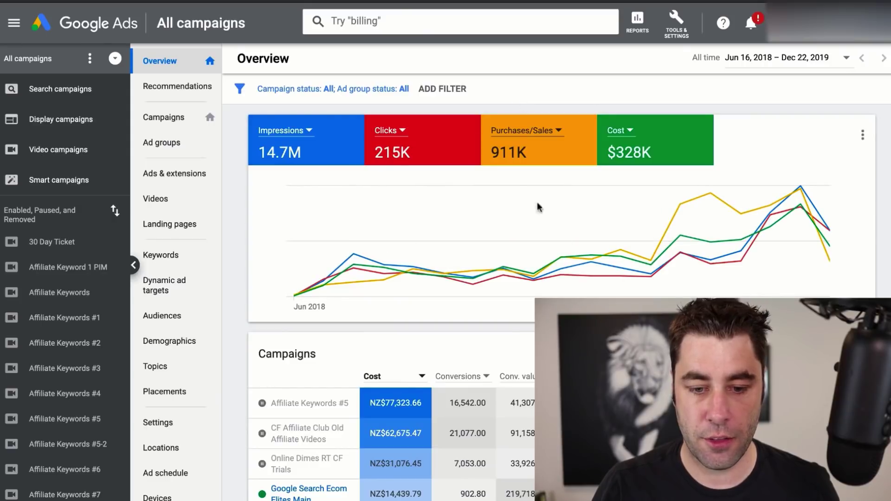
mouse_move(478, 268)
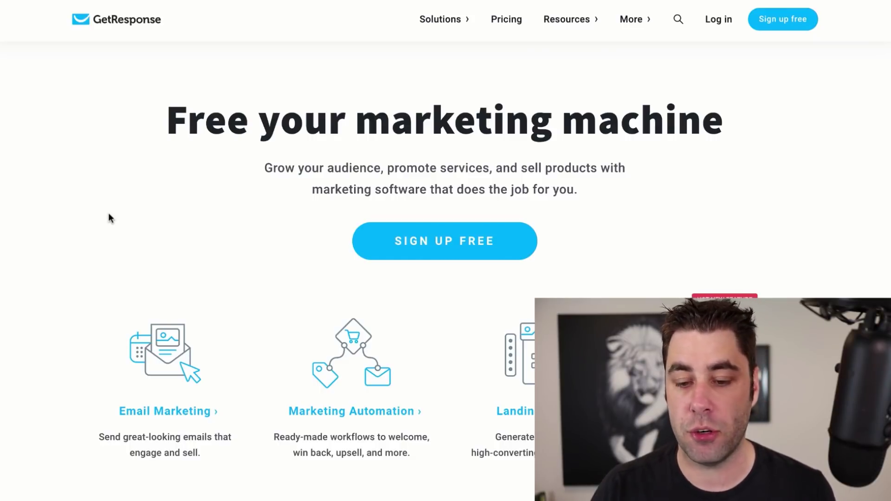
Look over the features on the GetResponse homepage and open the page listing all solutions
scroll(55, 183, down, 4)
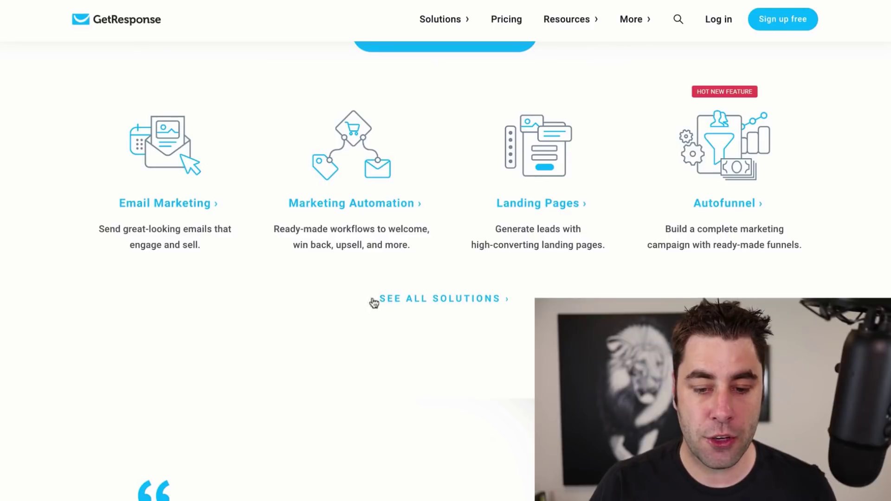
scroll(390, 260, down, 10)
scroll(389, 261, up, 8)
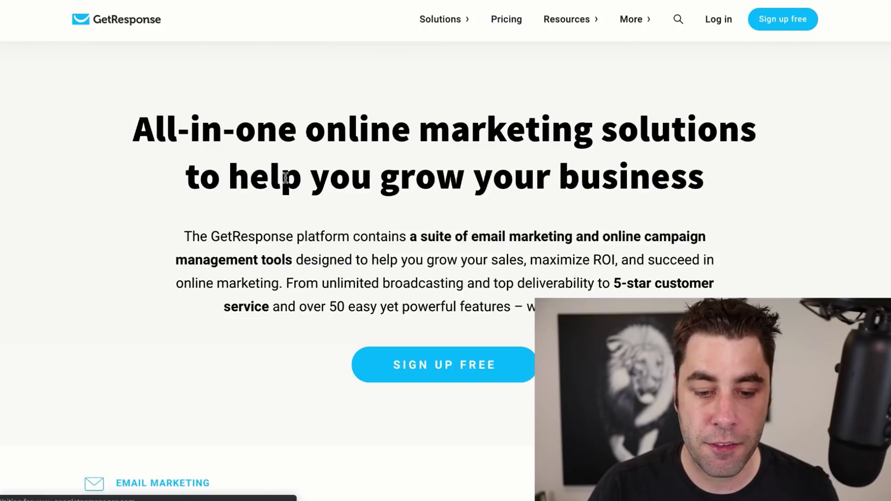
Examine the solutions page's sections on email marketing, Autofunnel, landing pages and webinars
scroll(260, 179, down, 9)
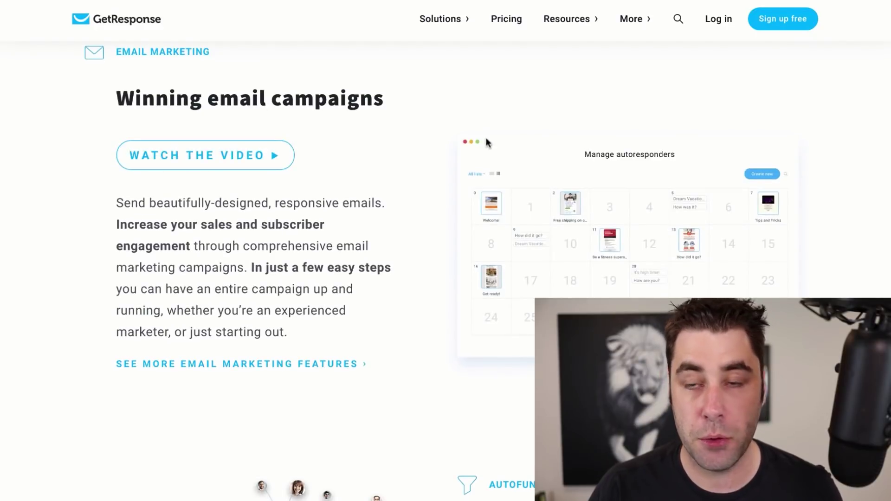
scroll(494, 136, down, 8)
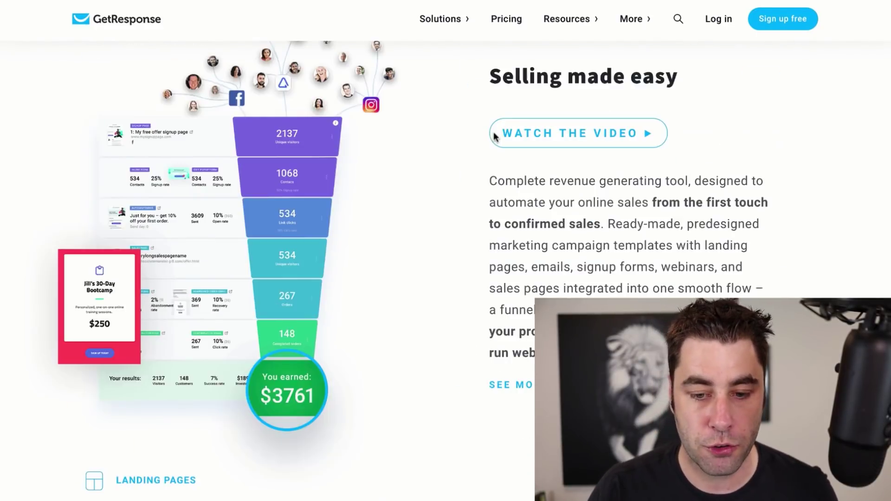
scroll(489, 136, up, 1)
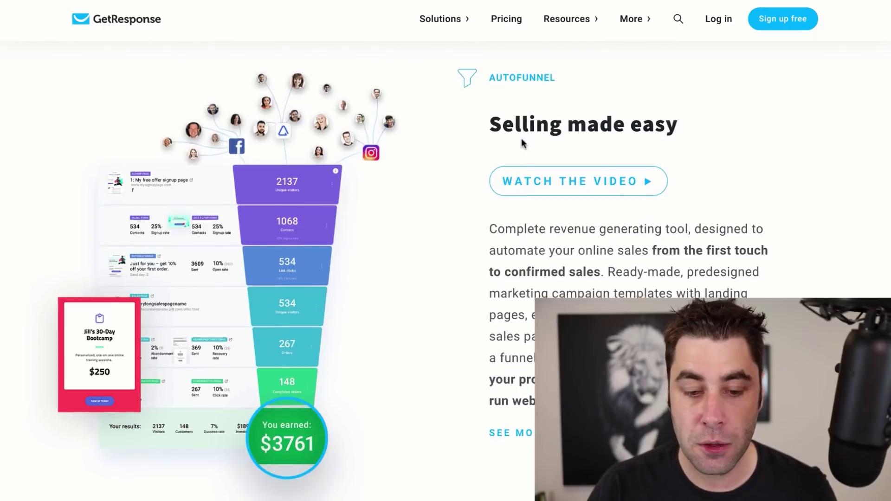
scroll(521, 142, down, 7)
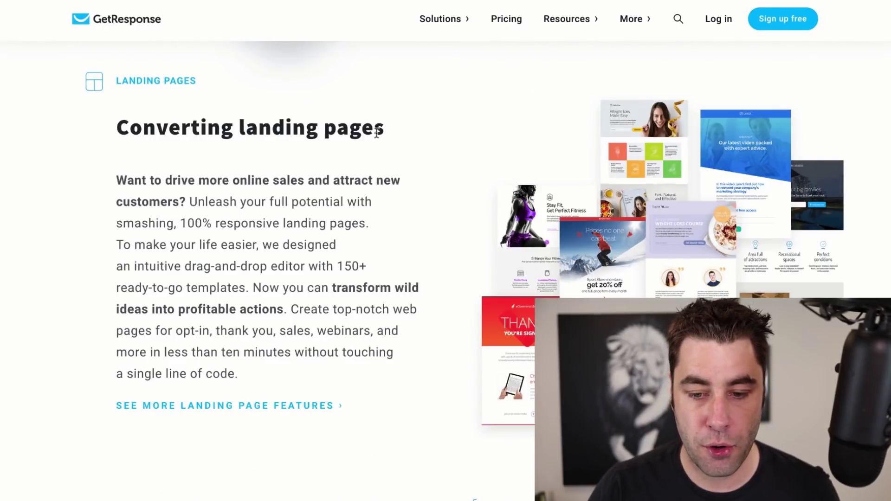
scroll(549, 194, down, 5)
scroll(547, 188, down, 15)
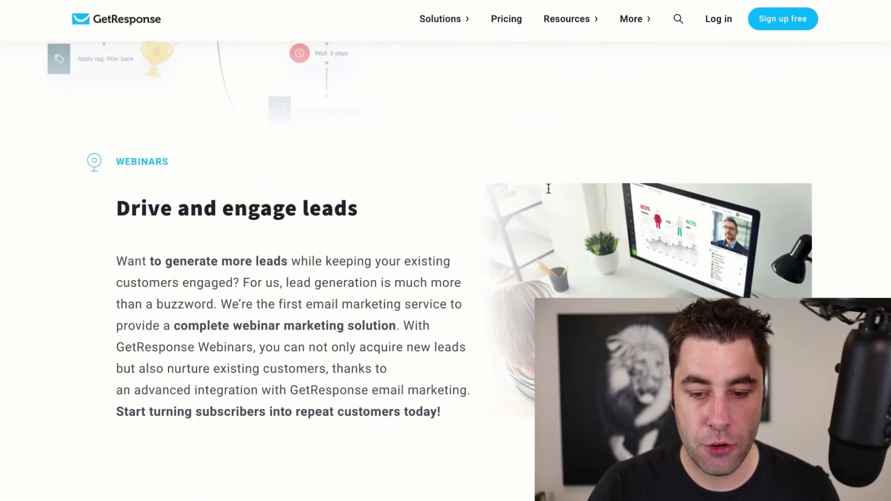
scroll(540, 185, up, 20)
scroll(539, 185, up, 5)
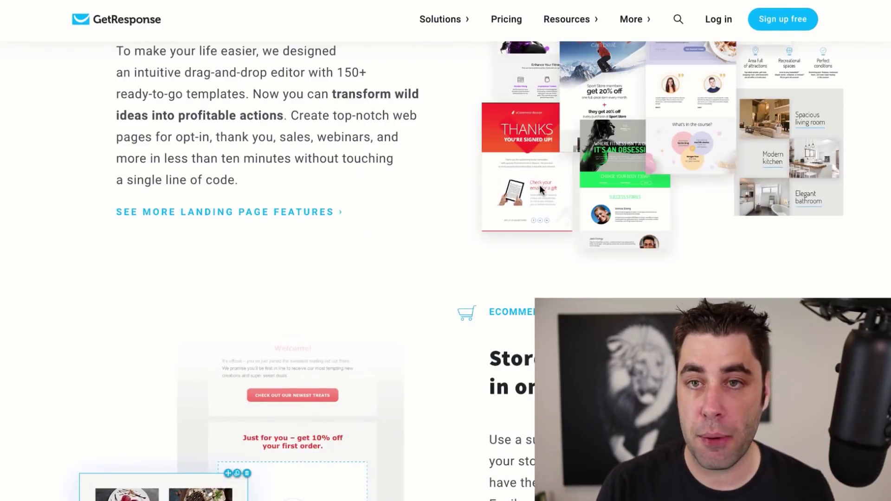
scroll(541, 183, up, 5)
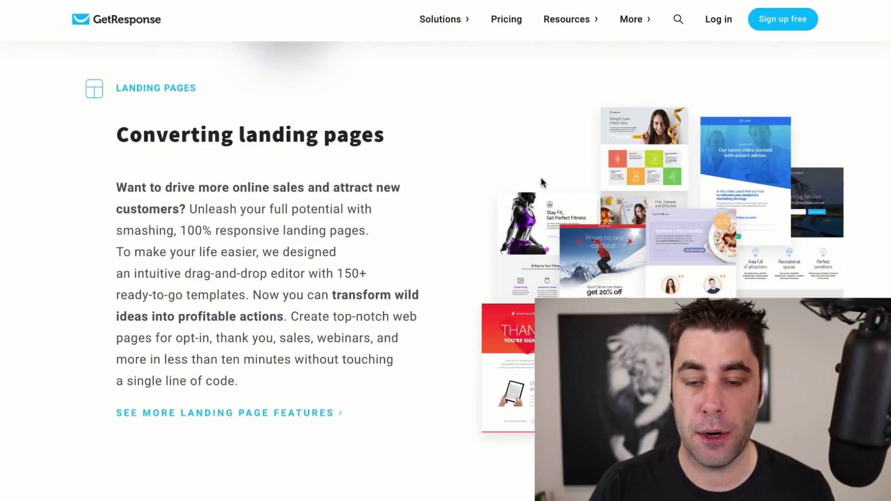
scroll(542, 183, up, 9)
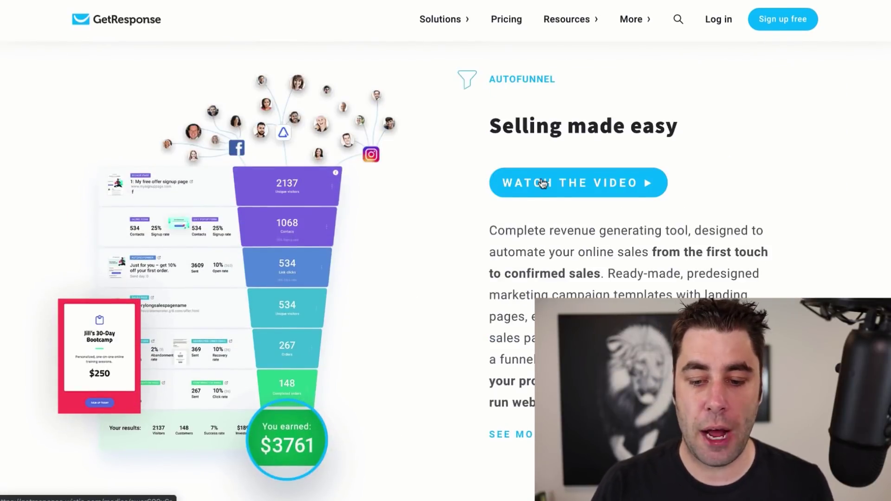
scroll(541, 186, down, 9)
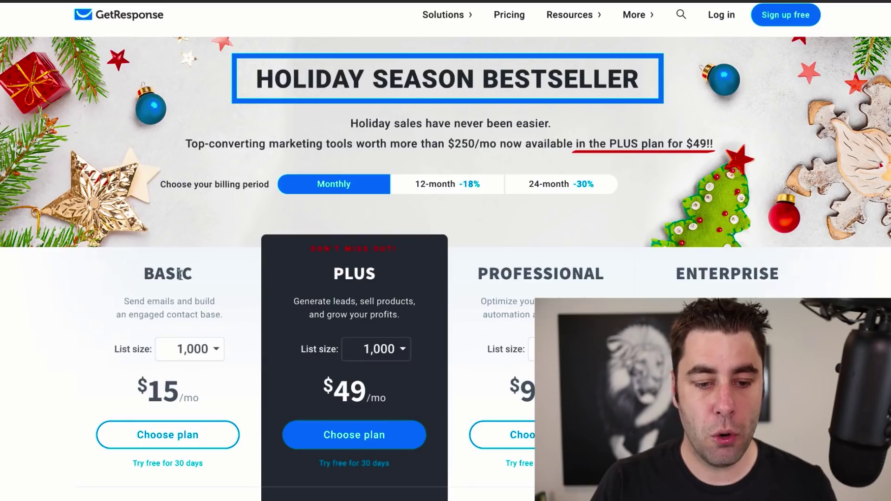
Compare the features of the monthly plans on the pricing page and check the Basic plan's list size options
scroll(86, 280, down, 1)
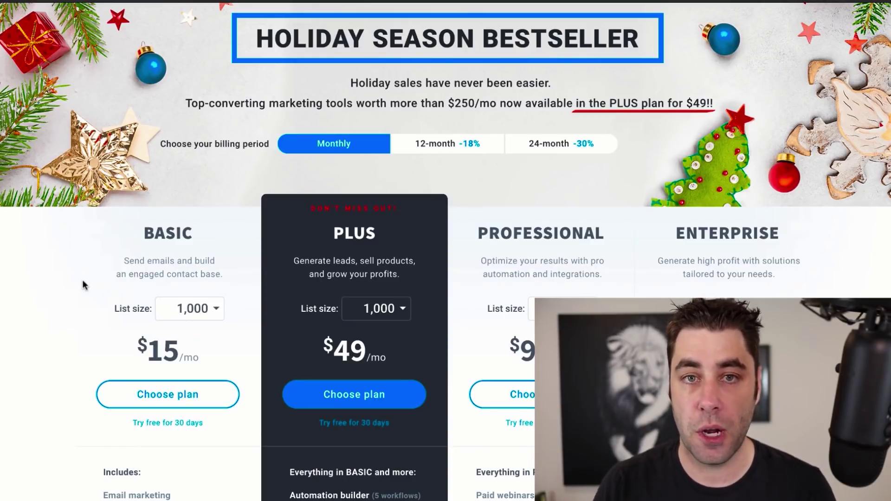
scroll(79, 276, down, 3)
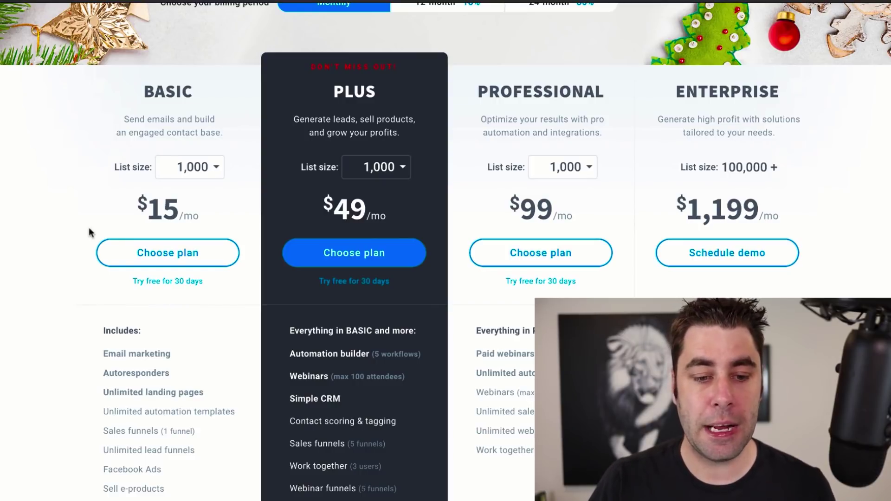
click(199, 168)
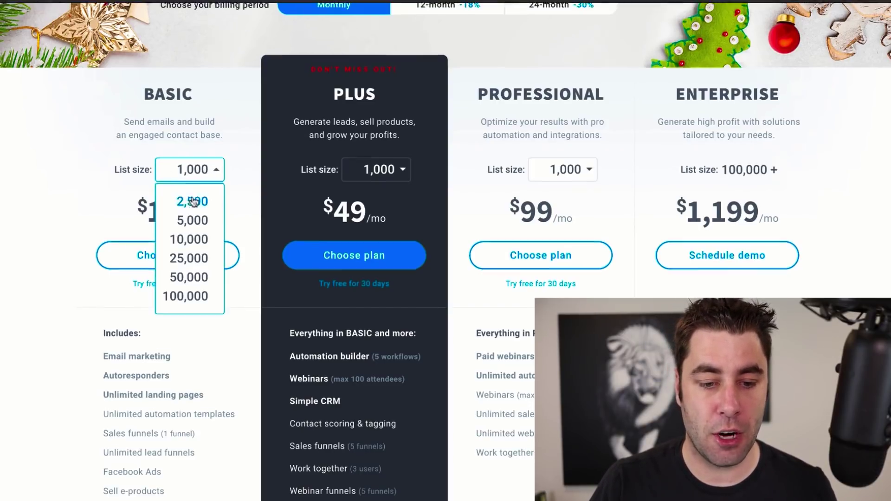
scroll(194, 201, up, 2)
click(64, 248)
scroll(64, 251, down, 3)
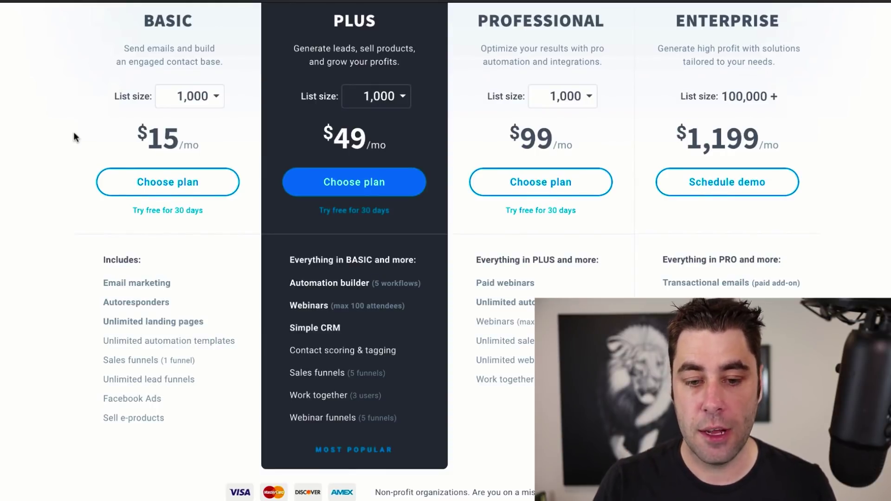
Highlight the Plus plan's monthly price and look back over the pricing table
drag(339, 141, 375, 143)
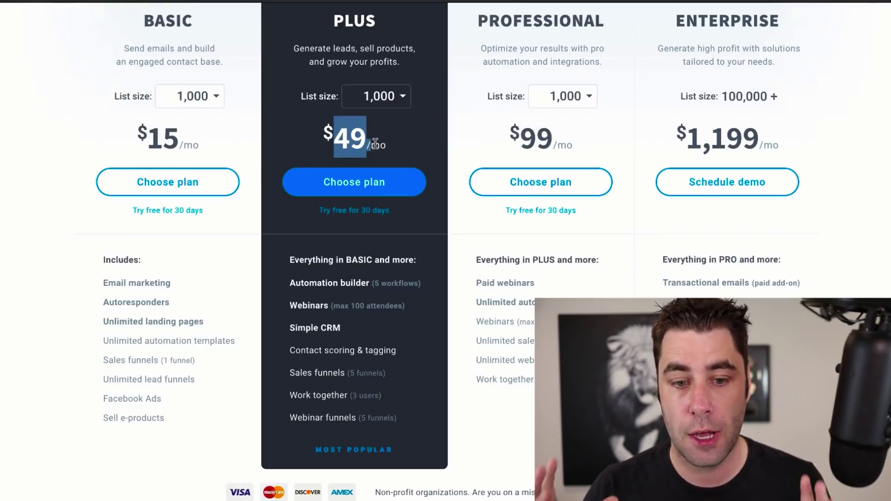
right_click(375, 143)
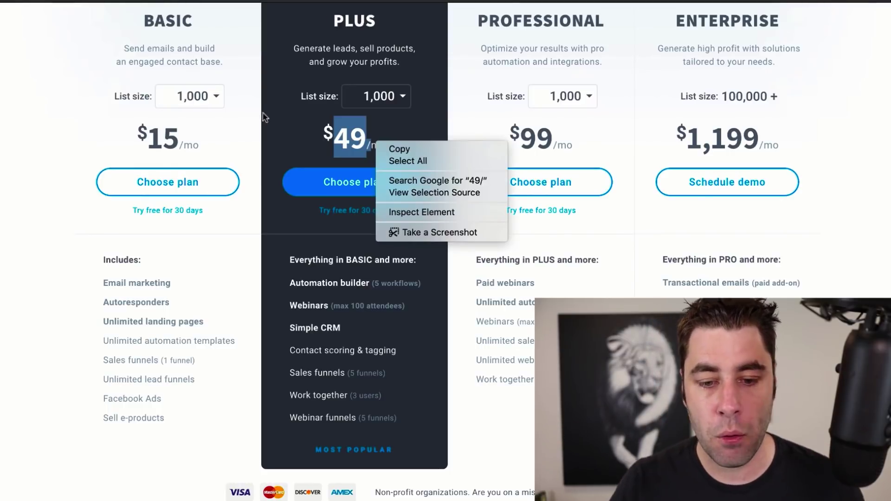
click(78, 126)
scroll(269, 151, up, 1)
scroll(274, 144, up, 2)
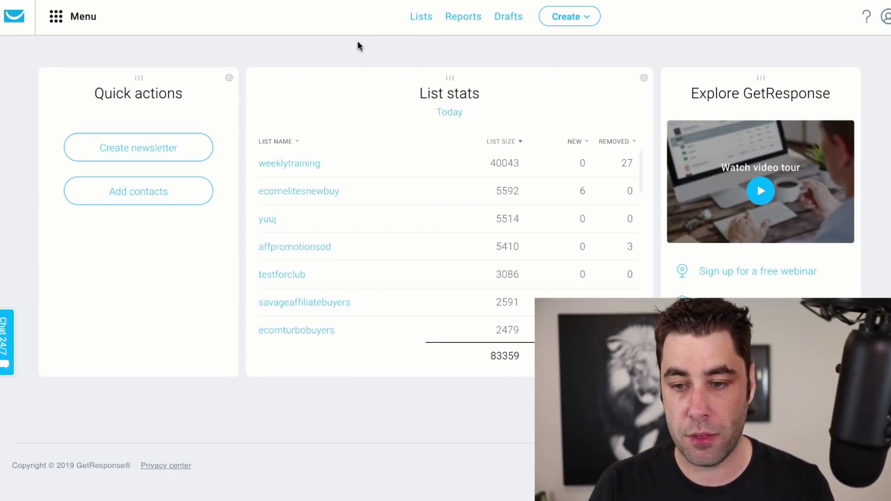
Open the account details from the GetResponse dashboard and review the address and time settings
click(887, 18)
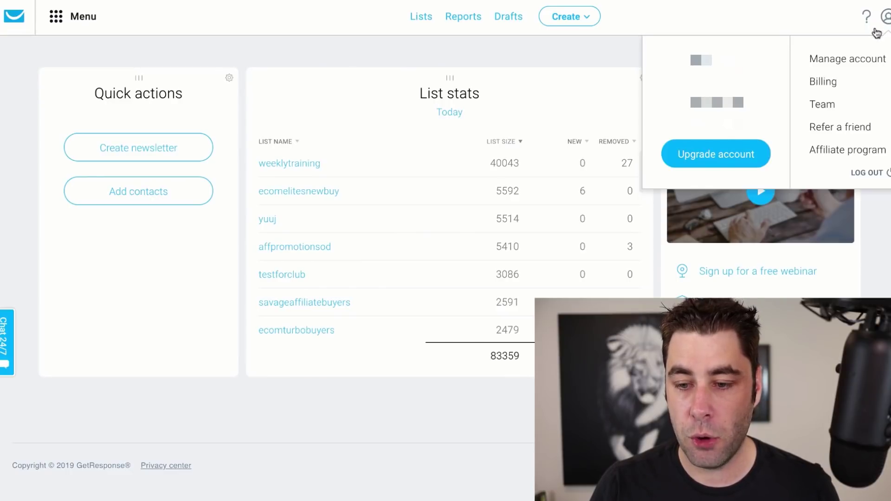
click(834, 59)
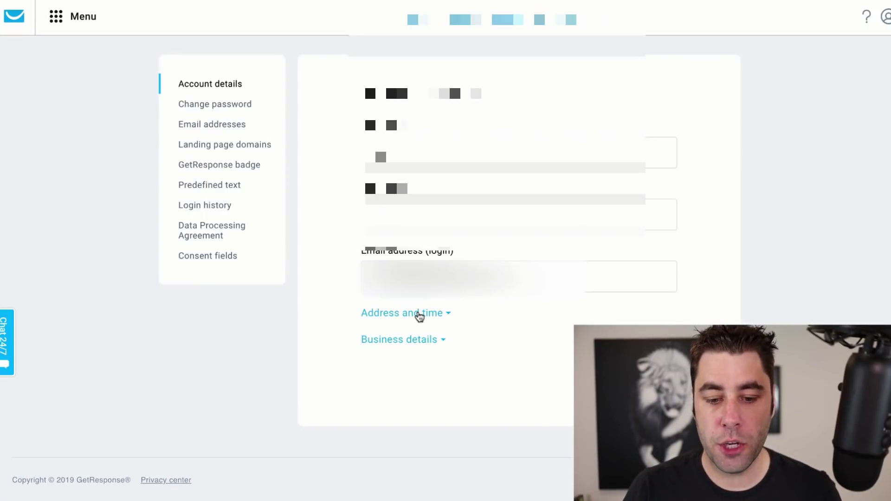
click(418, 314)
scroll(378, 302, down, 4)
scroll(377, 302, up, 2)
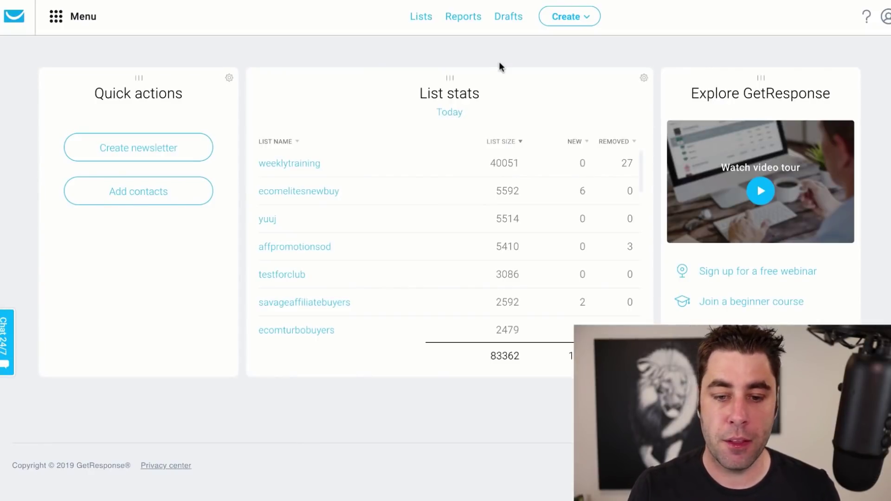
Create a new contact list named youtubetestfrank
click(417, 22)
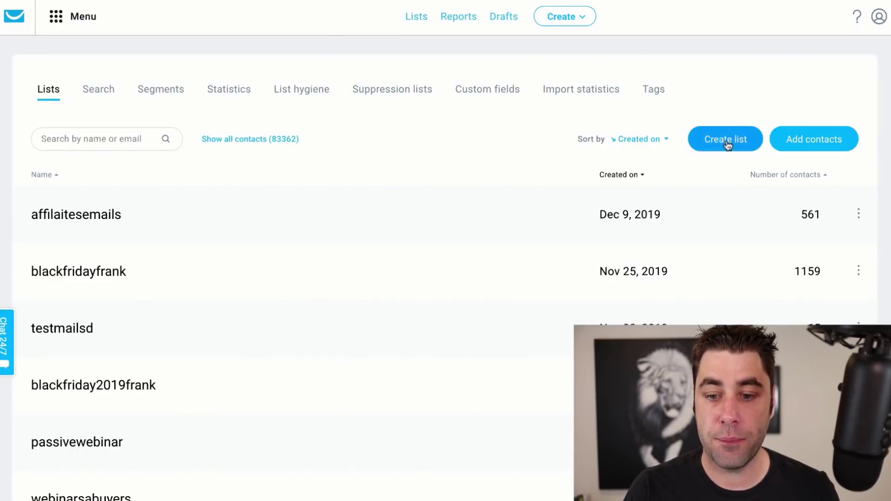
click(727, 140)
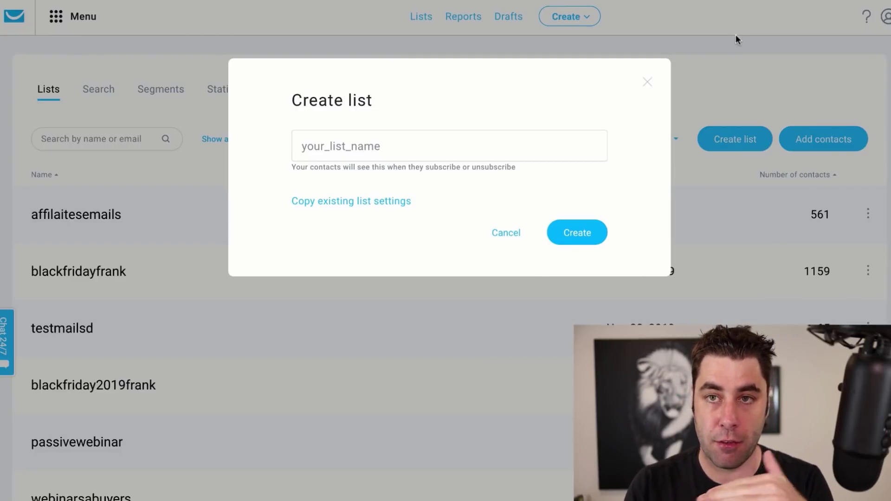
click(297, 151)
text(y)
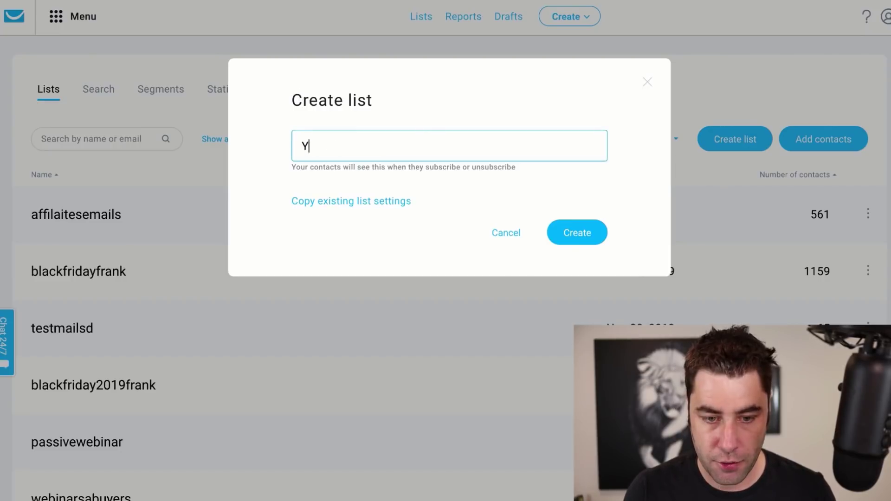
key(BackSpace)
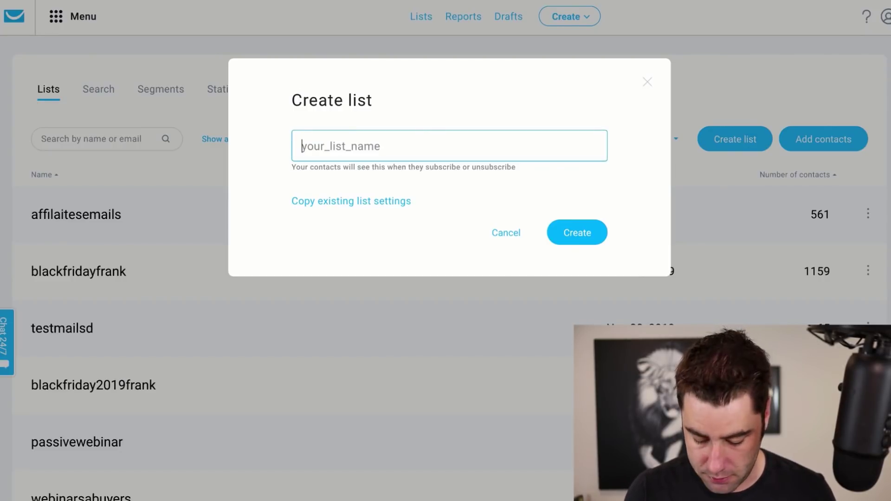
text(youtubetestfrank)
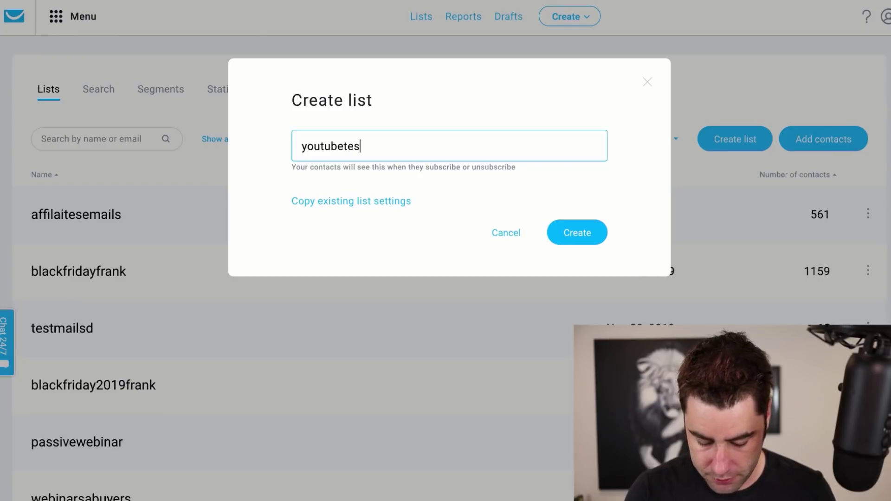
click(575, 241)
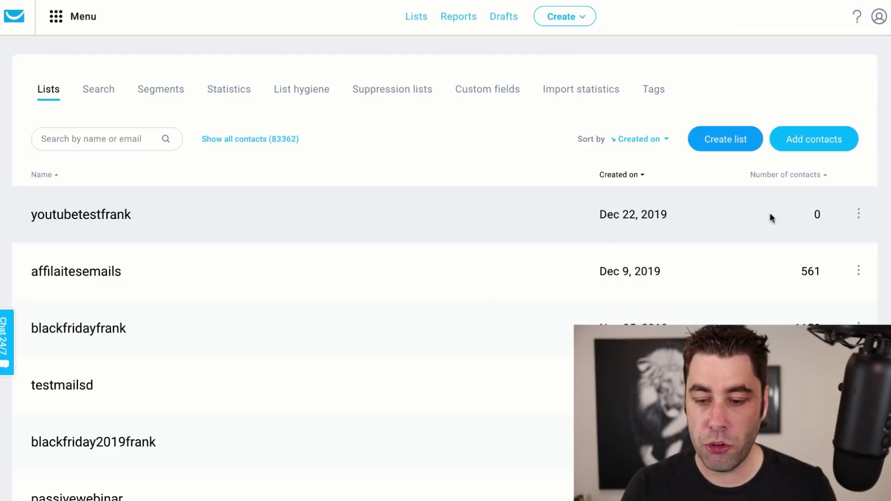
Open the settings of the youtubetestfrank list and review its general options, including category, language, footer address and logo
click(859, 214)
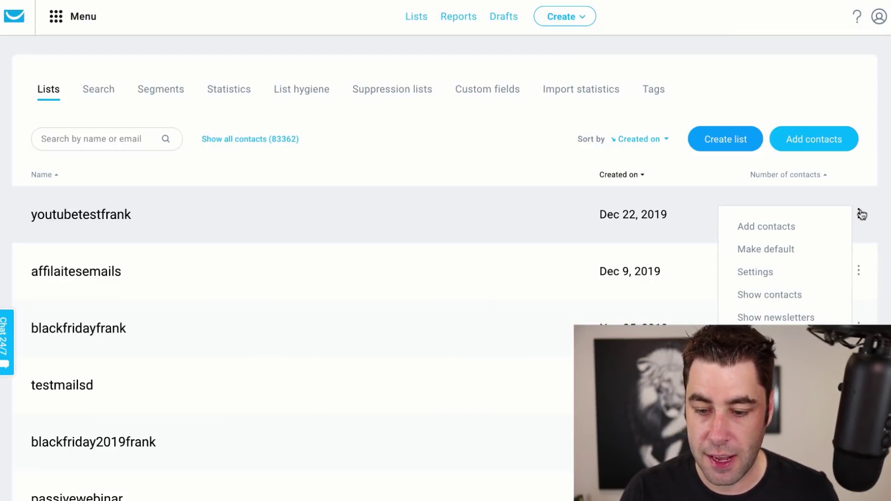
click(858, 214)
click(860, 215)
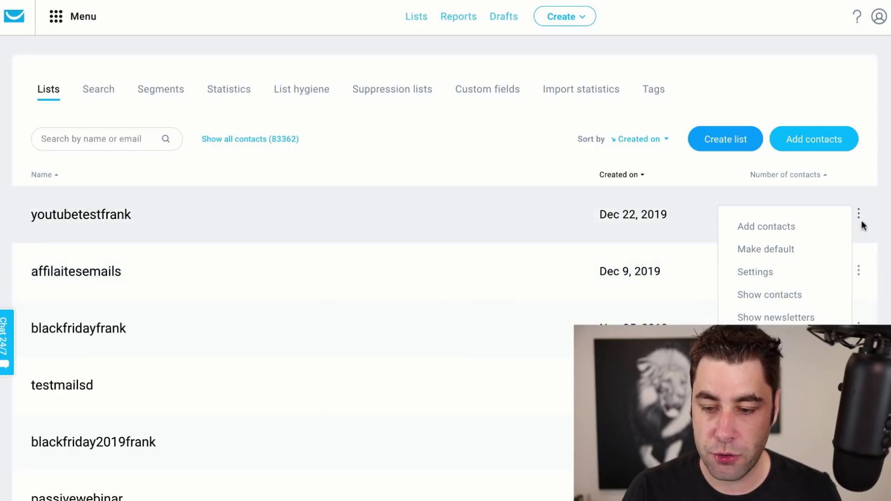
click(757, 273)
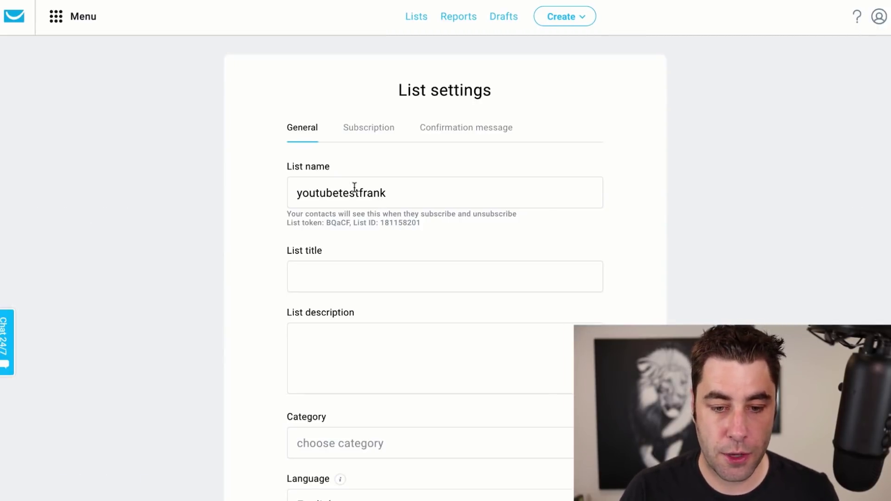
scroll(326, 154, down, 5)
scroll(326, 150, down, 2)
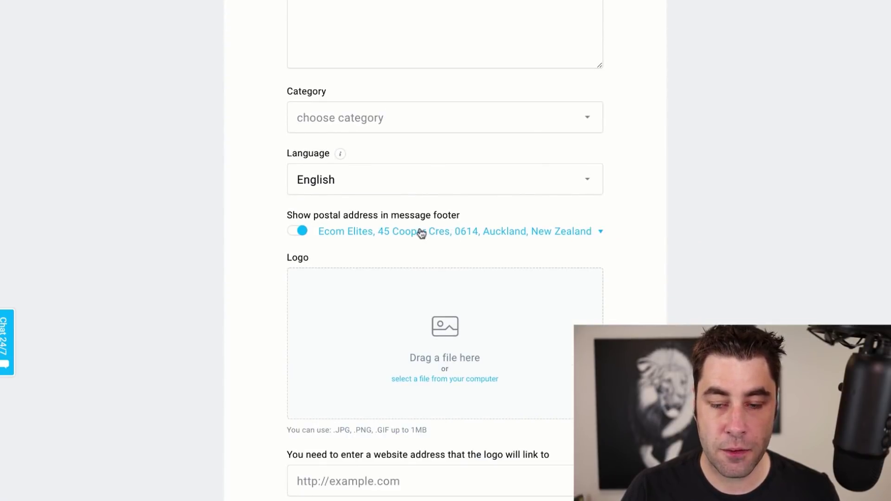
scroll(453, 231, down, 4)
scroll(456, 231, up, 10)
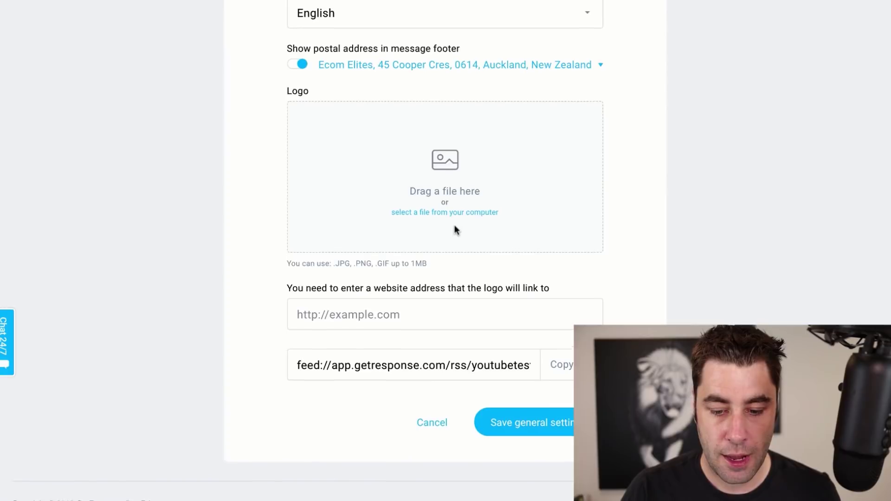
Turn off subscription notifications for the list and review its confirmation message format, subject line and default template preview
click(371, 133)
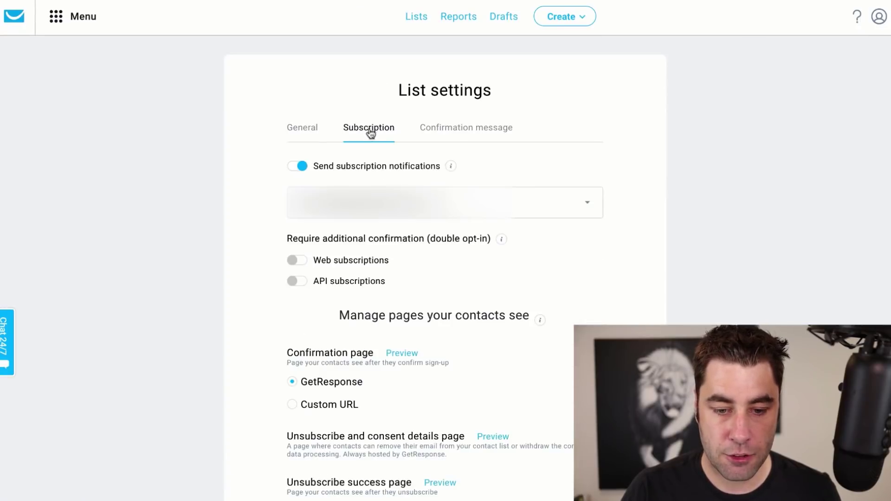
click(303, 168)
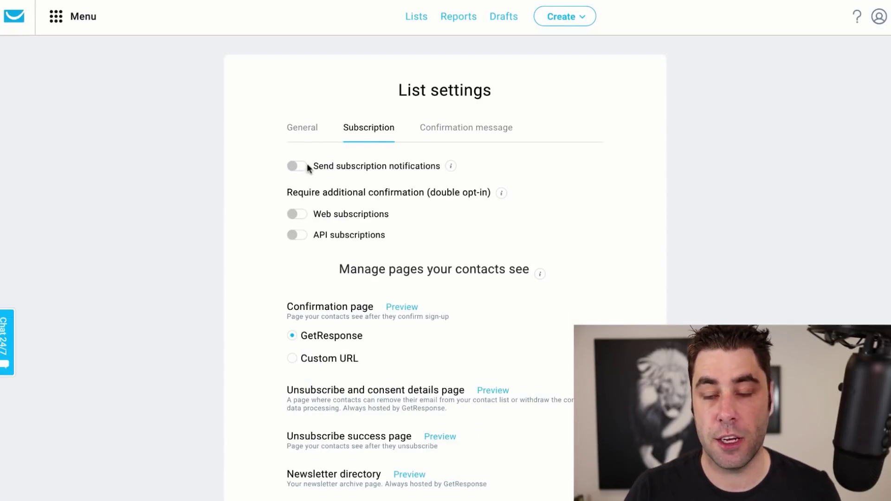
click(490, 133)
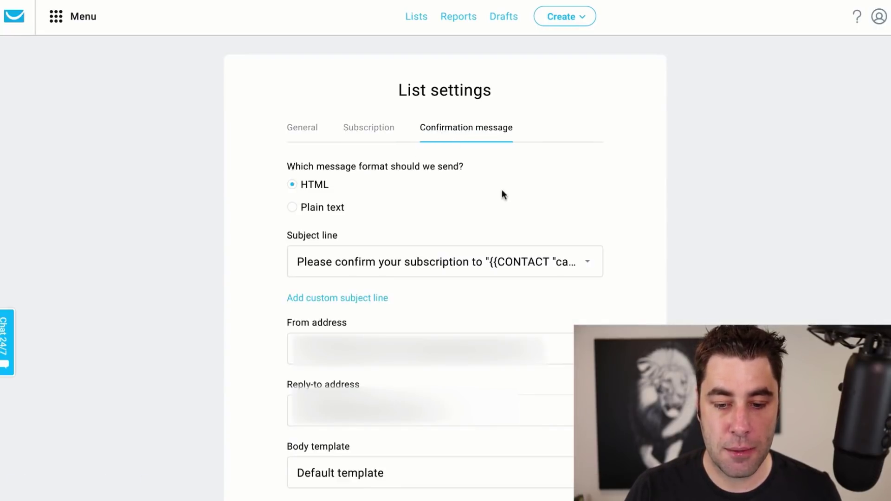
scroll(503, 195, down, 3)
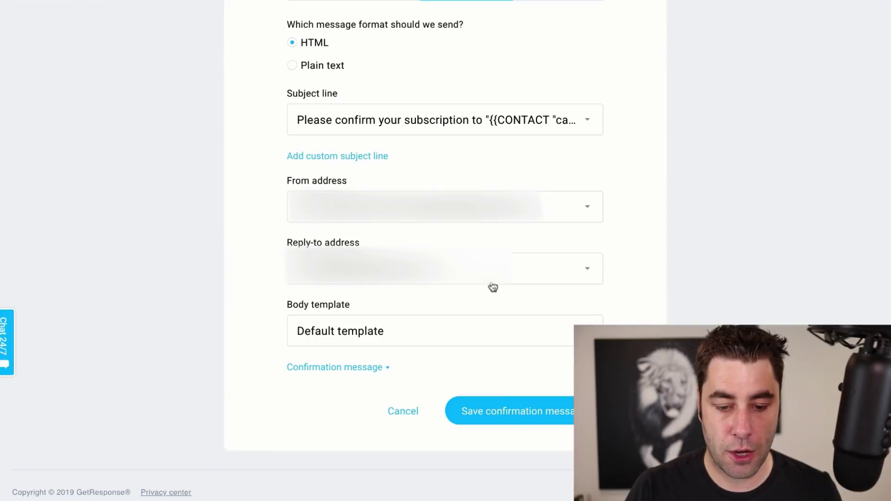
click(365, 369)
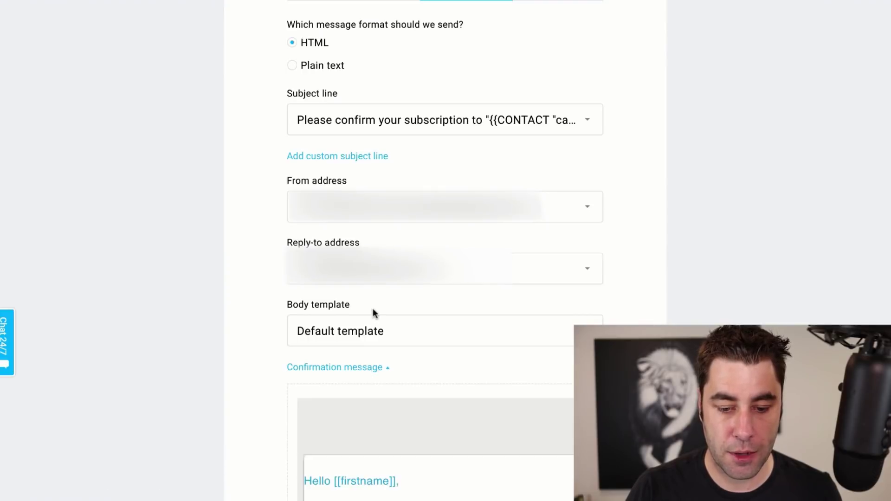
scroll(371, 313, down, 5)
scroll(374, 310, up, 8)
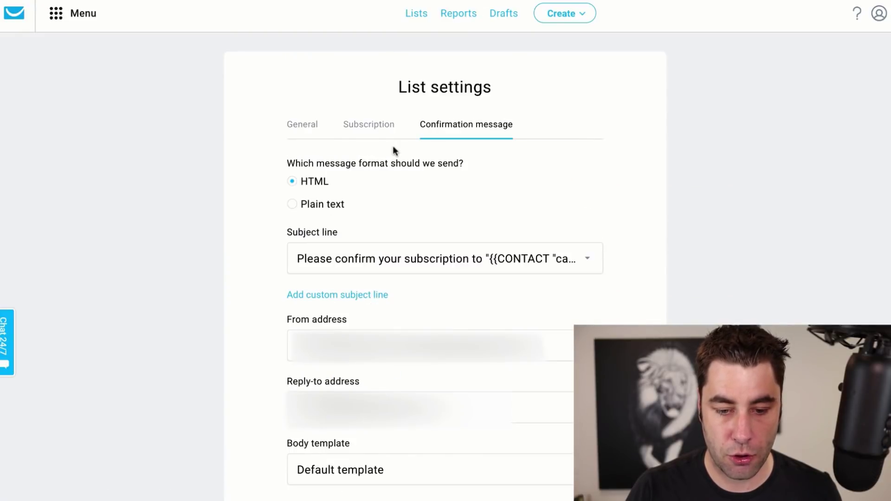
Require double opt-in confirmation for both web and API subscriptions on the list
click(368, 127)
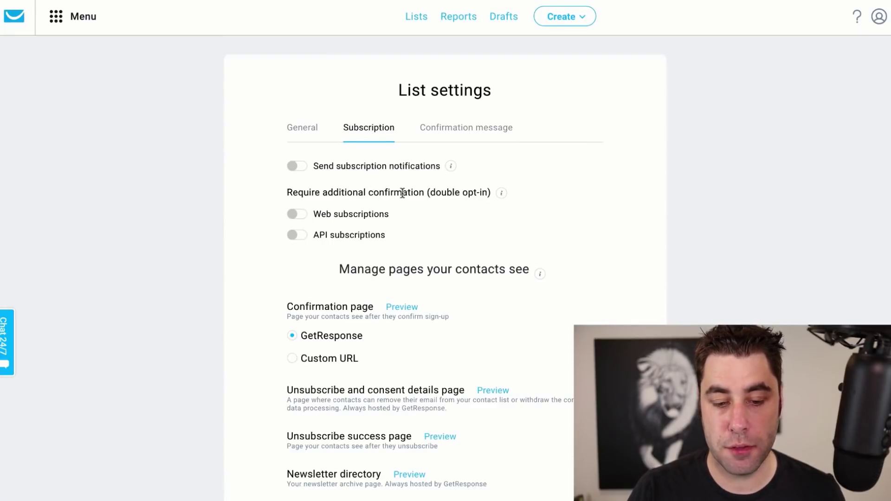
click(297, 215)
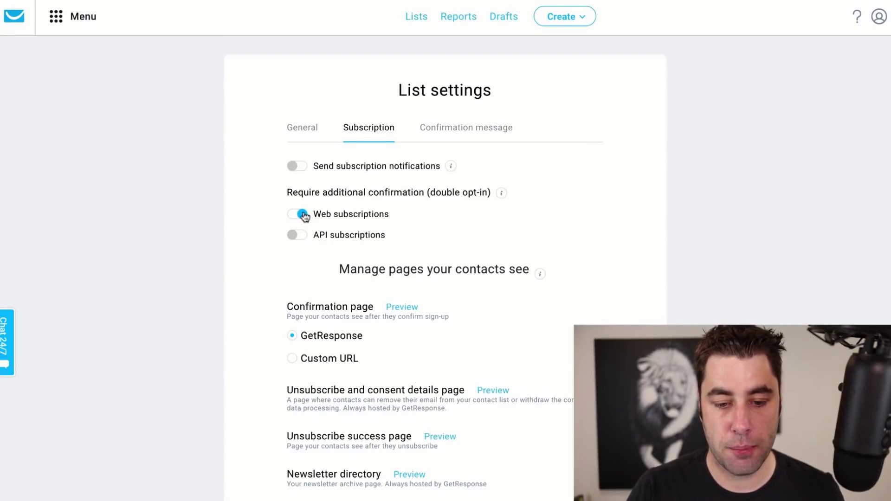
click(301, 236)
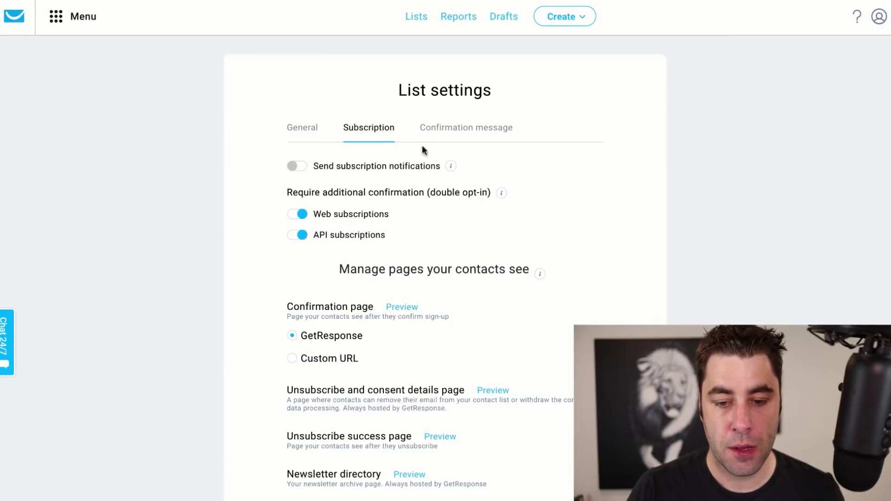
Review the confirmation message body, and turn off double opt-in for web and API subscriptions
click(440, 127)
scroll(496, 206, down, 5)
scroll(496, 209, down, 3)
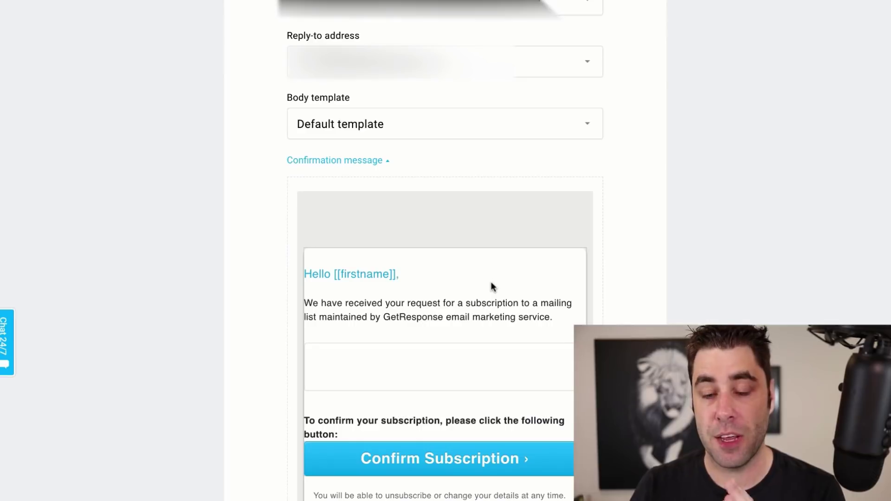
scroll(491, 283, up, 8)
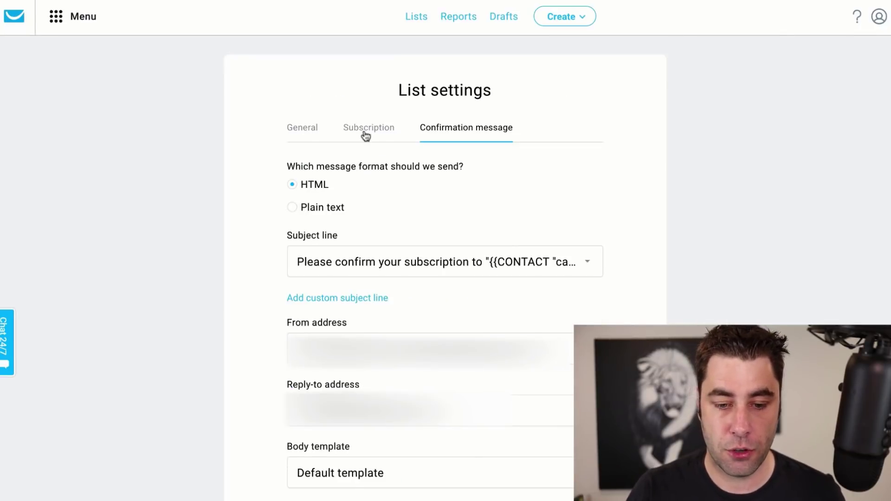
click(367, 130)
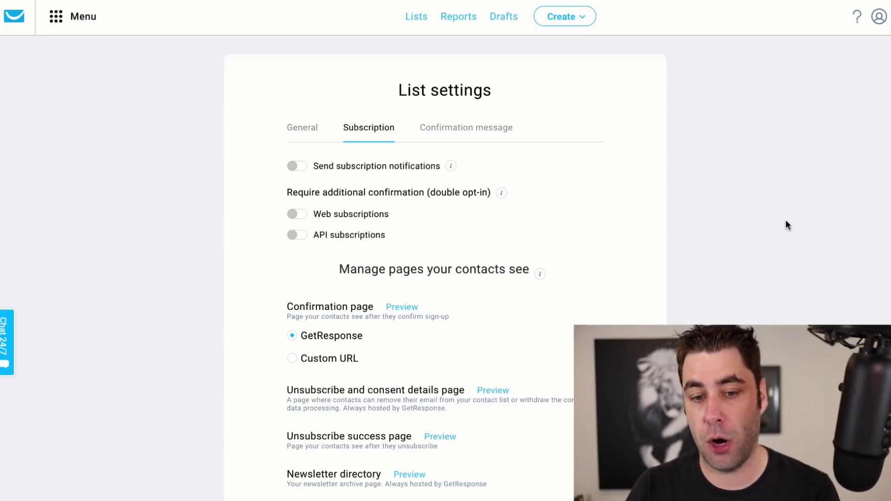
Leave the list settings for the dashboard and open the automation messages overview
click(15, 26)
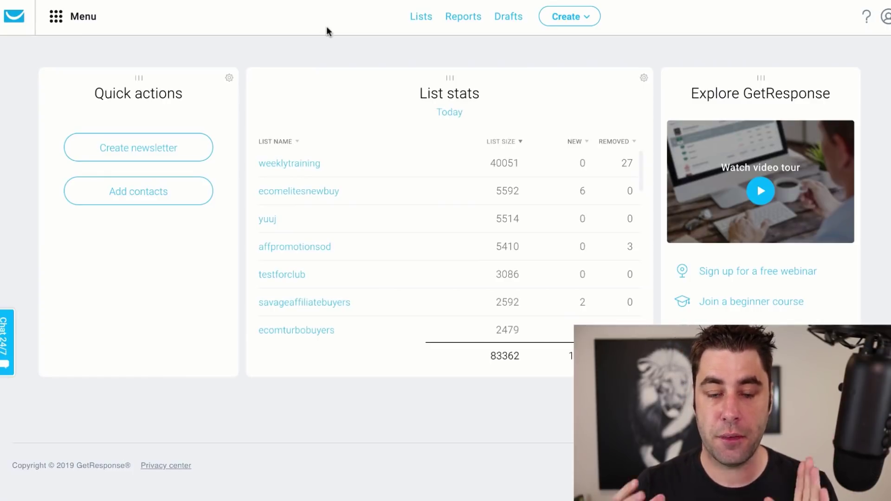
click(63, 23)
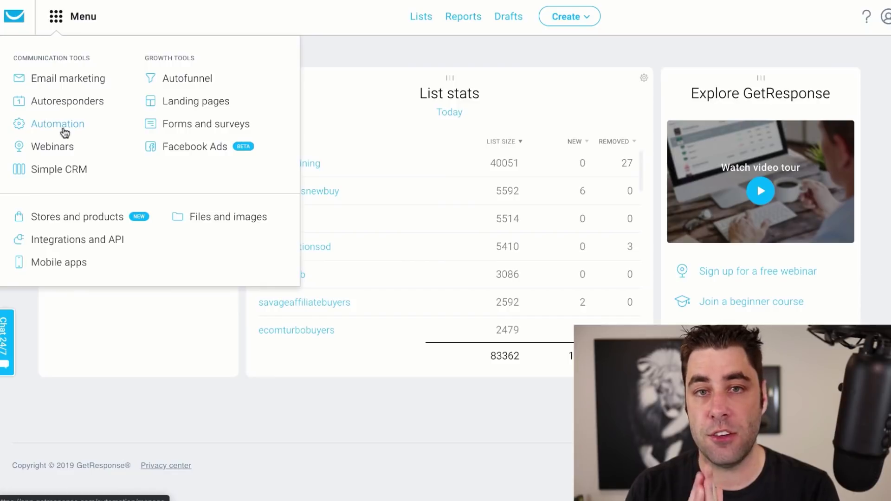
click(51, 130)
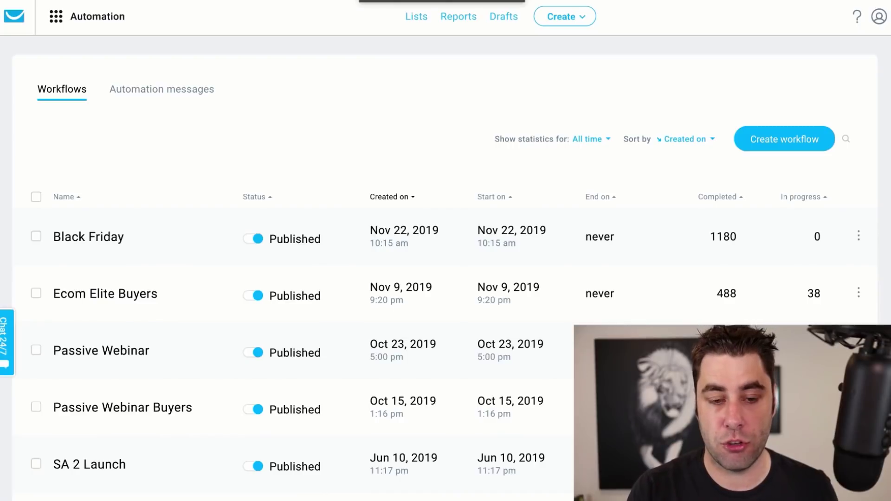
click(132, 90)
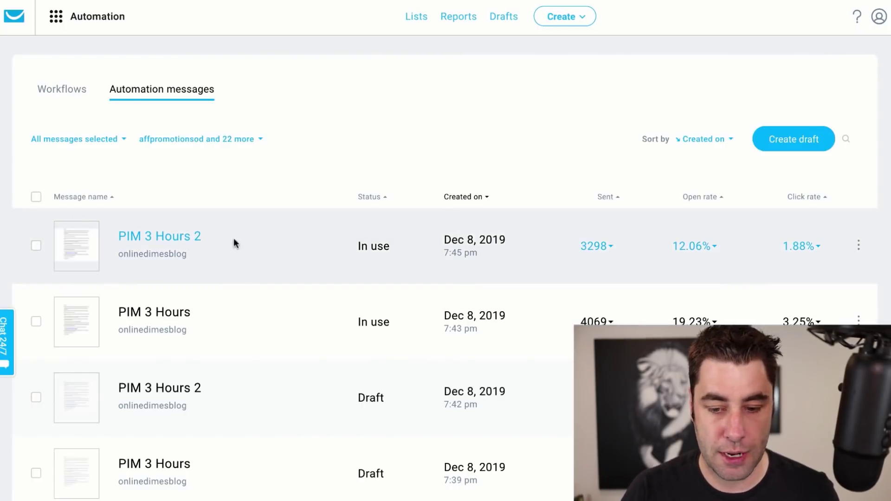
Preview the in-use automation message "PIM 3 Hours", highlight its body text and close the preview
click(859, 321)
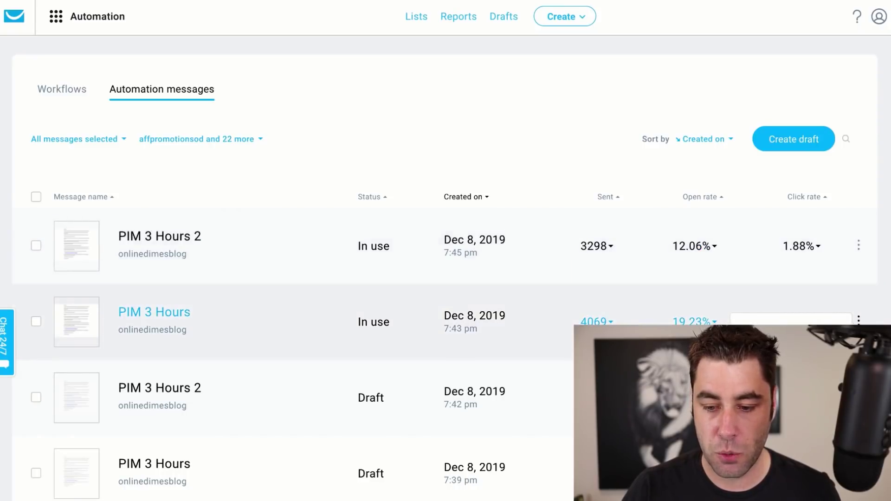
click(771, 354)
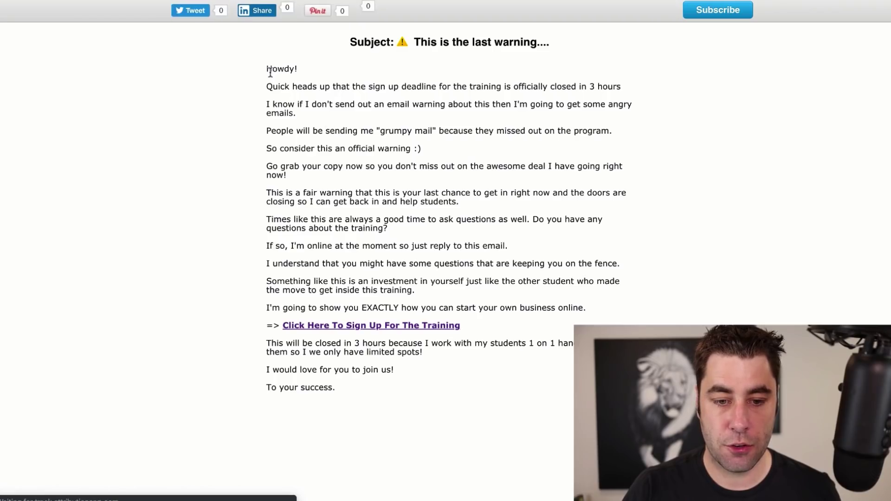
drag(268, 70, 506, 355)
key(ctrl+w)
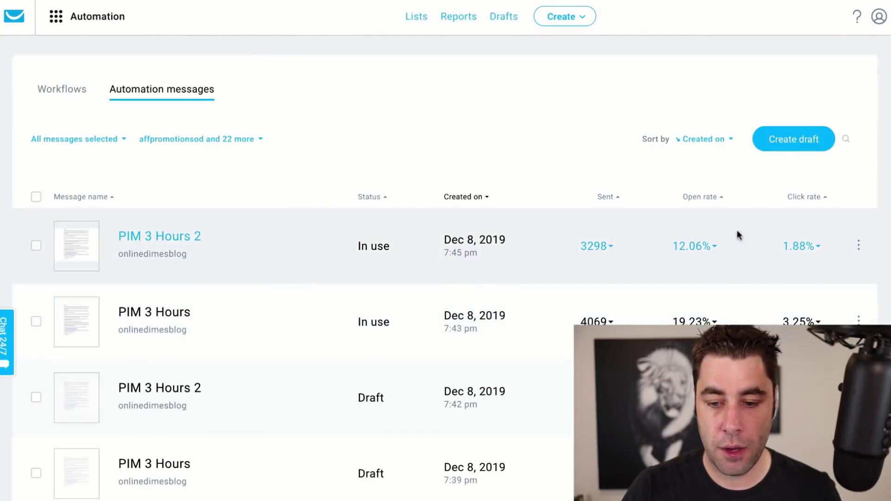
Sort the automation messages by open rate, highest first, browse pages 1 to 3 and return to the first page
click(711, 197)
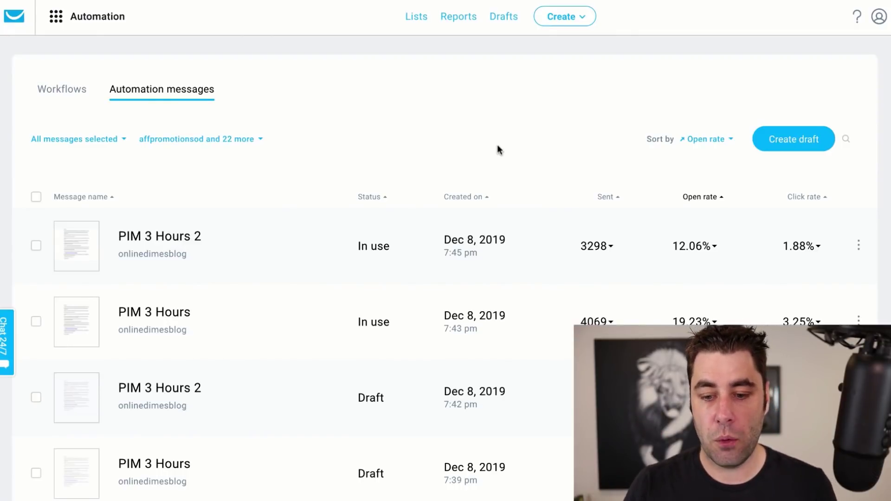
click(700, 197)
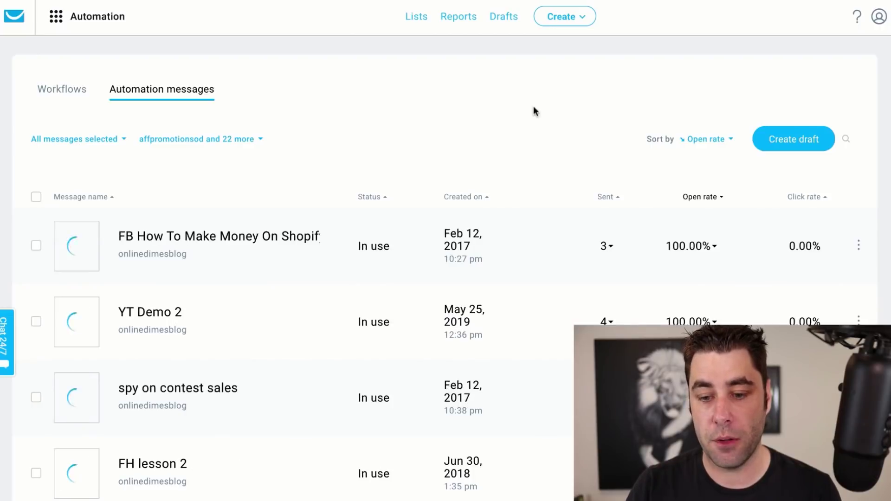
scroll(685, 259, down, 10)
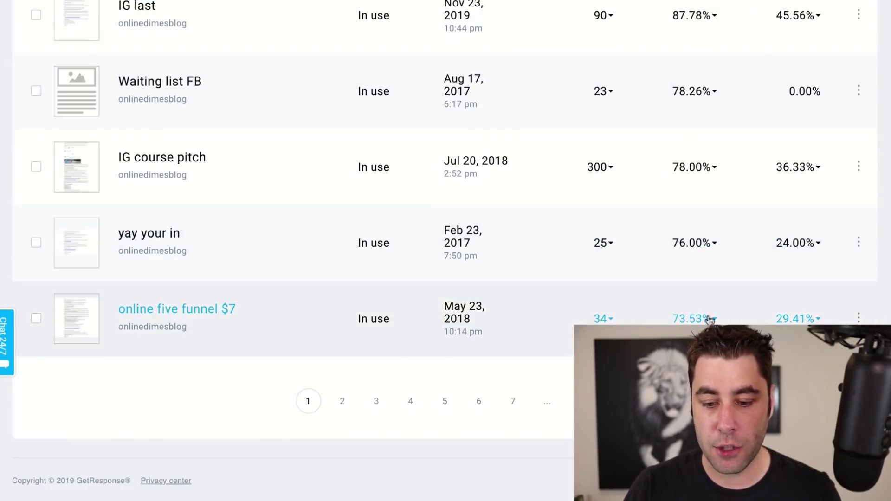
click(344, 404)
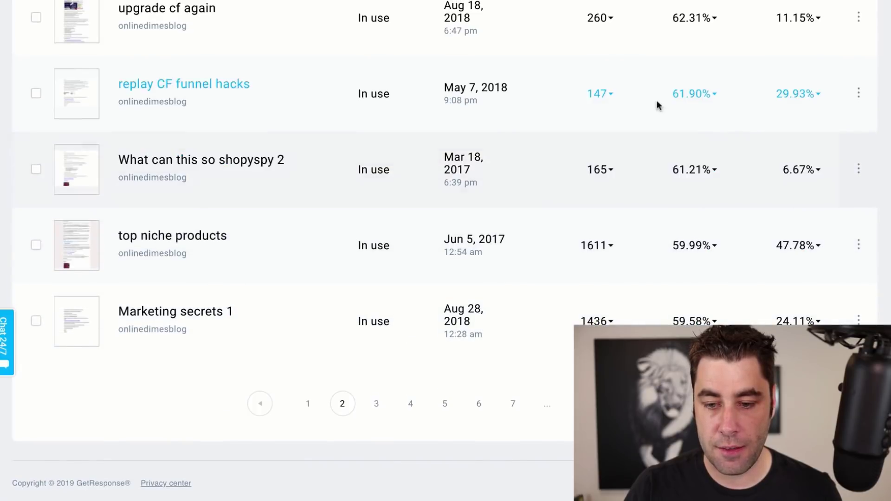
click(377, 405)
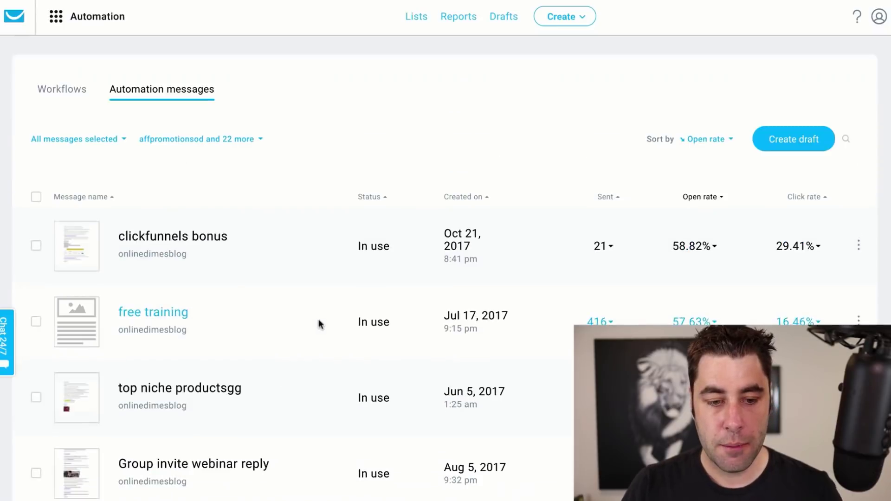
click(51, 1)
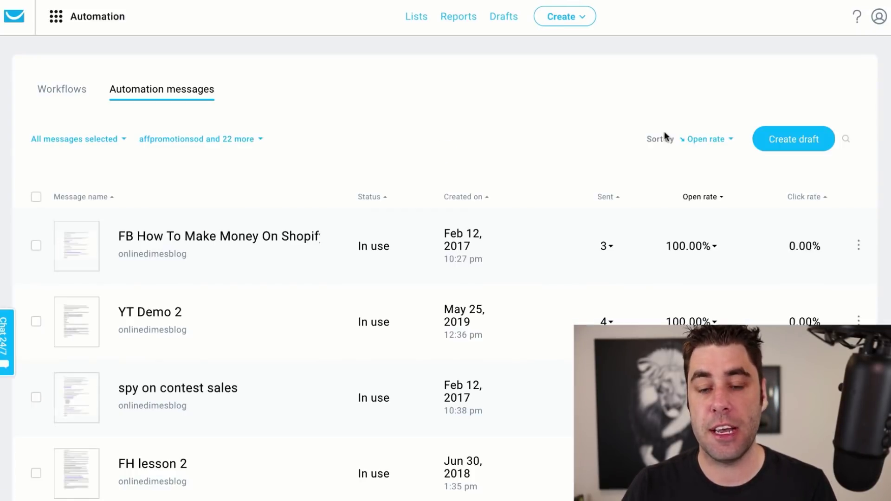
Sort the automation messages by open rate, lowest first, and browse pages 1, 7 and 9 of the list
scroll(694, 151, down, 1)
click(711, 159)
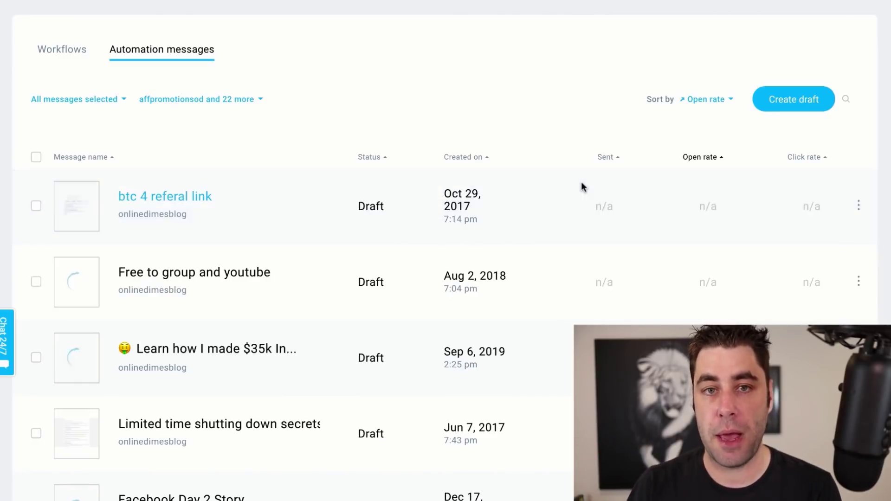
scroll(667, 165, down, 10)
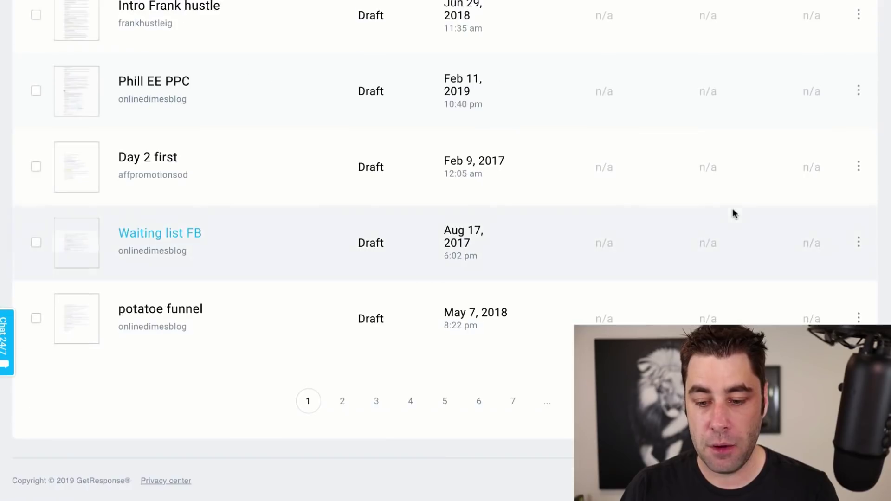
click(512, 401)
scroll(710, 243, up, 10)
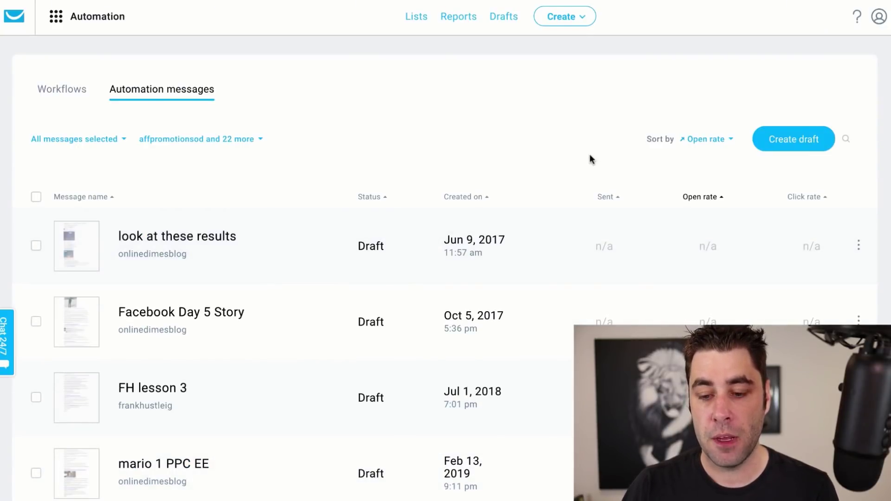
scroll(590, 159, down, 10)
click(512, 402)
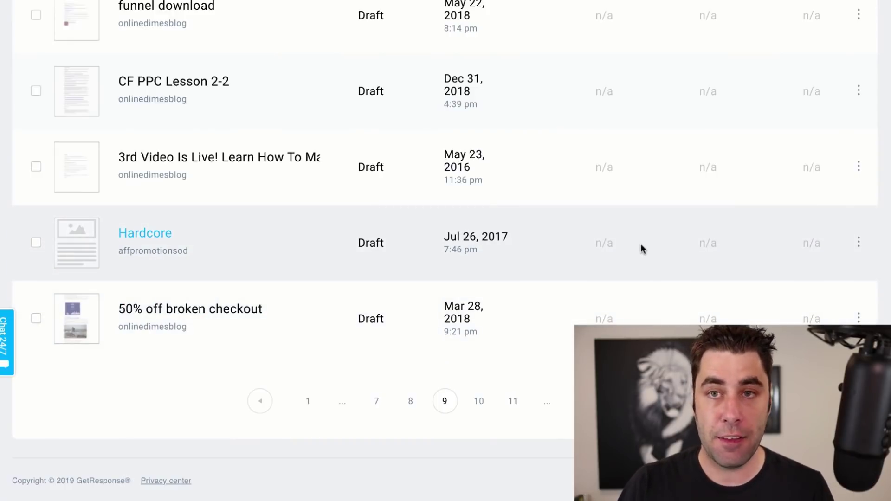
scroll(641, 244, up, 10)
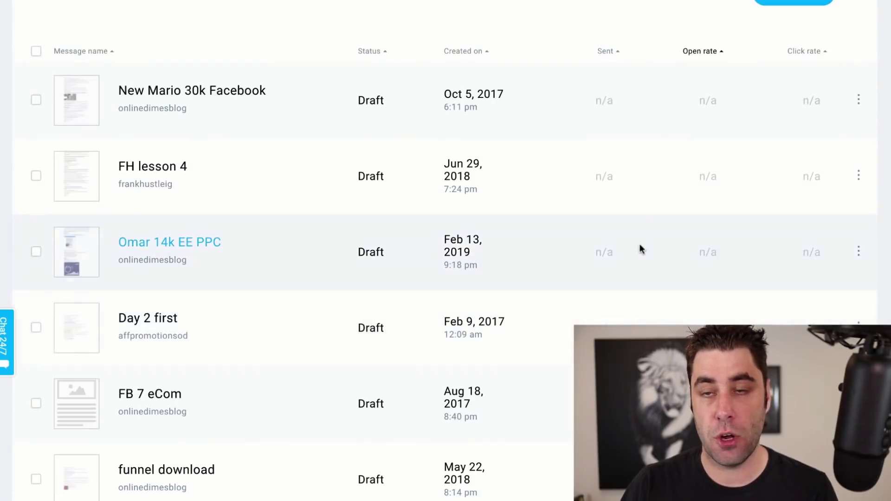
Leave the automation messages for the dashboard and open the email addresses section of the account settings
scroll(640, 250, up, 3)
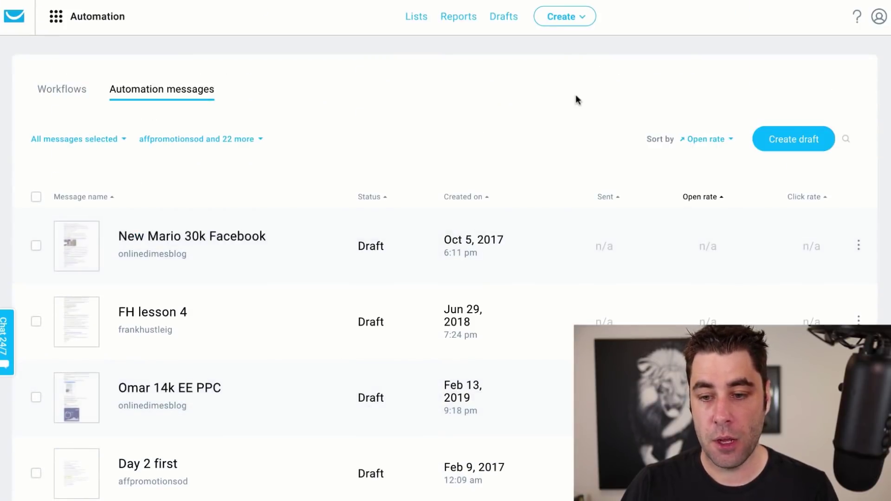
click(13, 17)
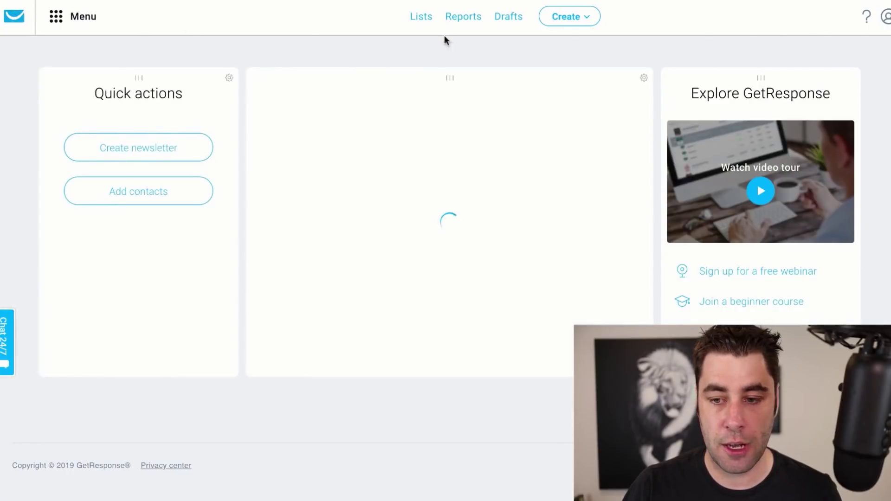
click(886, 18)
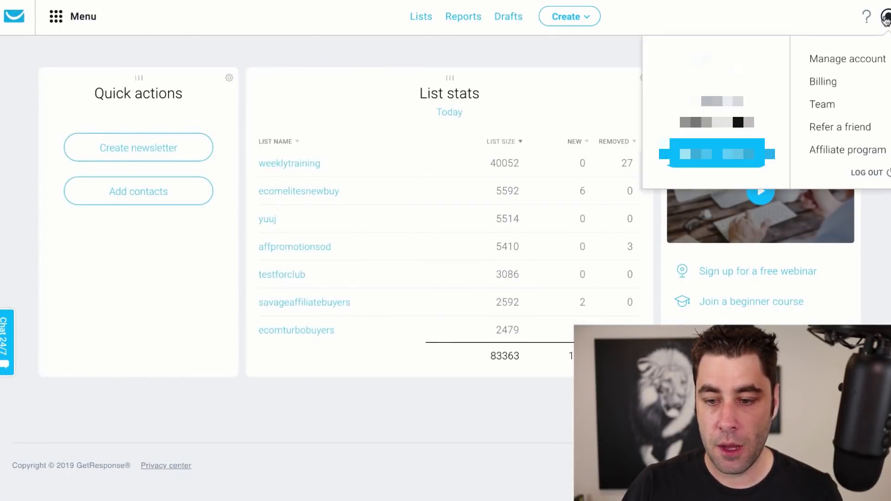
click(846, 58)
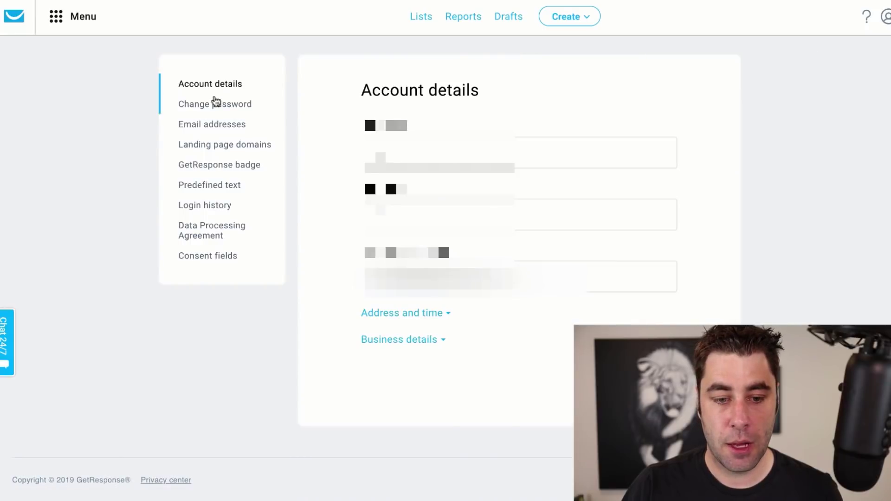
click(216, 125)
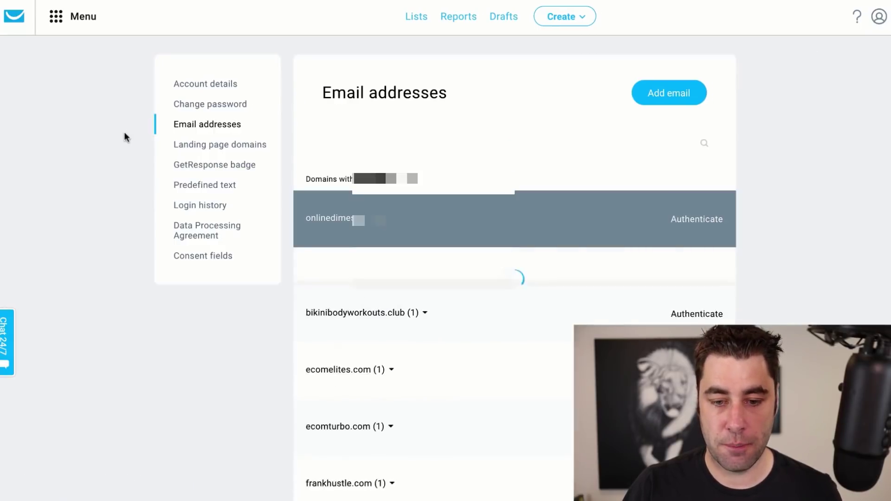
View the form for adding a sender email address and close it without entering anything
click(659, 92)
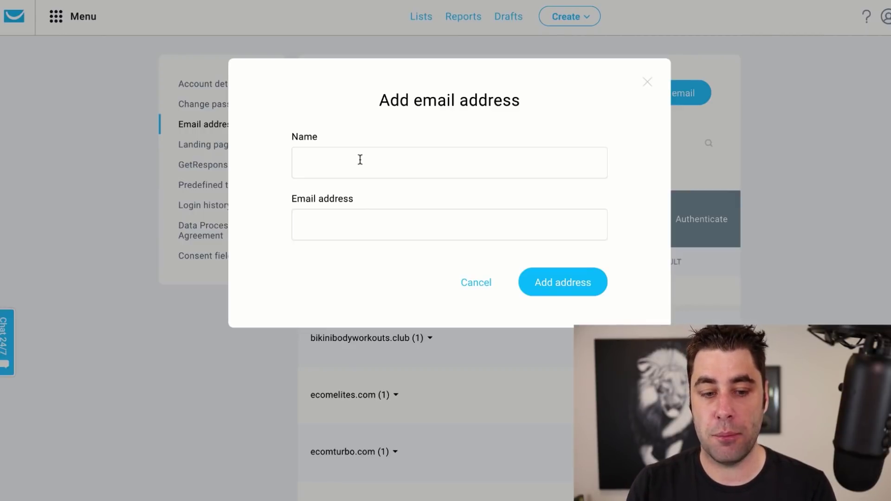
click(648, 82)
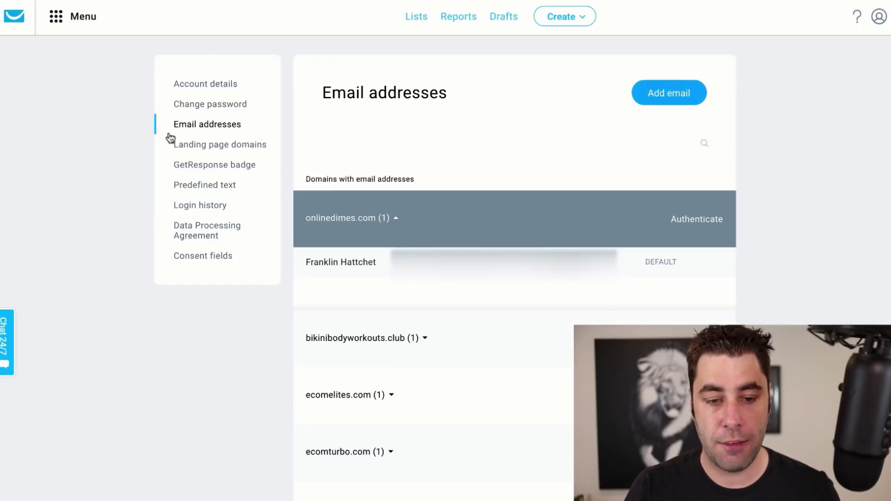
click(678, 103)
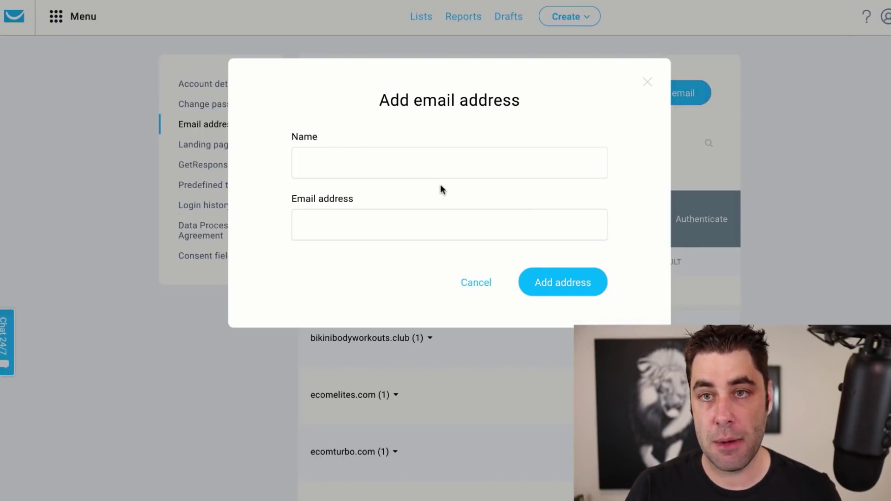
click(648, 81)
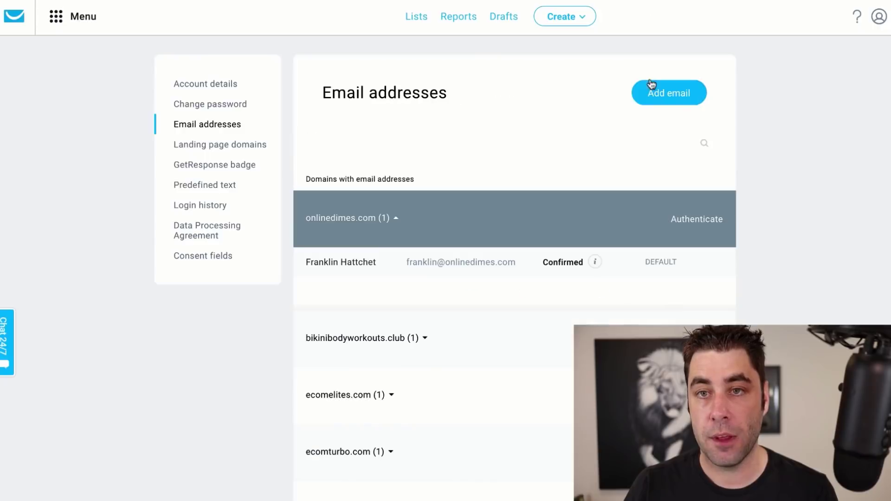
Return to the dashboard, open the automation messages and start a new message draft
click(22, 21)
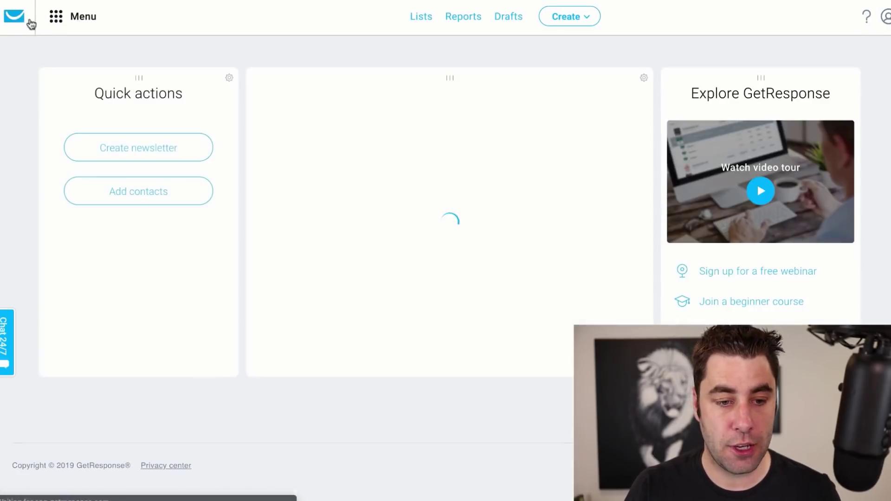
click(56, 19)
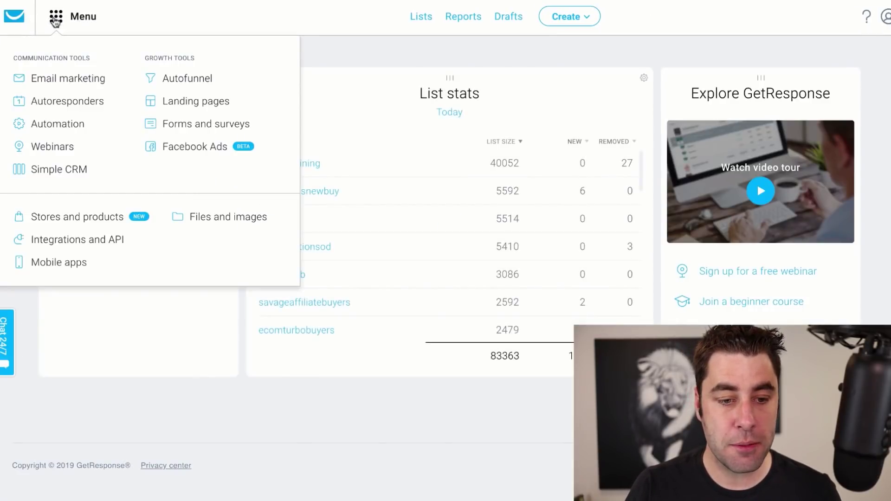
click(52, 122)
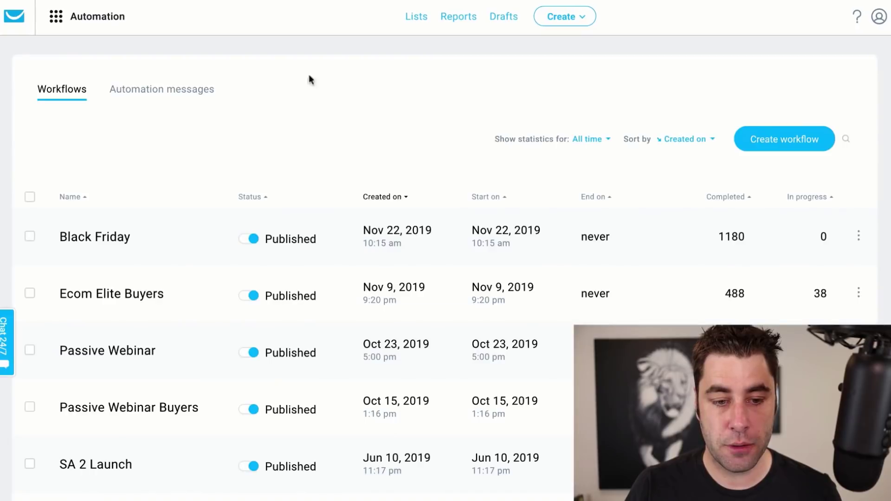
click(179, 90)
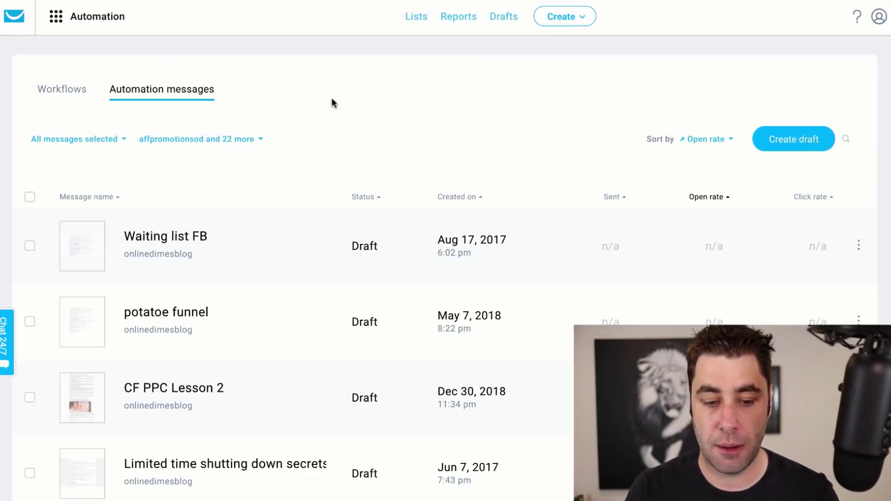
click(774, 141)
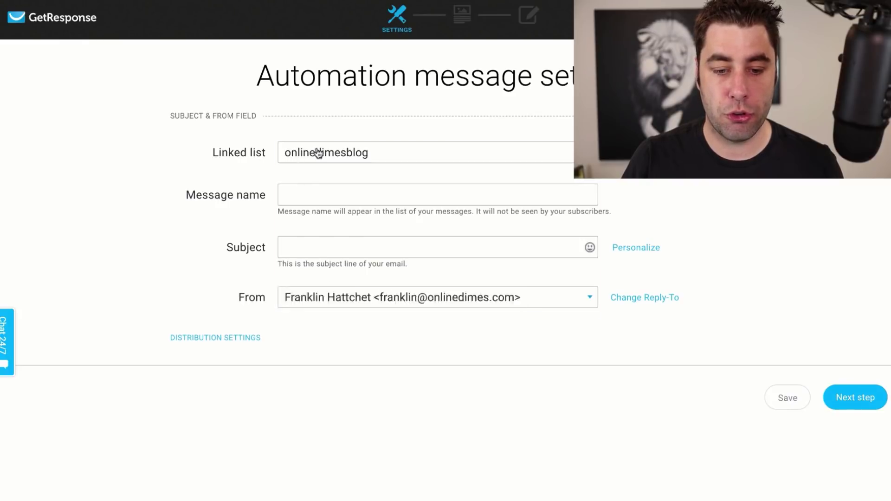
Link the new automation message to the youtubetestfrank list and name it "Intro Email 1"
click(318, 152)
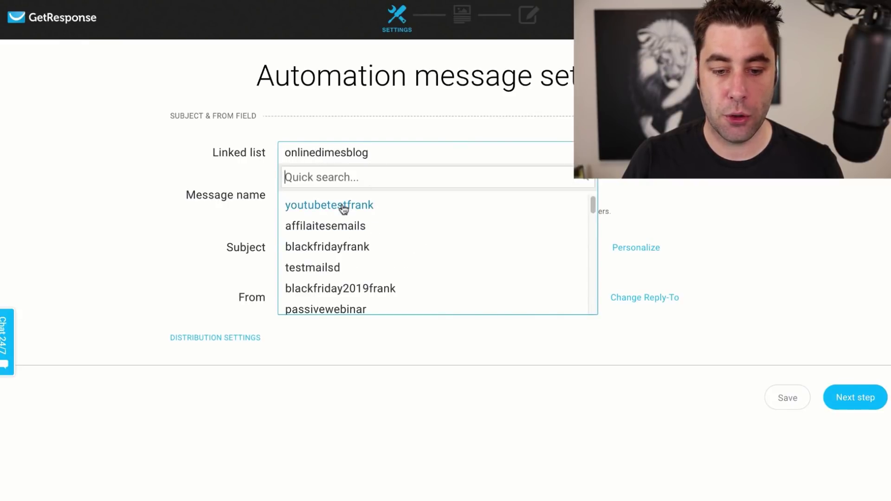
click(308, 207)
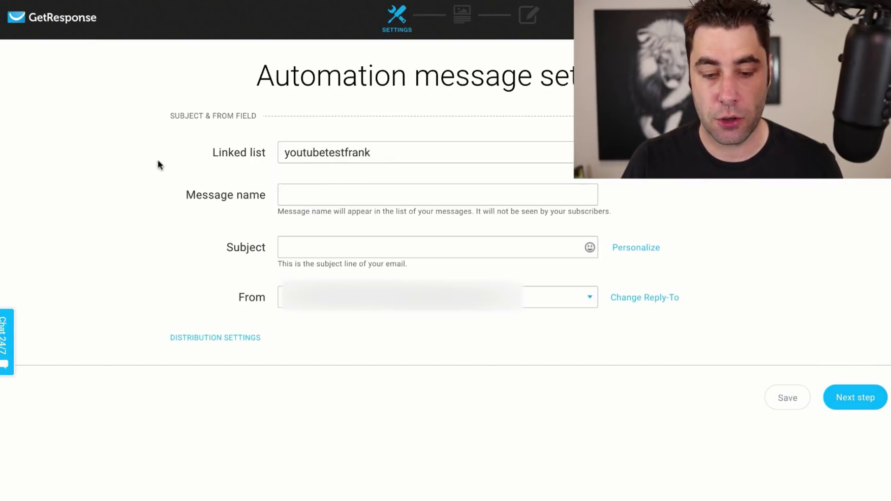
click(321, 200)
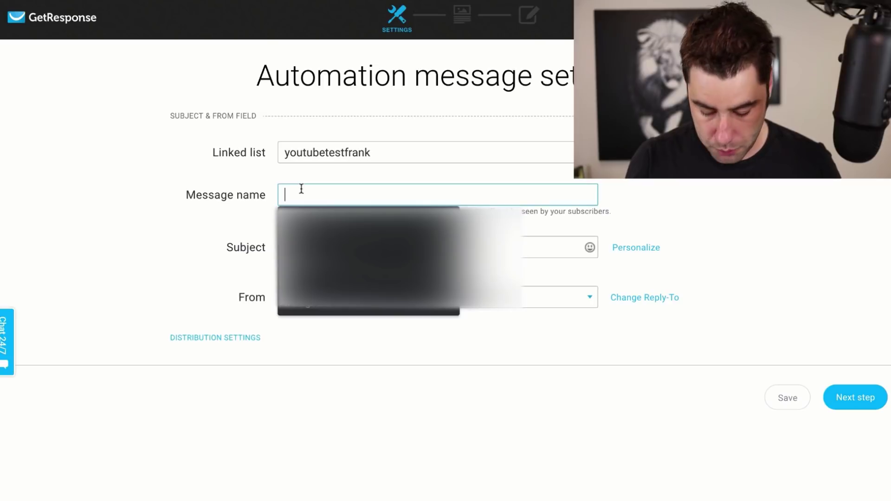
text(Intro Email 1)
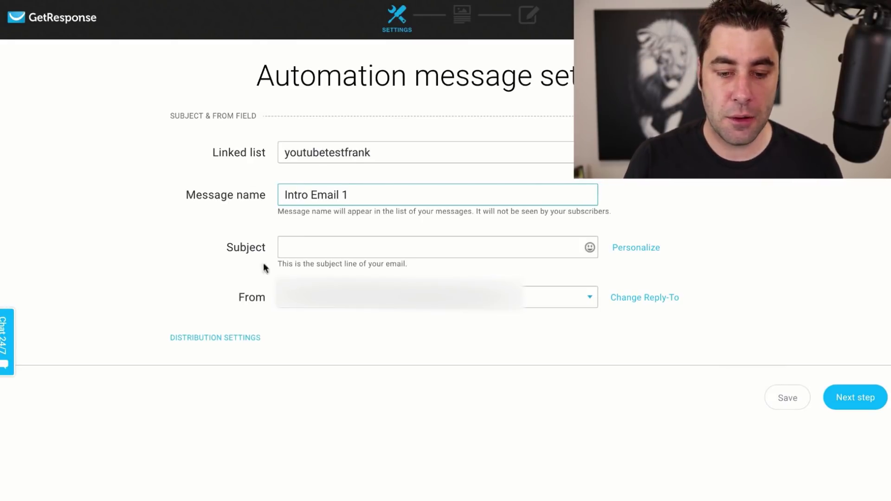
Set the subject to "😍 I show you everything..." and highlight the subject line of the sample email "This is the last warning...." for comparison
click(303, 247)
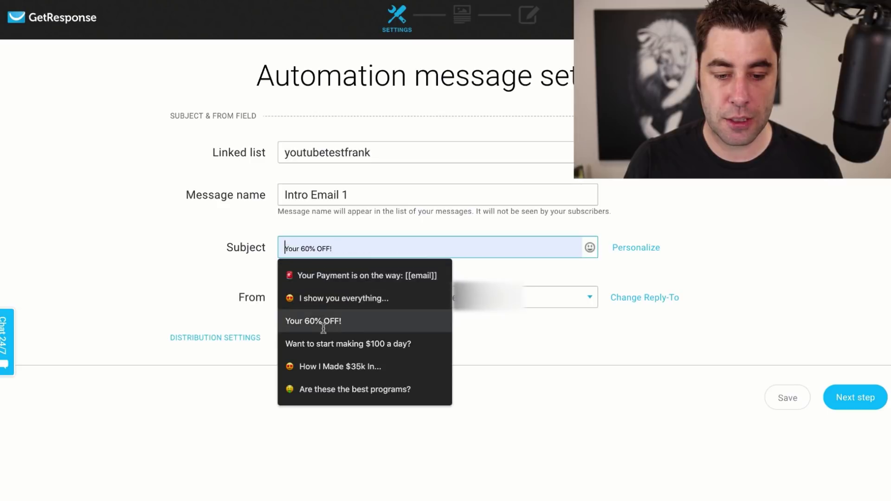
click(319, 299)
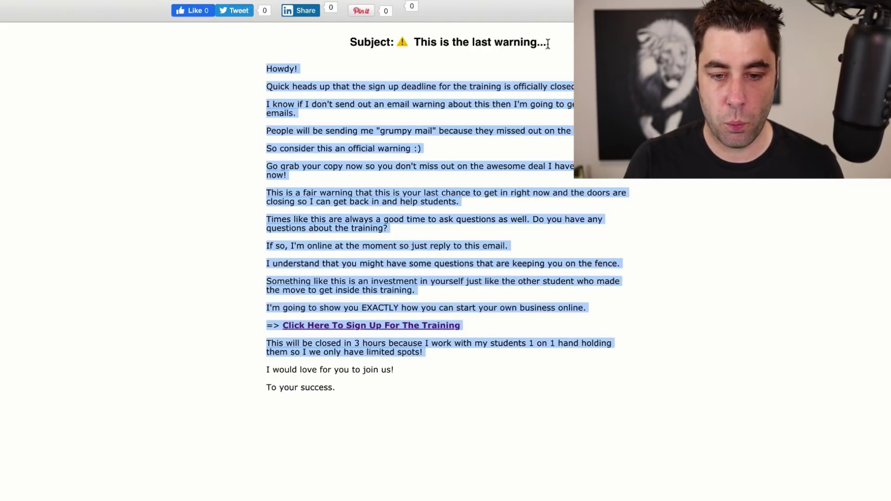
click(546, 41)
drag(403, 43, 551, 43)
click(537, 43)
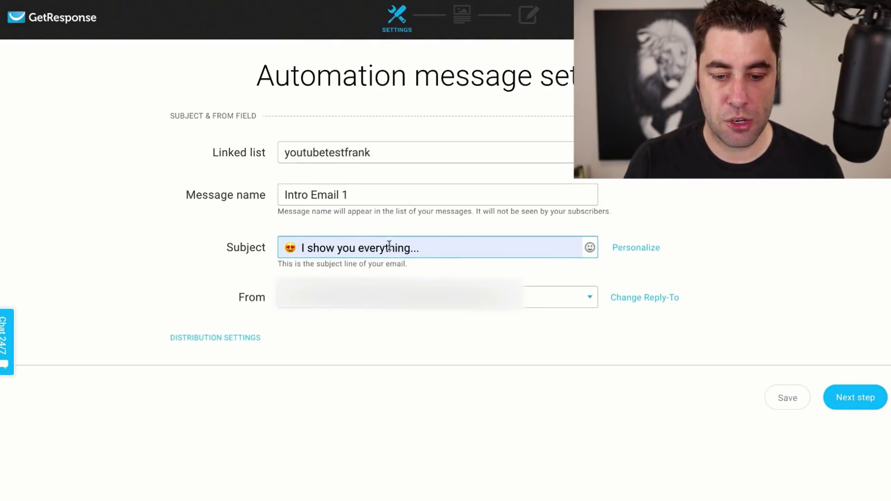
View the available sender addresses for the message and continue to the template selection
click(503, 307)
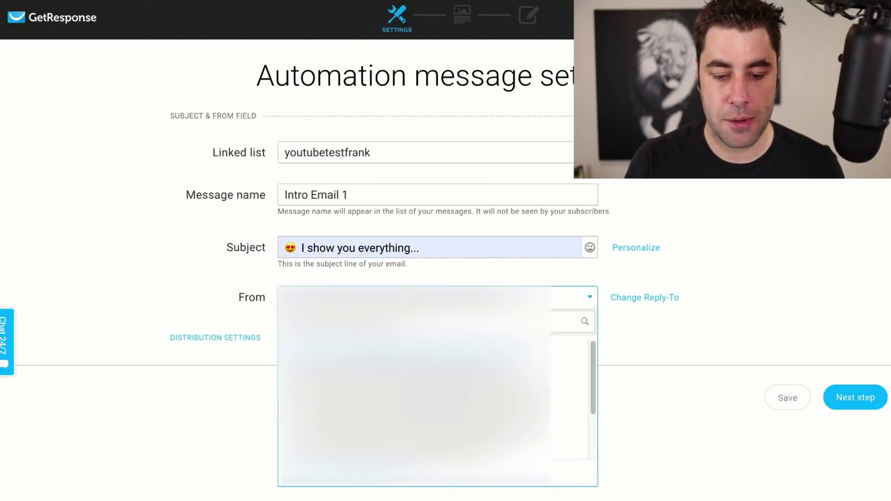
click(133, 234)
click(878, 408)
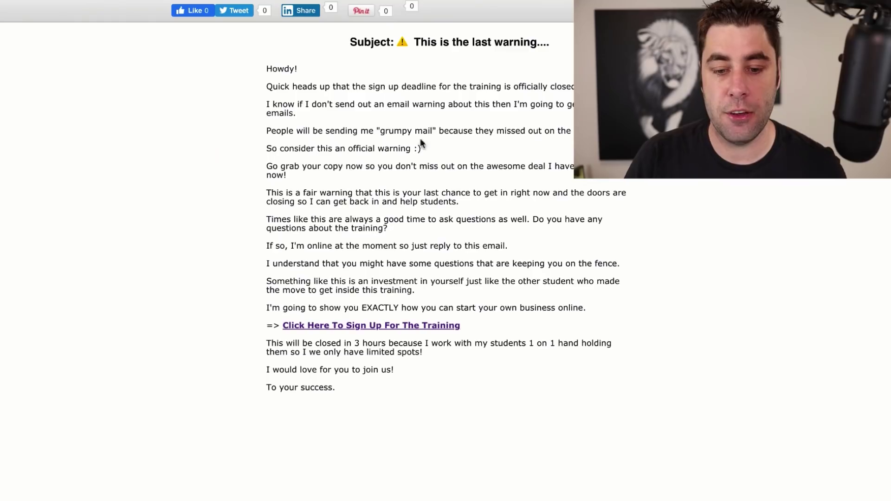
Highlight the sample email's body text from "Howdy!" to "I would love for you to join us!"
double_click(281, 70)
shift+click(391, 367)
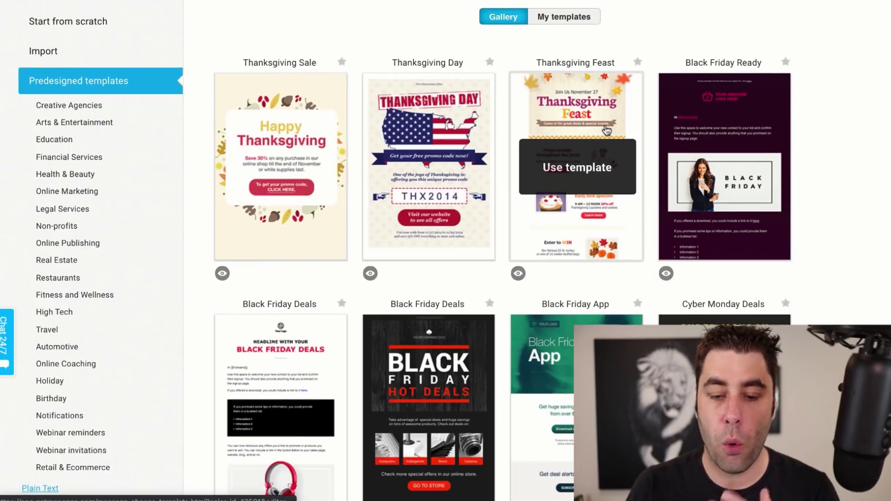
Browse the gallery of predesigned email templates and examine the available designs
scroll(604, 135, down, 2)
scroll(424, 297, down, 2)
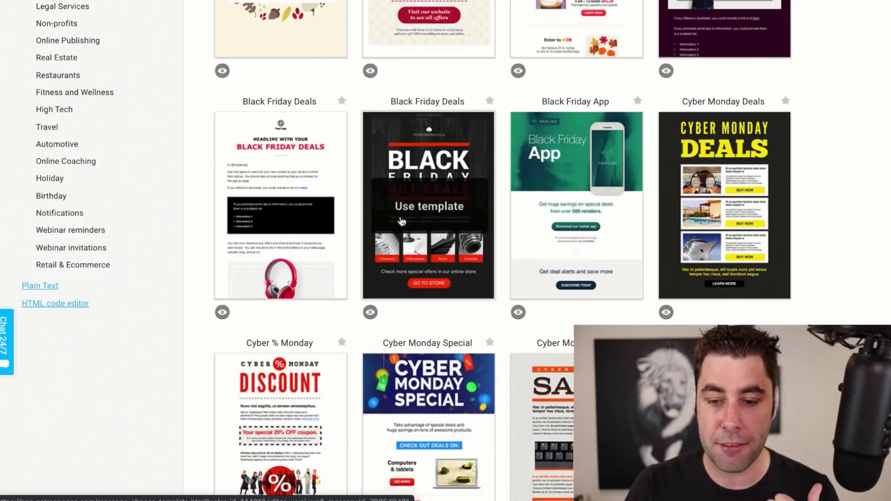
scroll(736, 171, down, 5)
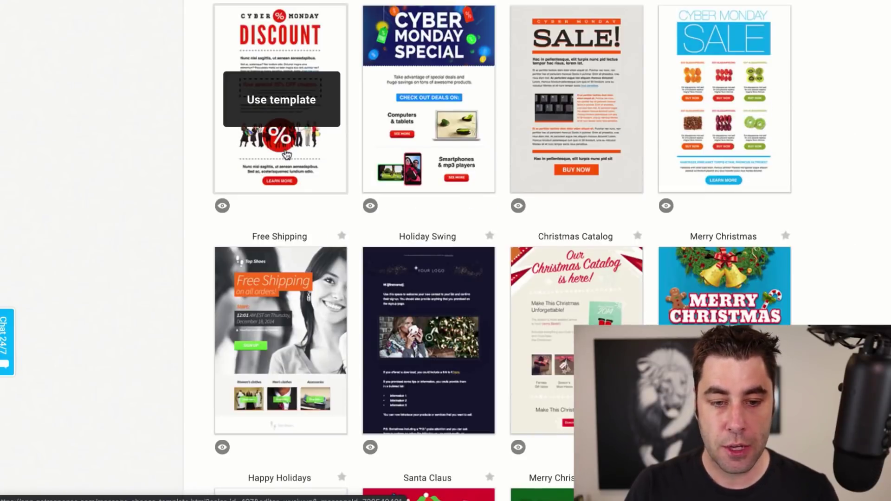
scroll(283, 132, down, 10)
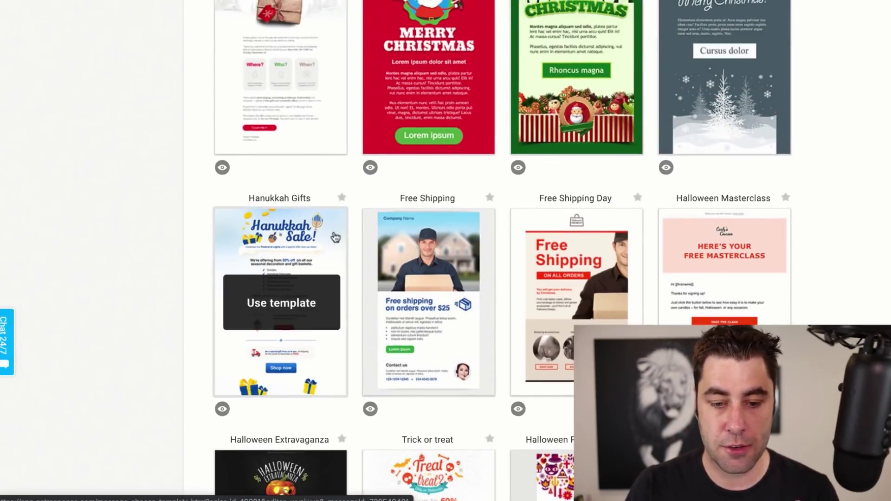
scroll(372, 232, down, 5)
scroll(374, 228, down, 20)
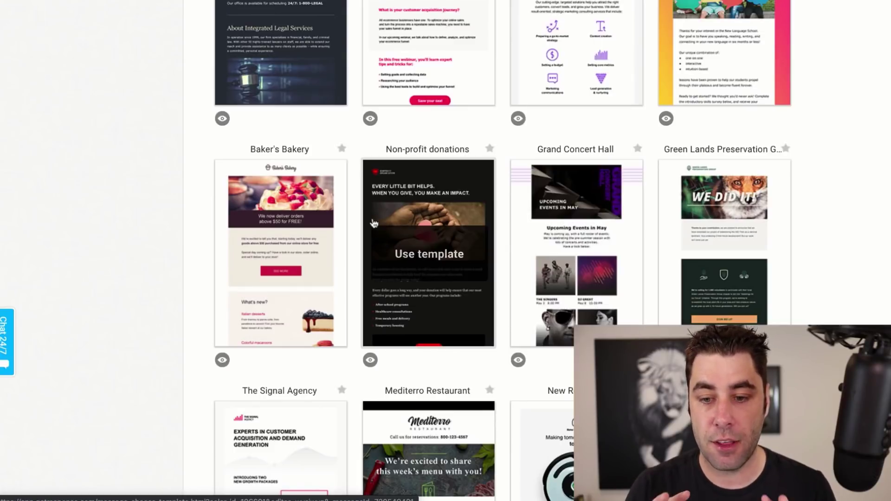
scroll(374, 224, down, 8)
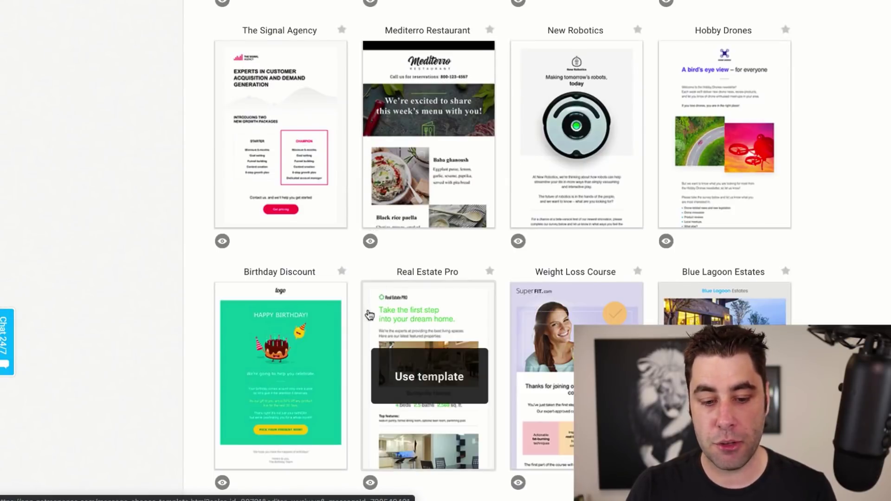
scroll(289, 263, down, 15)
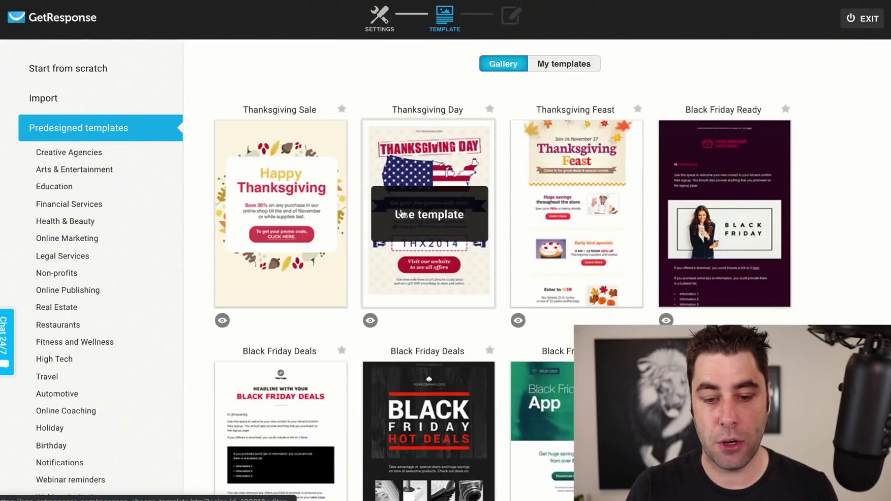
Open the Thanksgiving Day template in the editor, examine the replacement options for its flag map image and return to the template gallery
click(425, 224)
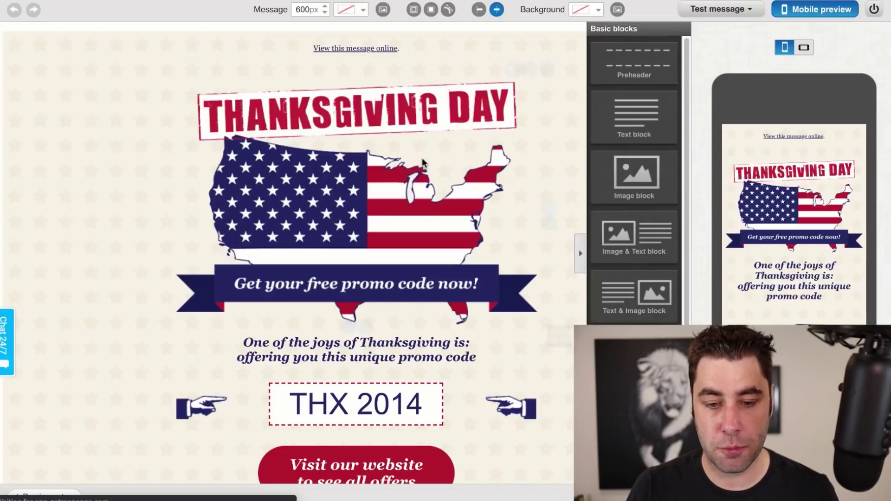
scroll(398, 104, down, 2)
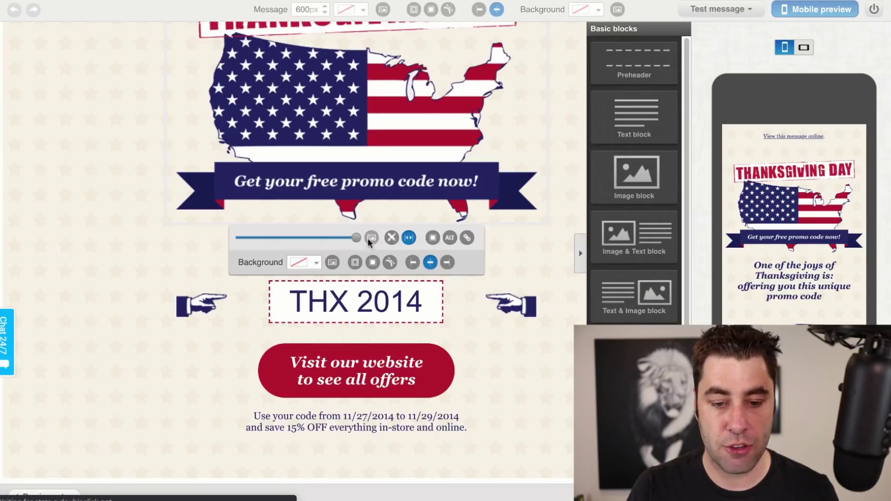
click(372, 238)
click(881, 43)
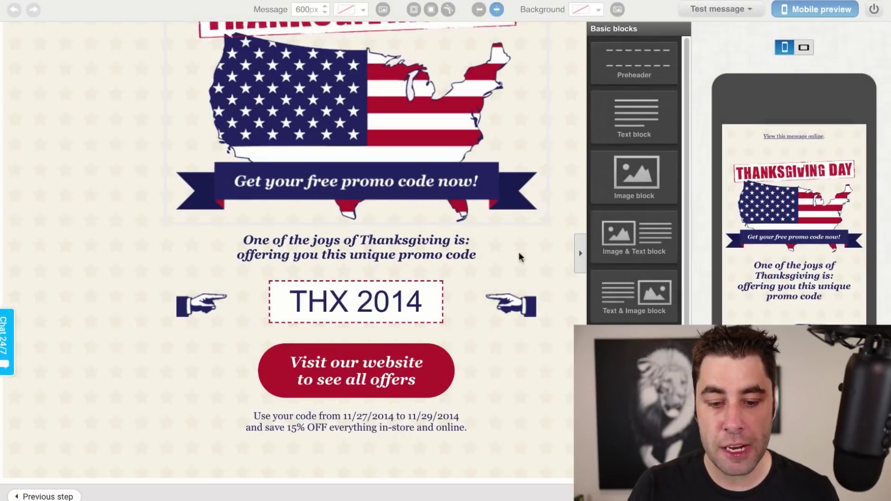
scroll(278, 258, down, 1)
click(371, 226)
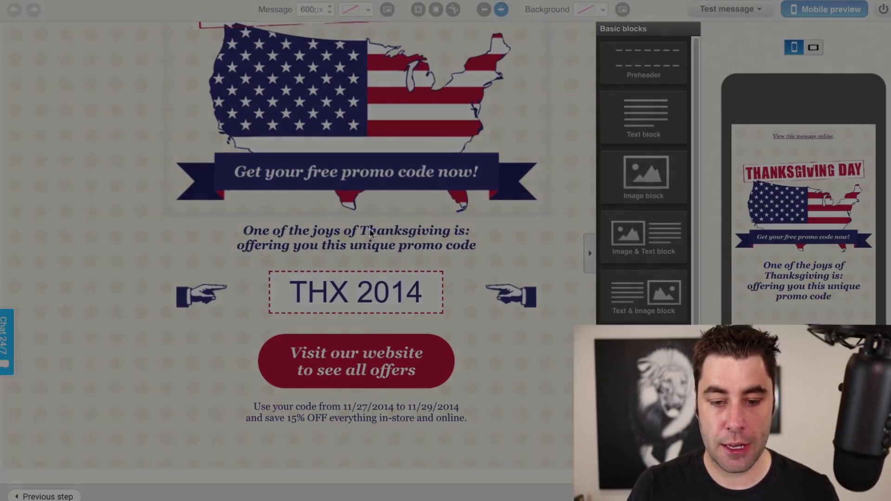
click(879, 42)
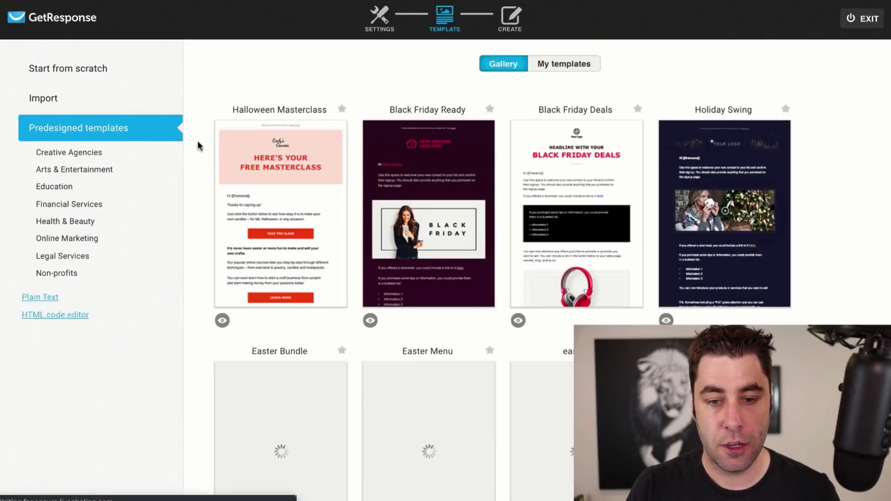
Browse the layouts for starting from scratch and choose the Blank template for the message
click(43, 71)
scroll(285, 65, down, 8)
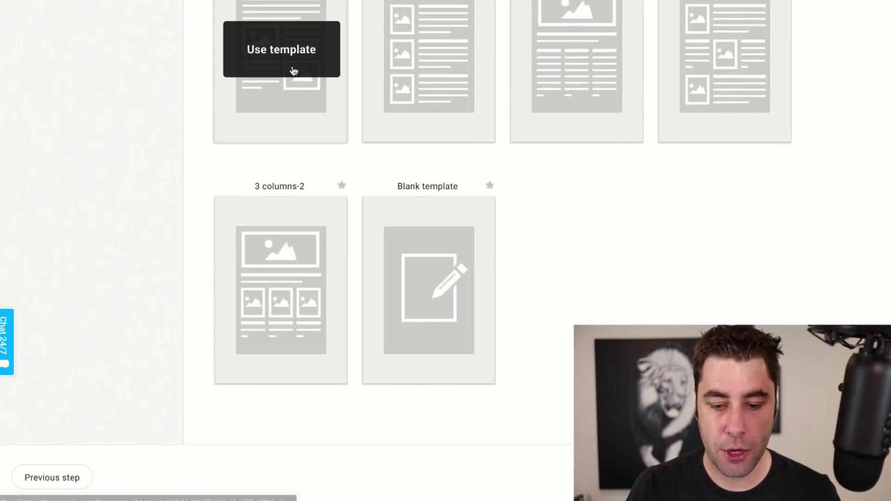
scroll(188, 84, up, 8)
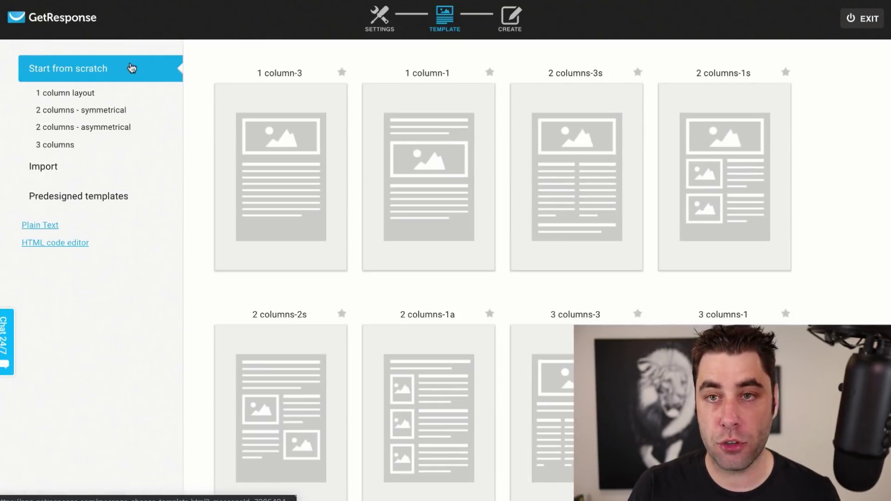
scroll(460, 96, down, 7)
mouse_move(397, 316)
click(423, 338)
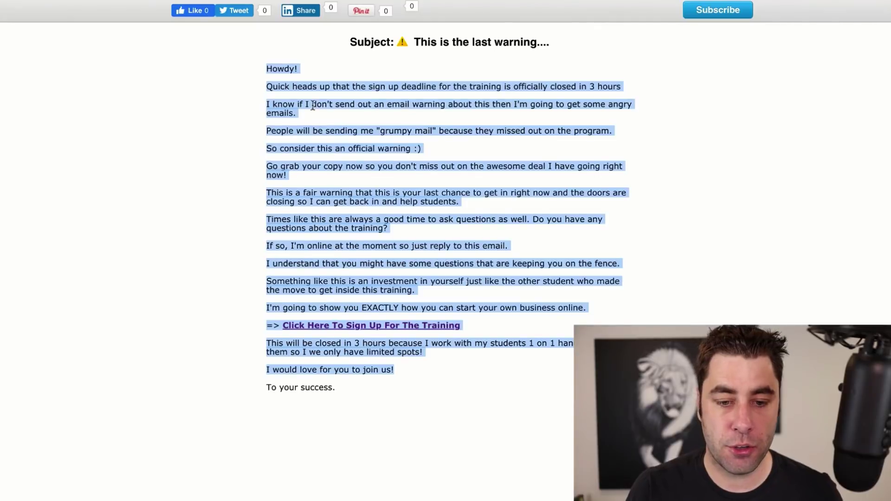
Copy the sample email's body text from "Howdy!" to "To your success."
click(282, 70)
drag(266, 68, 425, 390)
right_click(373, 241)
click(386, 262)
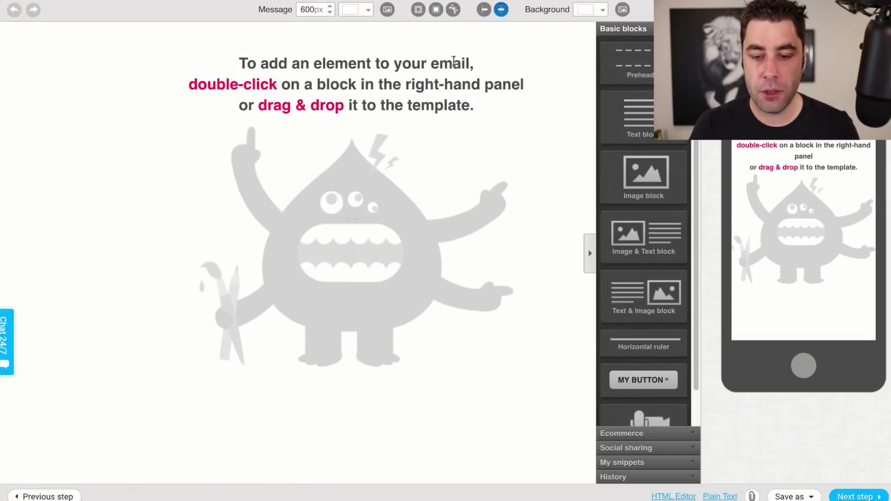
Add a text block to the blank message and replace its placeholder text with the copied email text
drag(639, 116, 354, 65)
click(230, 91)
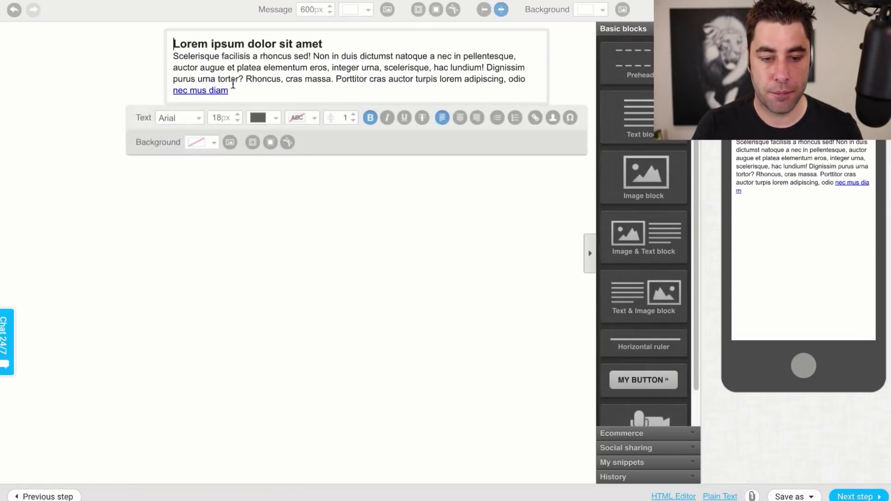
drag(230, 91, 180, 46)
key(BackSpace)
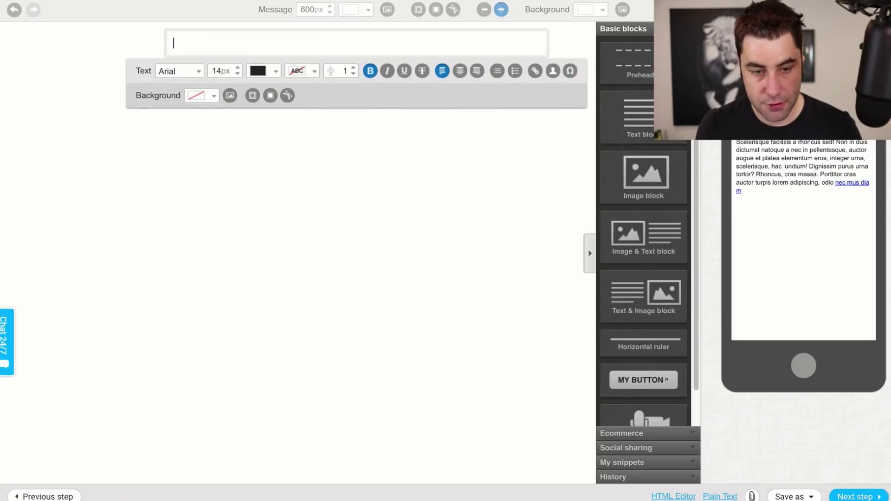
key(ctrl+v)
Set all of the pasted email text to Verdana at 13px
drag(171, 39, 321, 460)
click(200, 448)
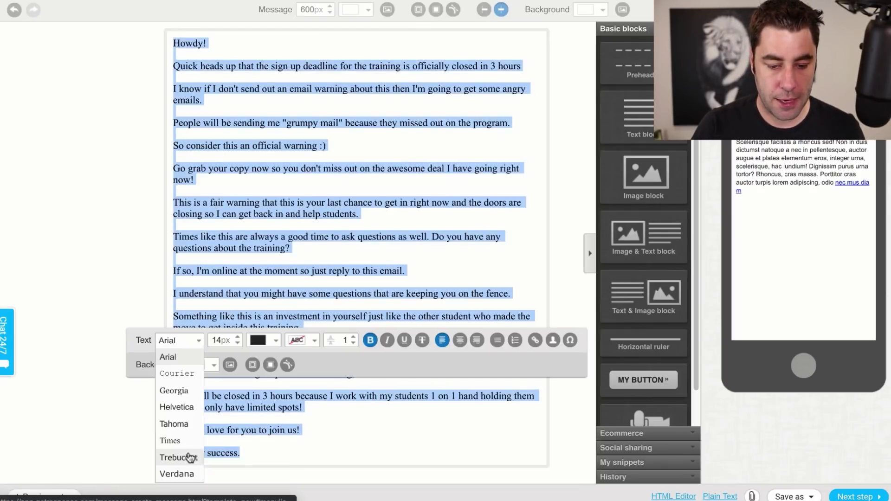
click(175, 476)
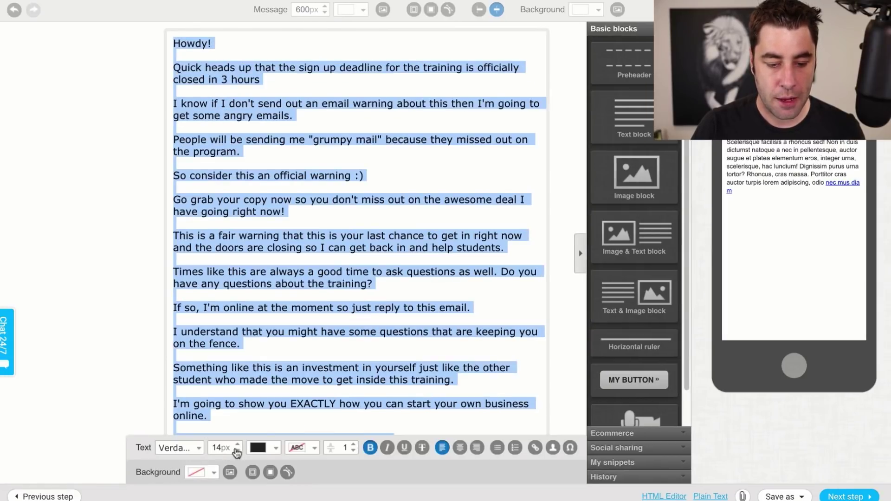
click(238, 451)
click(237, 452)
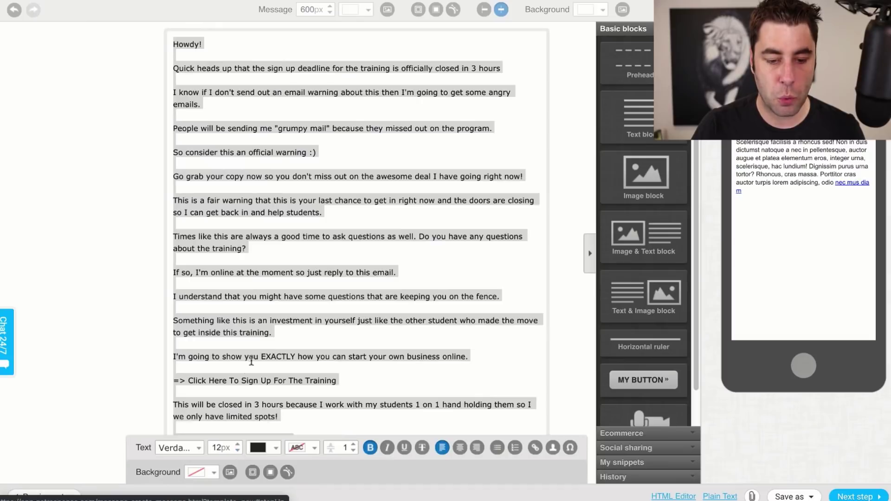
click(238, 445)
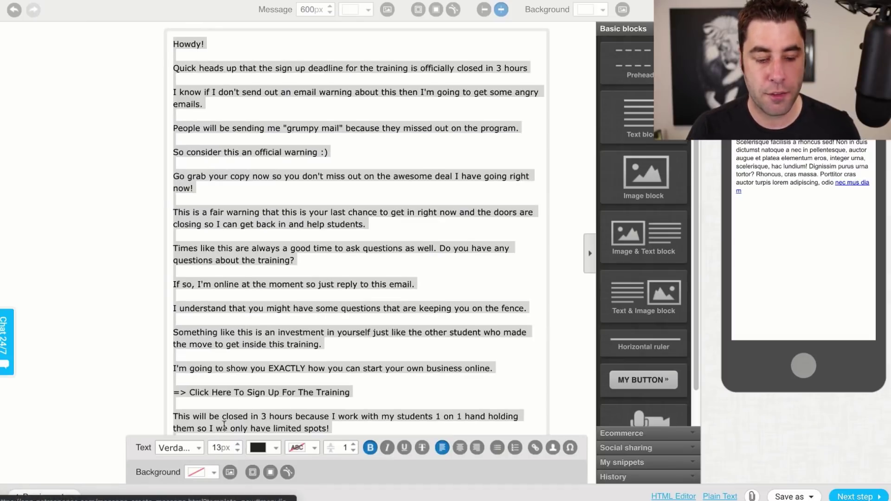
click(255, 293)
click(265, 24)
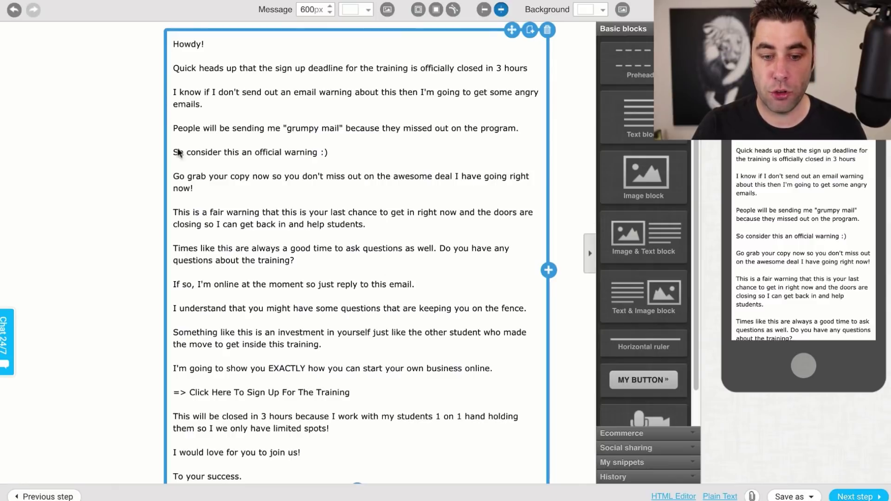
click(189, 393)
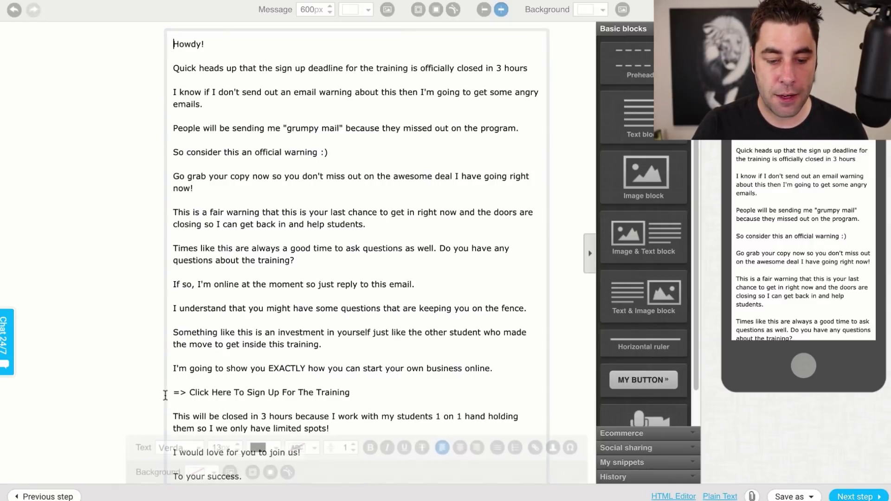
drag(205, 393, 210, 393)
click(206, 393)
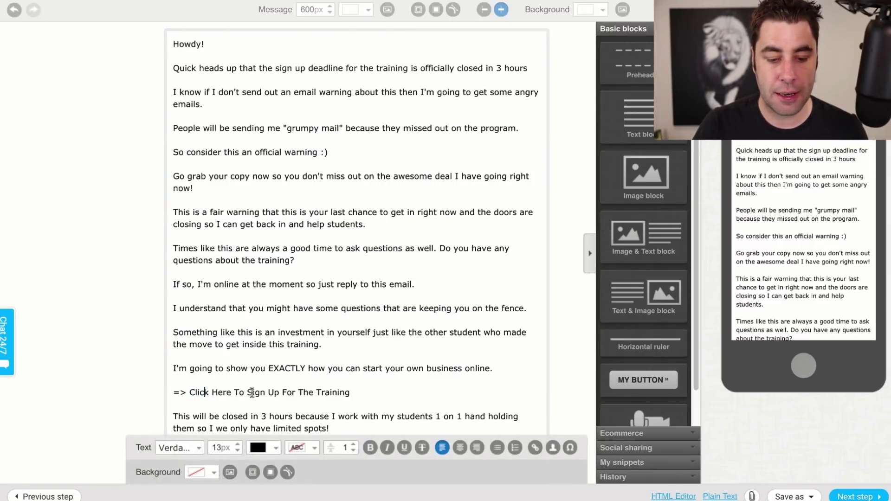
drag(352, 390, 201, 392)
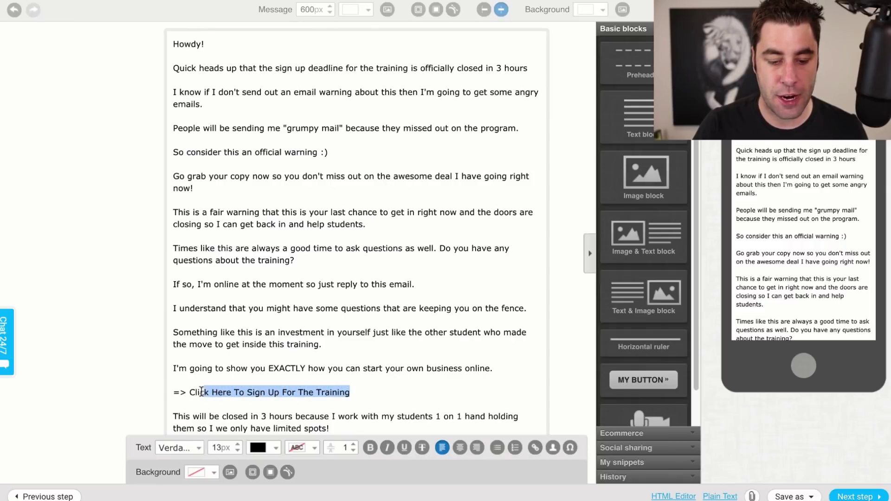
click(535, 449)
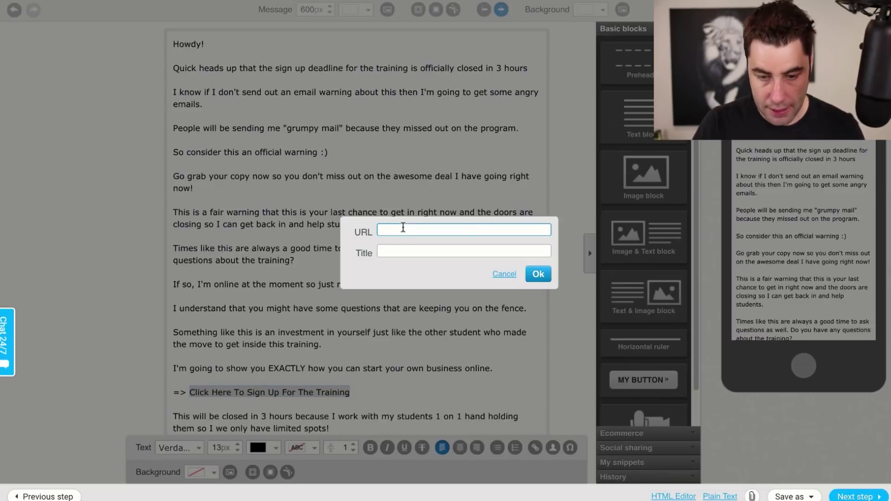
text(http://swagsoftsales.com)
click(537, 275)
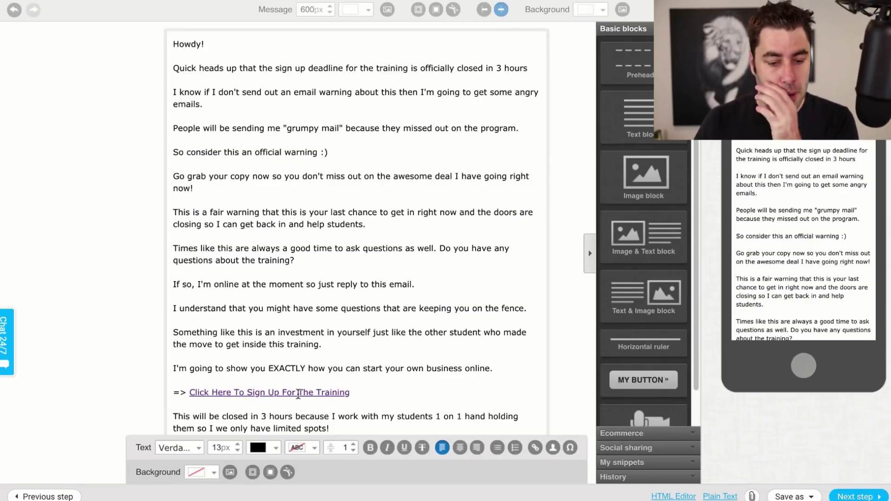
click(102, 87)
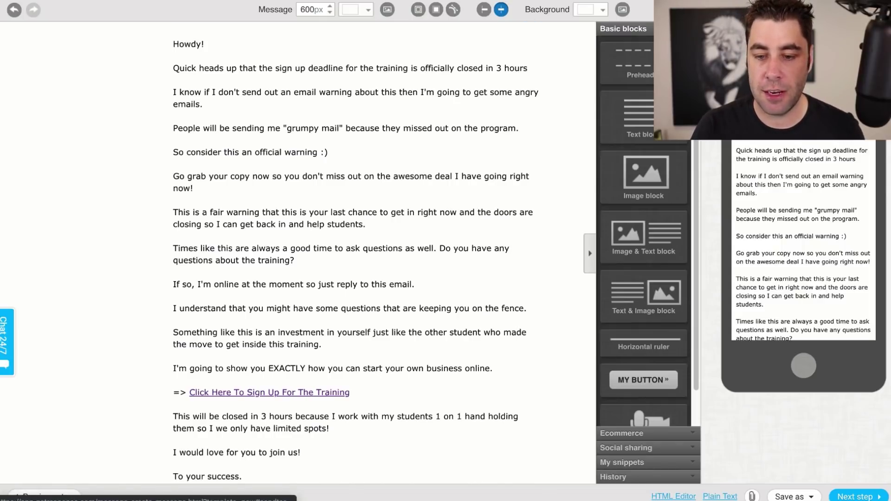
View the test message dialog and close it without sending
click(738, 11)
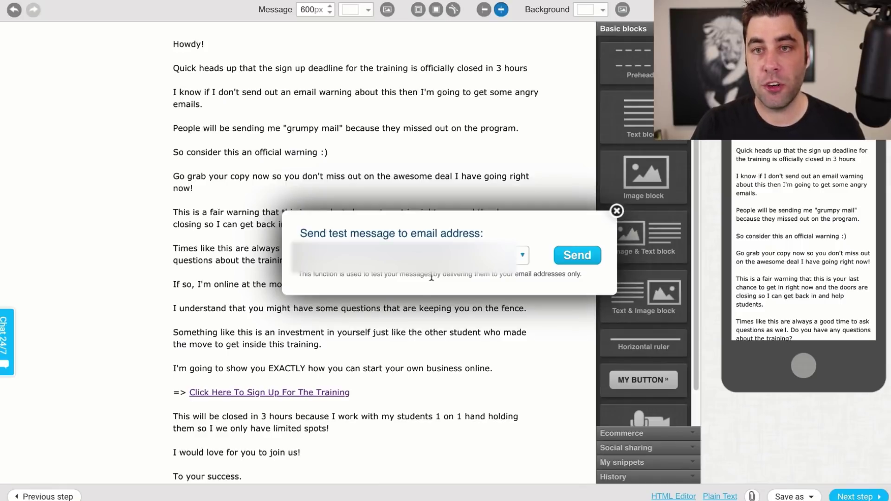
click(617, 211)
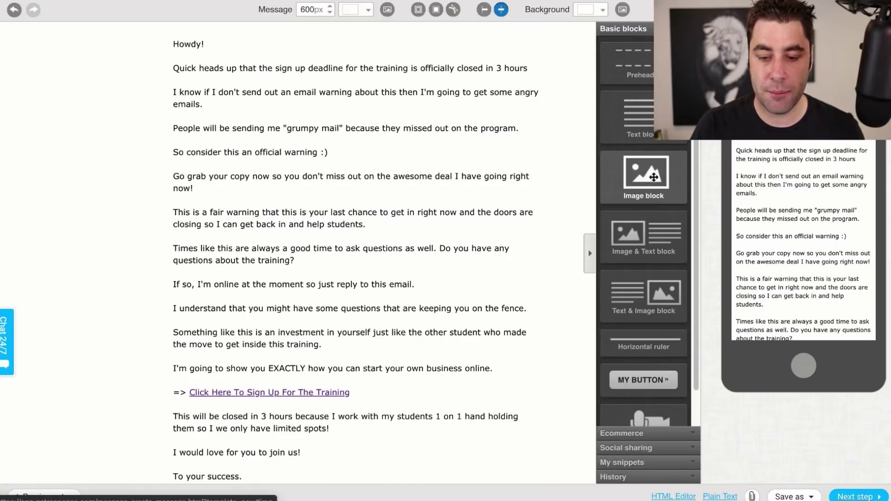
Add an image block below the email text and fill it with the "dbffbg" Black Friday image from the stored files
drag(644, 176, 433, 432)
click(356, 433)
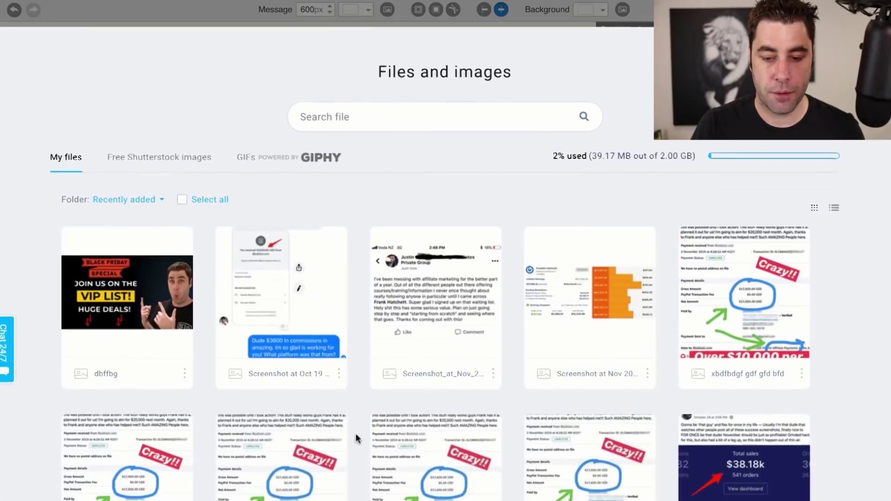
mouse_move(121, 295)
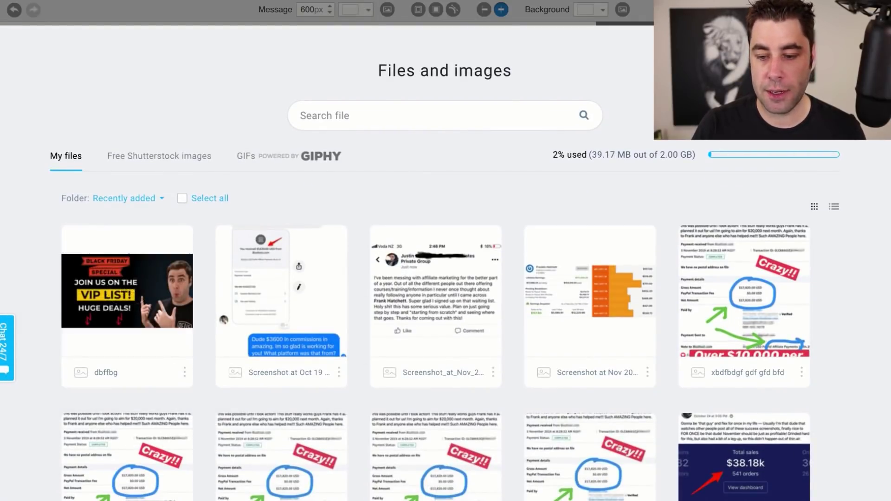
click(124, 288)
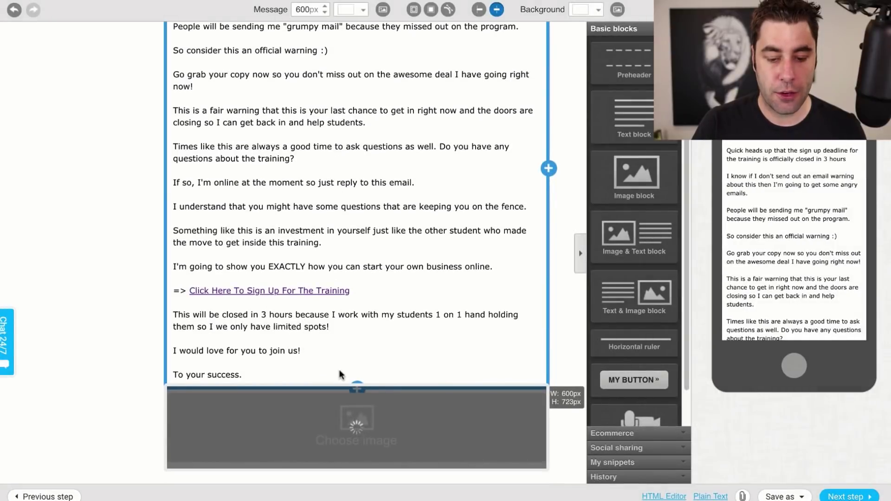
Shrink the Black Friday image to about three quarters of the message width and proceed to the next stage of the message
click(388, 415)
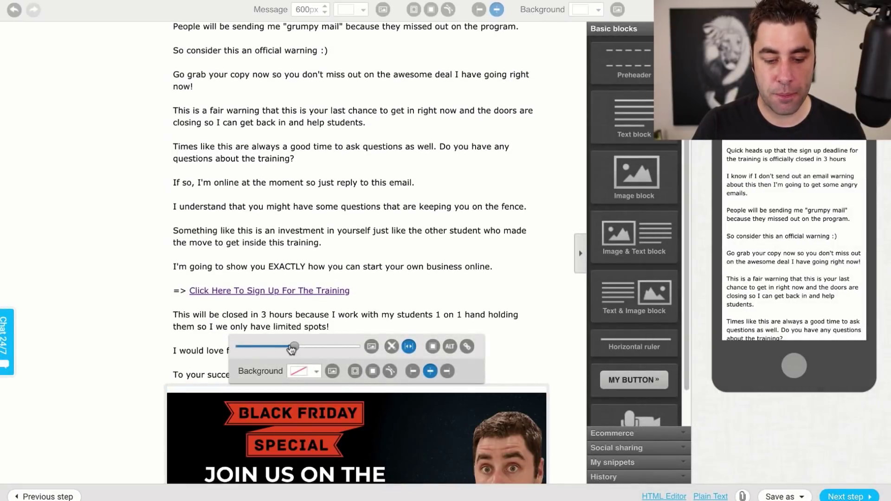
drag(294, 347, 279, 349)
scroll(279, 349, down, 3)
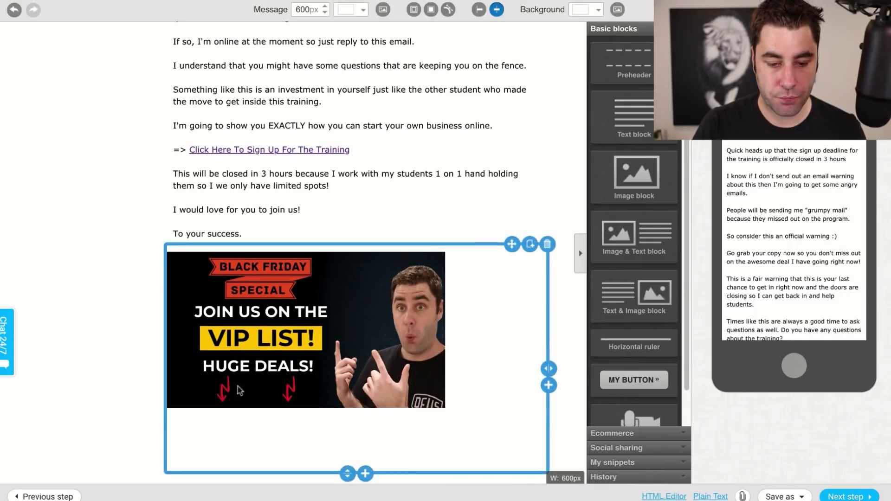
click(342, 272)
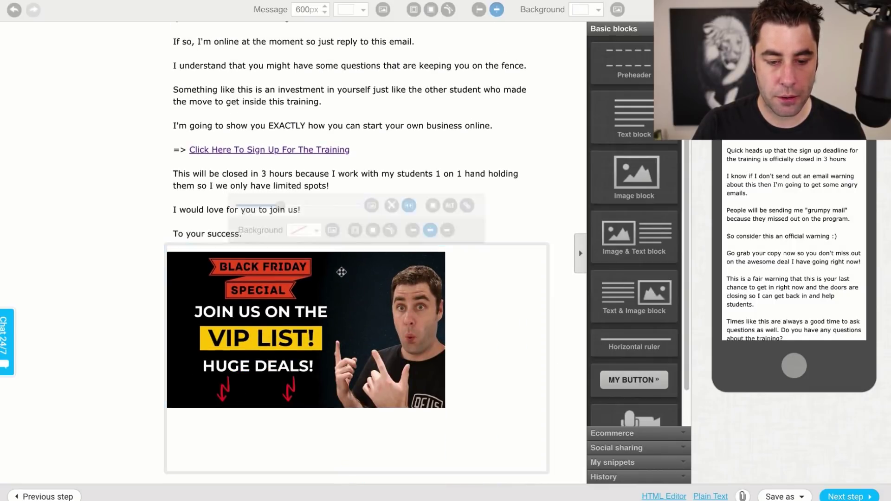
drag(281, 208, 271, 209)
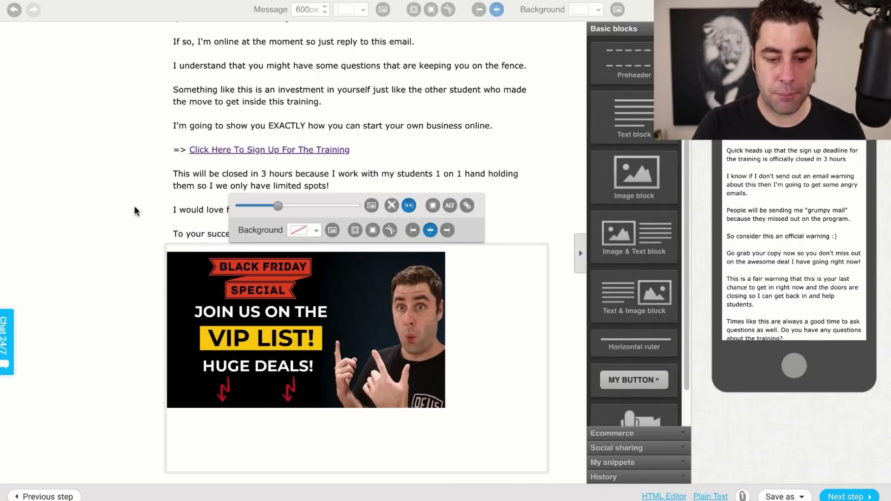
click(135, 212)
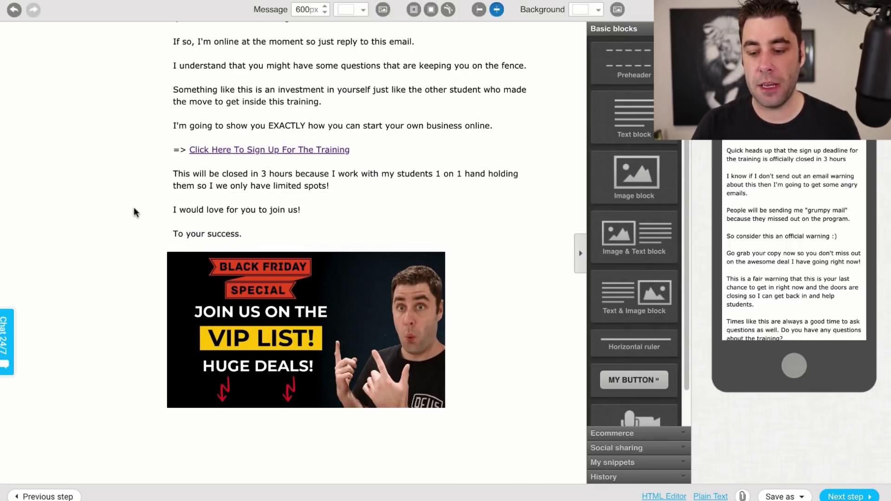
click(864, 496)
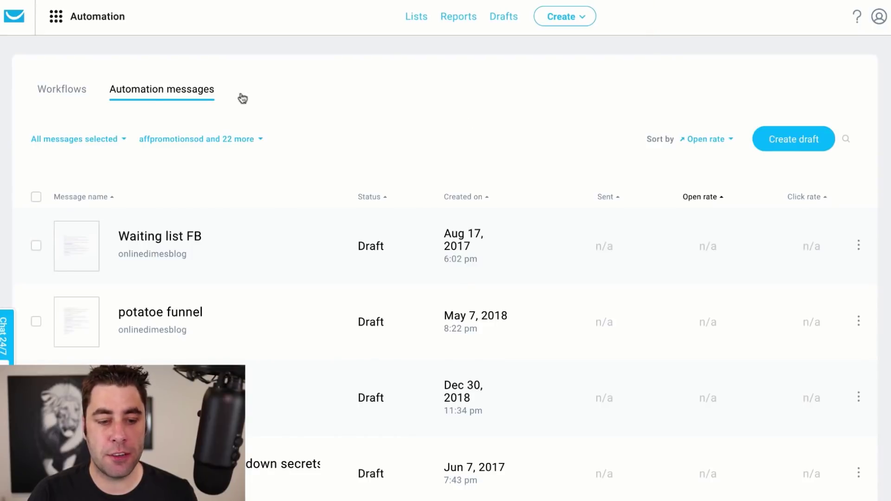
Browse the list of automation workflows and open the "Frank Hustle IG" workflow for editing
click(59, 93)
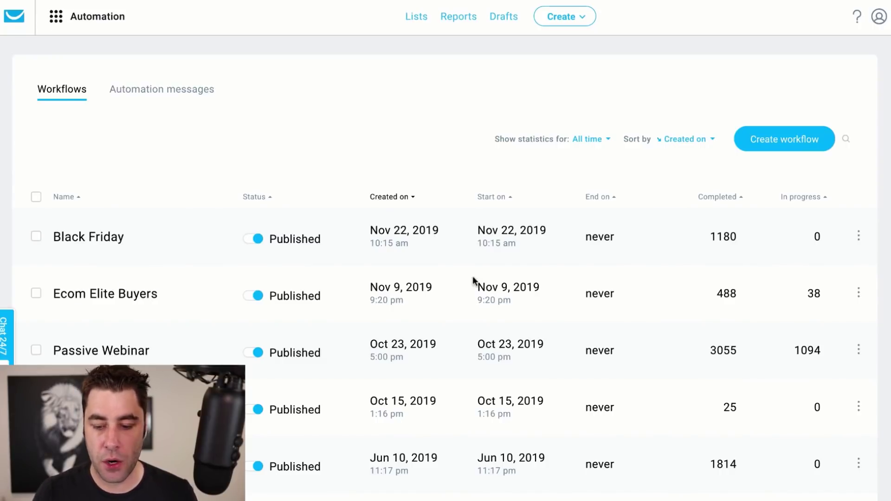
scroll(473, 282, down, 9)
scroll(459, 269, up, 1)
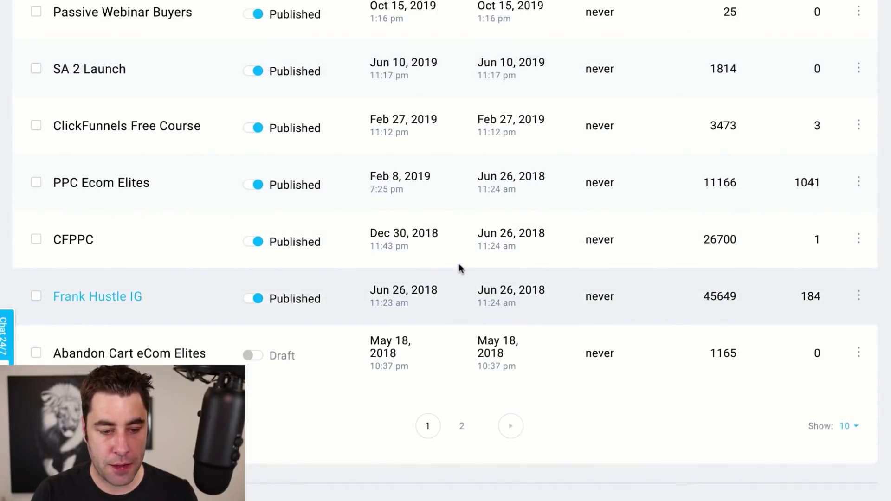
click(857, 299)
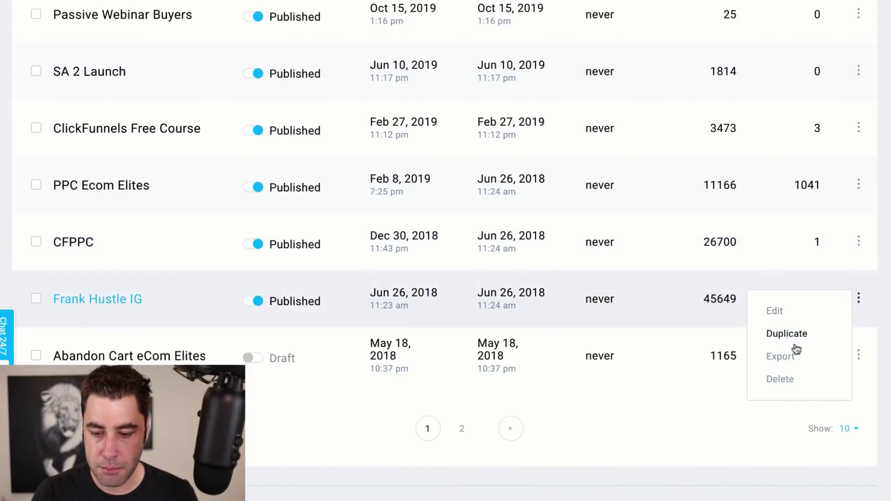
click(859, 298)
double_click(773, 311)
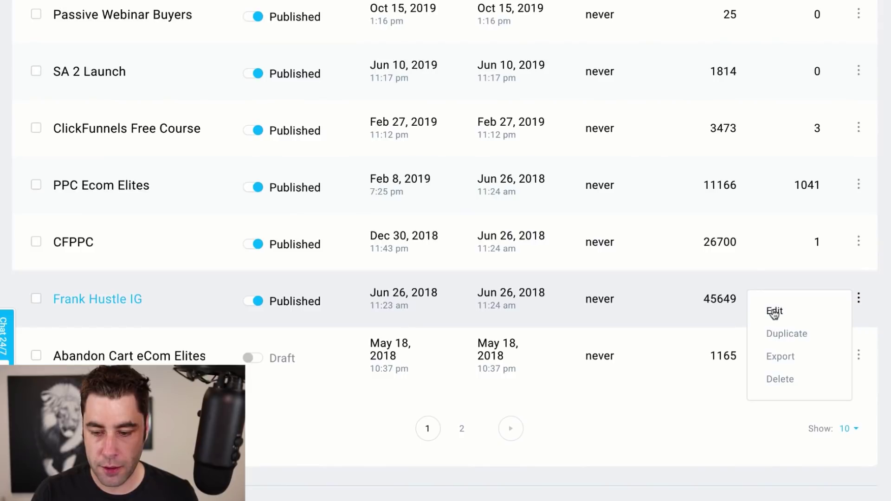
right_click(774, 309)
key(Escape)
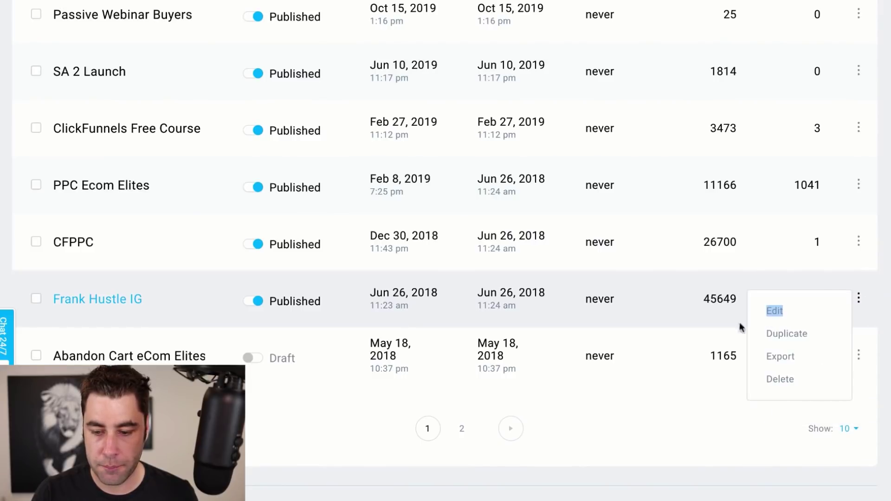
click(389, 203)
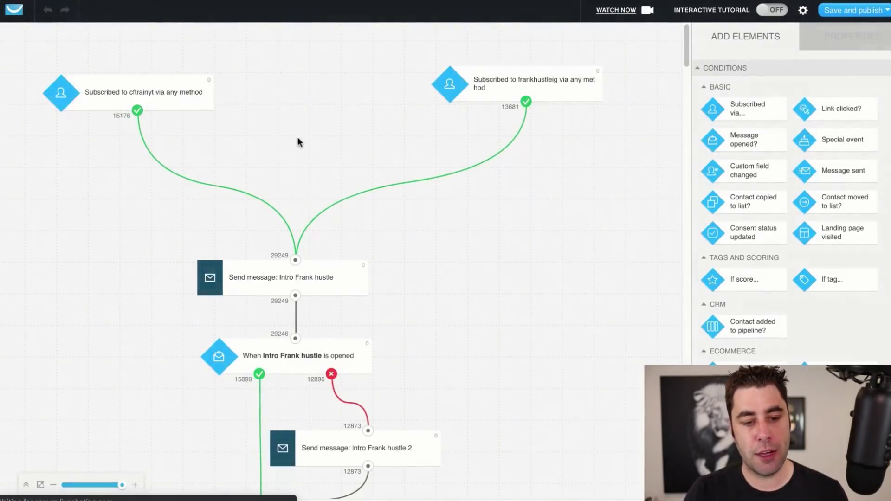
Move the "Subscribed to cftrainyt via any method" condition slightly toward the other subscription condition
drag(189, 88, 208, 85)
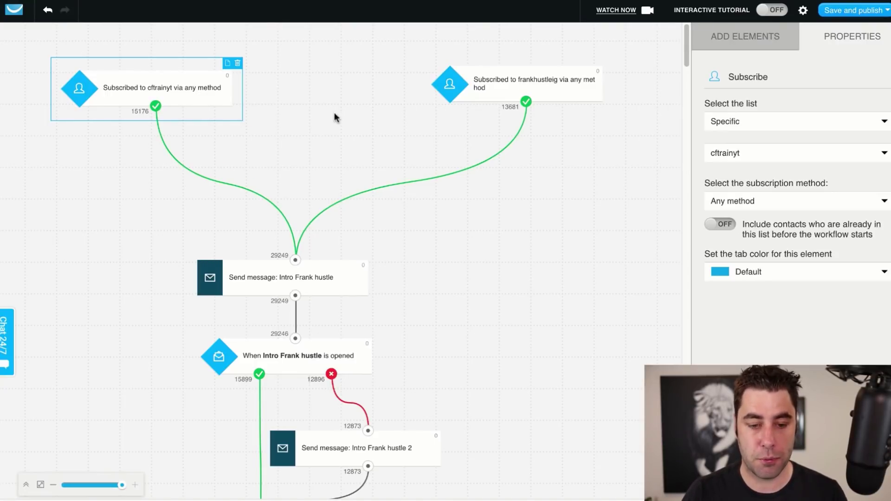
Inspect the properties of the workflow's opening elements, from the Intro Frank hustle message and its opened condition down to the first one-day wait
scroll(335, 116, down, 3)
drag(268, 119, 269, 109)
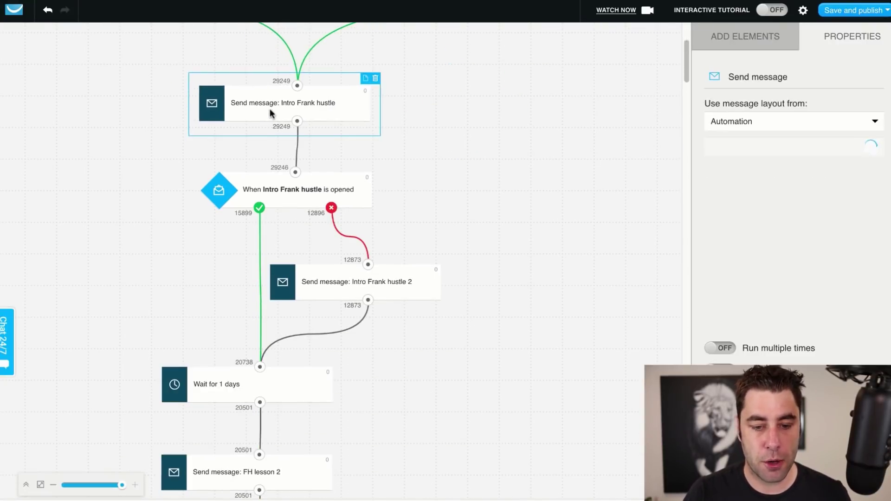
click(318, 183)
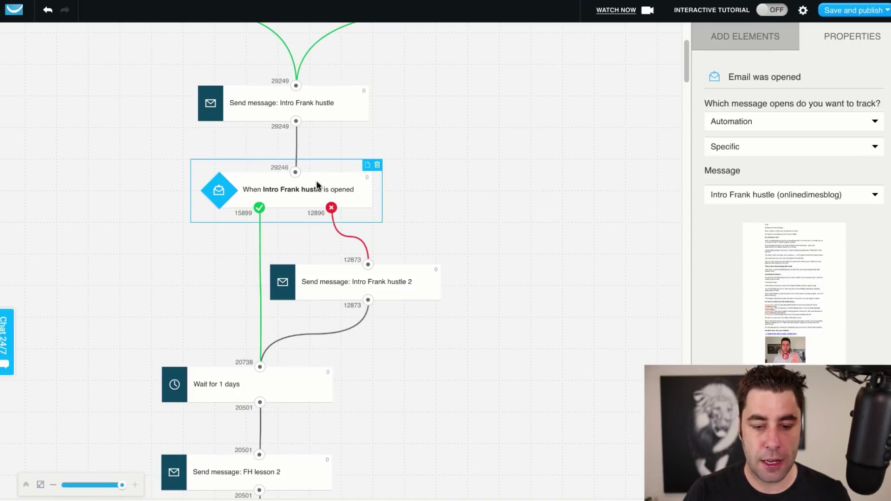
click(385, 278)
scroll(282, 193, down, 4)
click(284, 185)
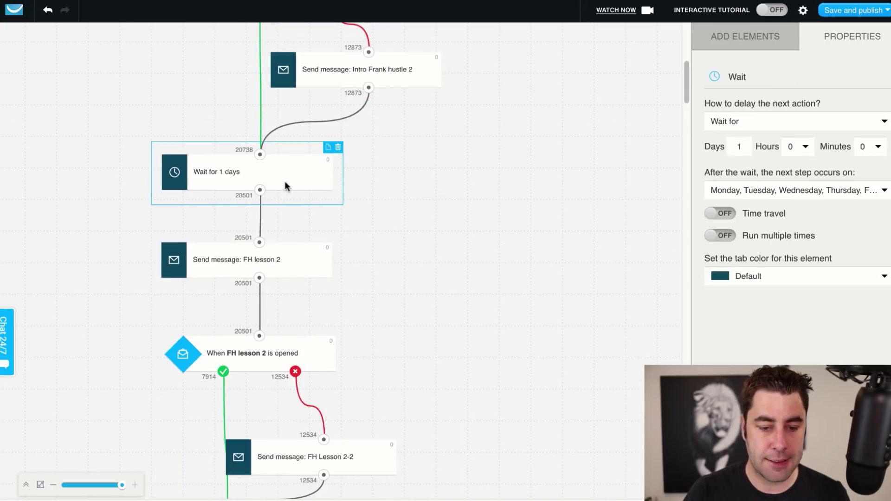
Examine the rest of the workflow's chain of waits, messages, opened and page-visit conditions, down to the move to the weeklytraining list
scroll(282, 257, down, 20)
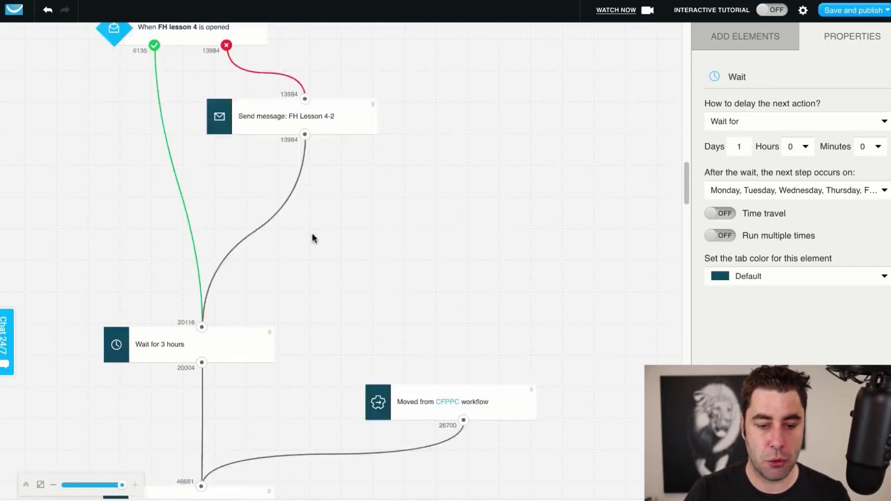
scroll(313, 234, down, 4)
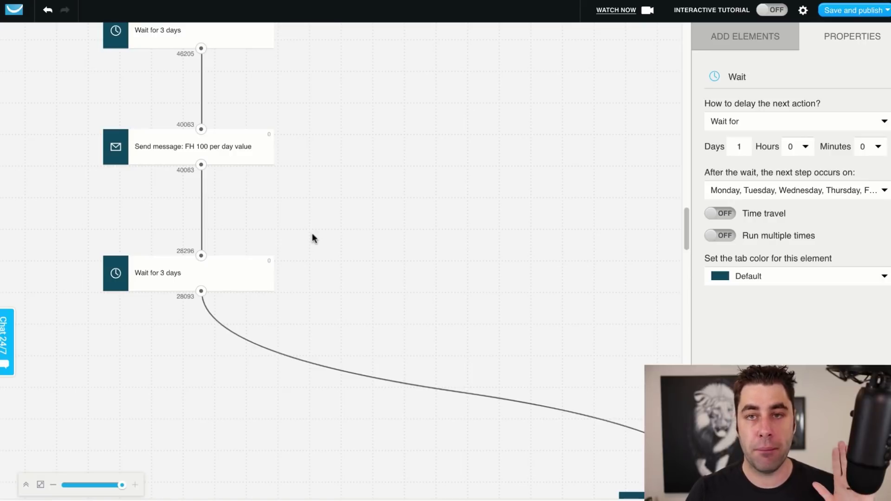
scroll(312, 238, up, 15)
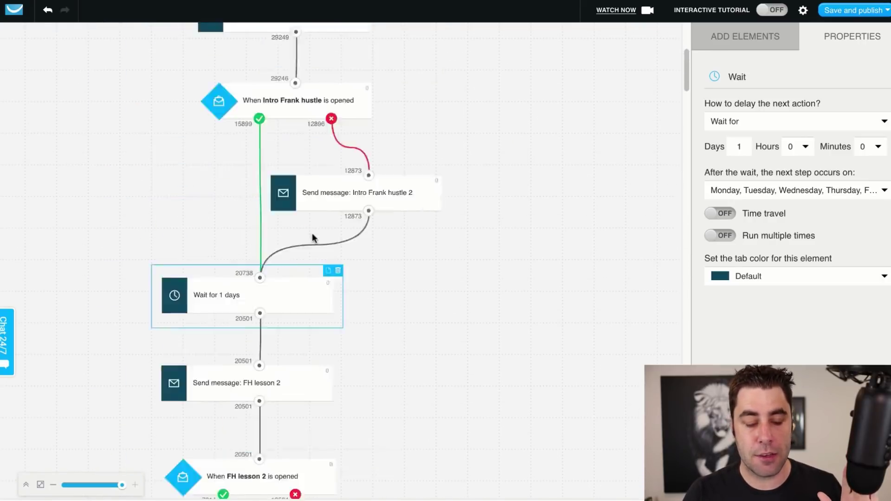
scroll(311, 233, down, 10)
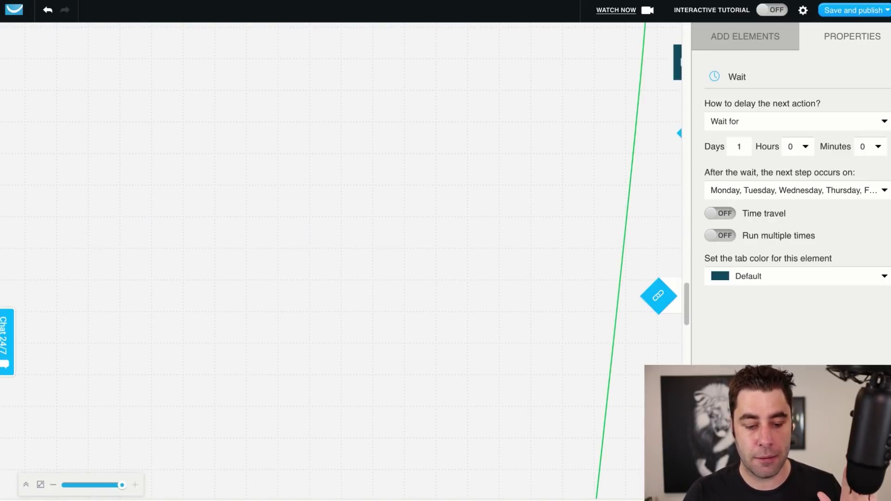
scroll(437, 317, up, 10)
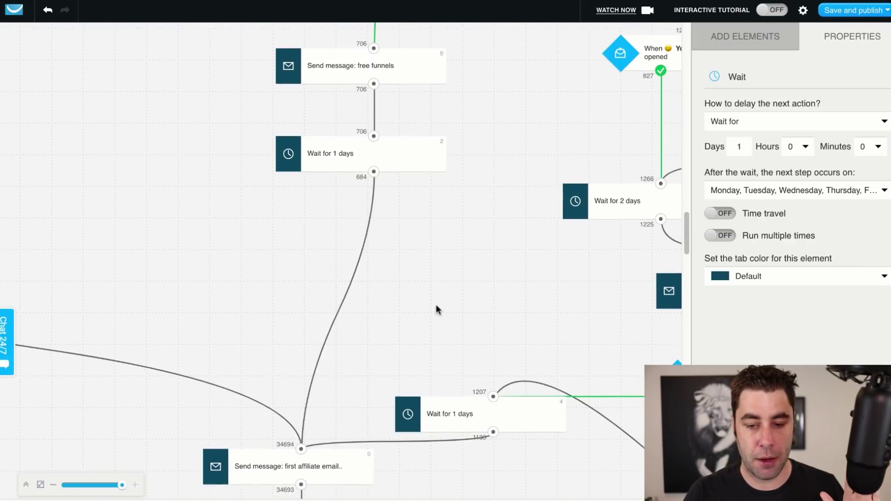
scroll(437, 305, up, 5)
scroll(506, 200, down, 7)
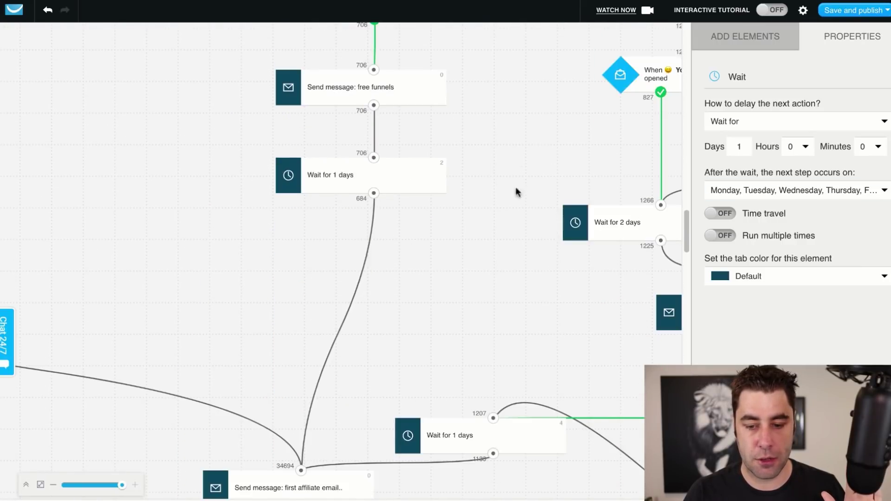
scroll(494, 165, down, 8)
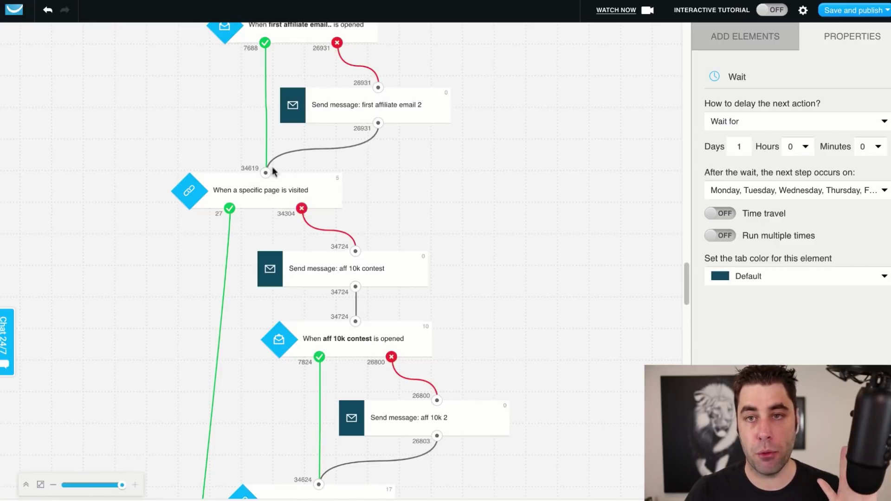
scroll(450, 186, down, 8)
scroll(450, 188, down, 15)
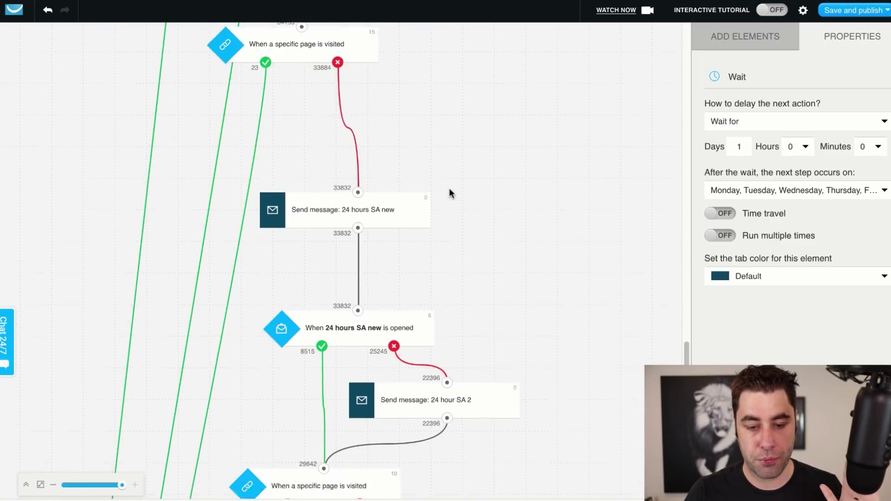
scroll(450, 188, down, 3)
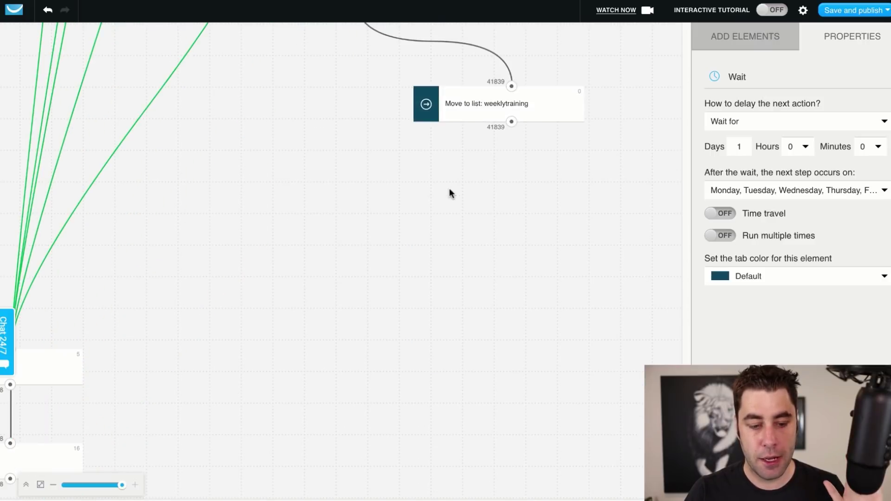
scroll(449, 188, up, 8)
scroll(449, 188, up, 10)
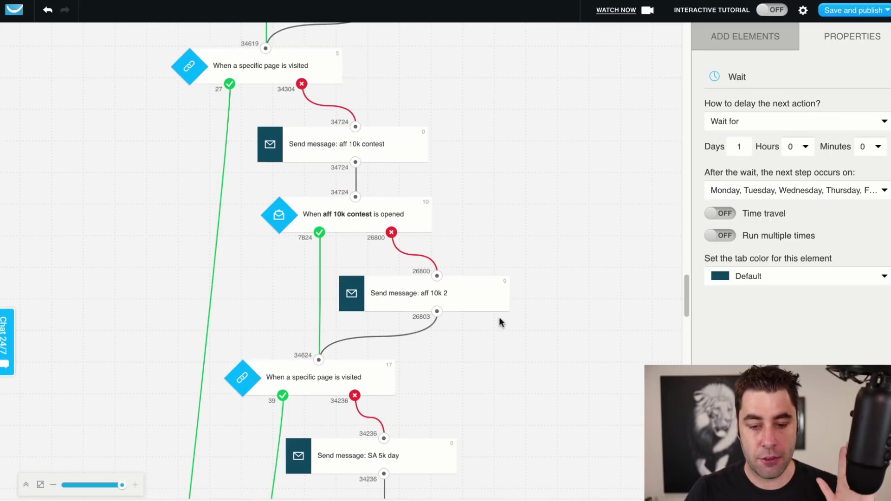
scroll(499, 316, up, 10)
scroll(309, 284, down, 10)
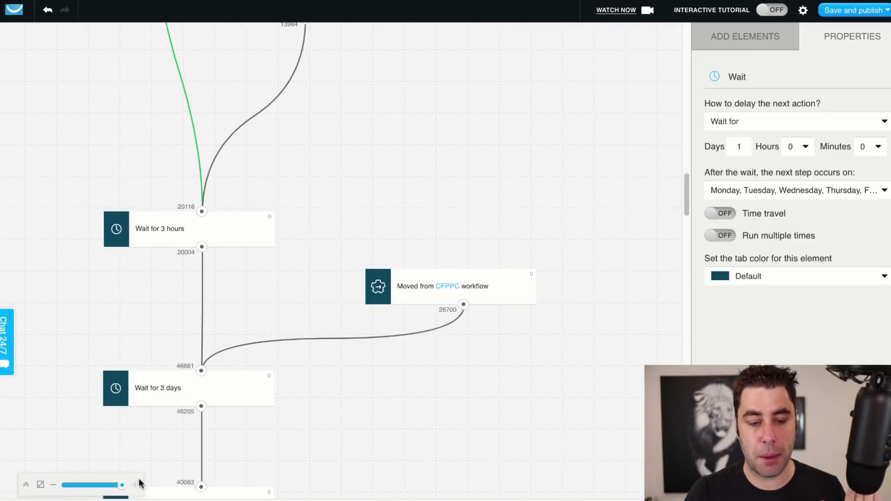
scroll(309, 284, up, 5)
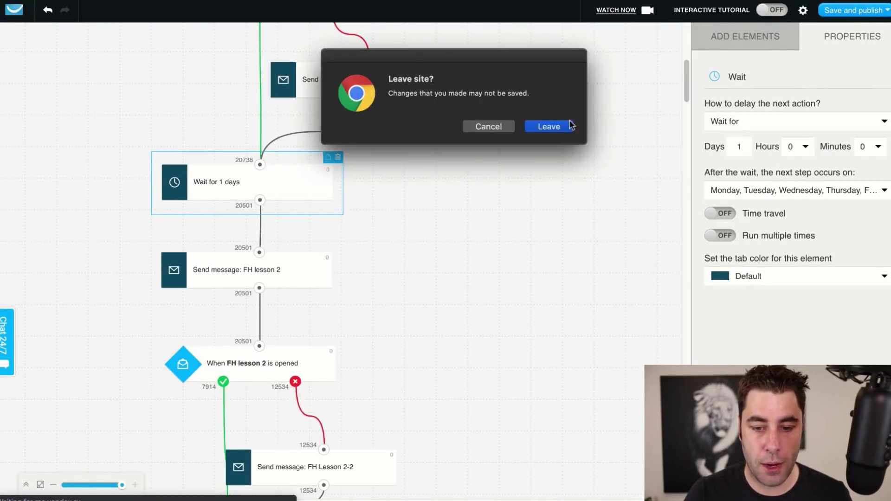
Leave the workflow editor without saving the changes and look over the list of automation workflows
click(552, 126)
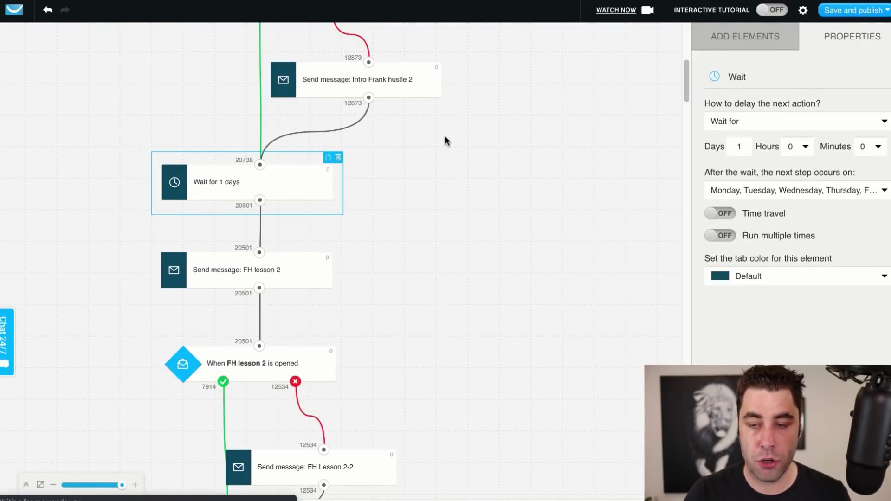
scroll(445, 141, down, 5)
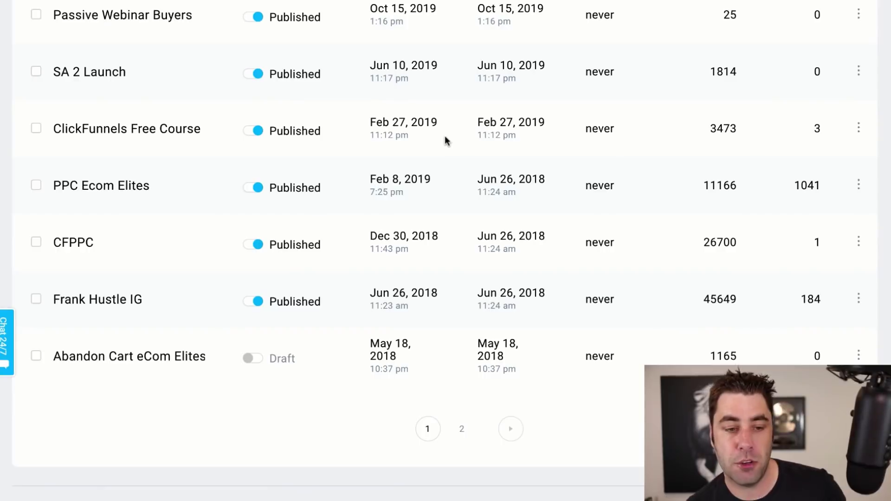
scroll(428, 144, up, 8)
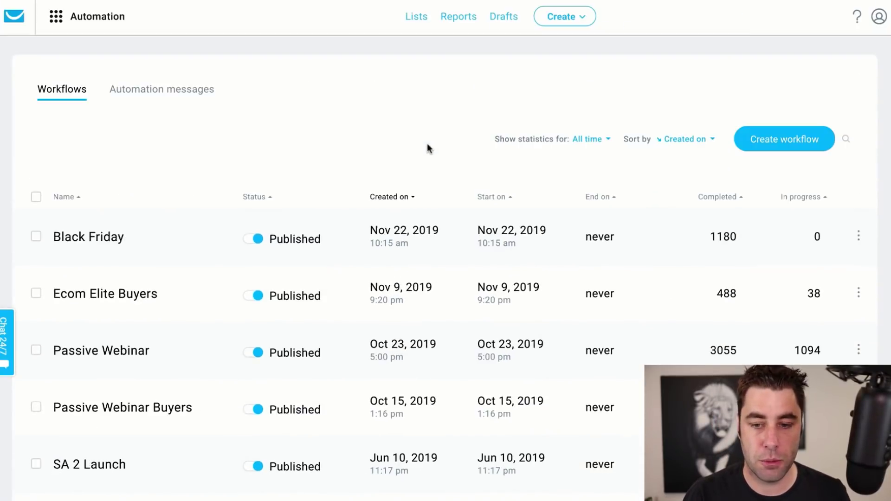
Create a new automation workflow, look over the available templates and choose to build it from scratch
click(786, 136)
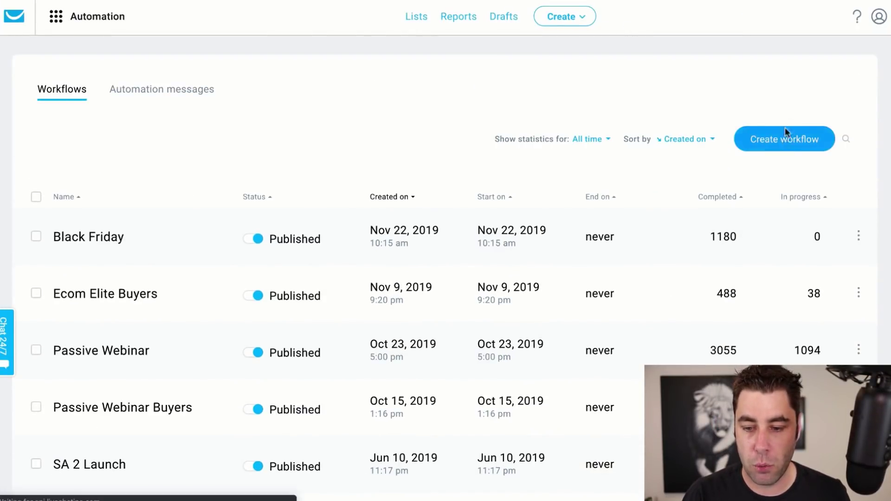
scroll(494, 169, down, 9)
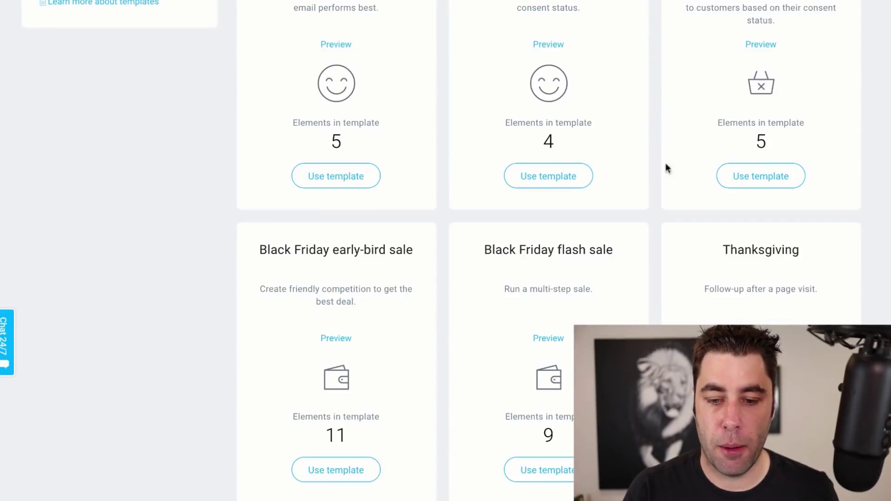
scroll(667, 167, up, 8)
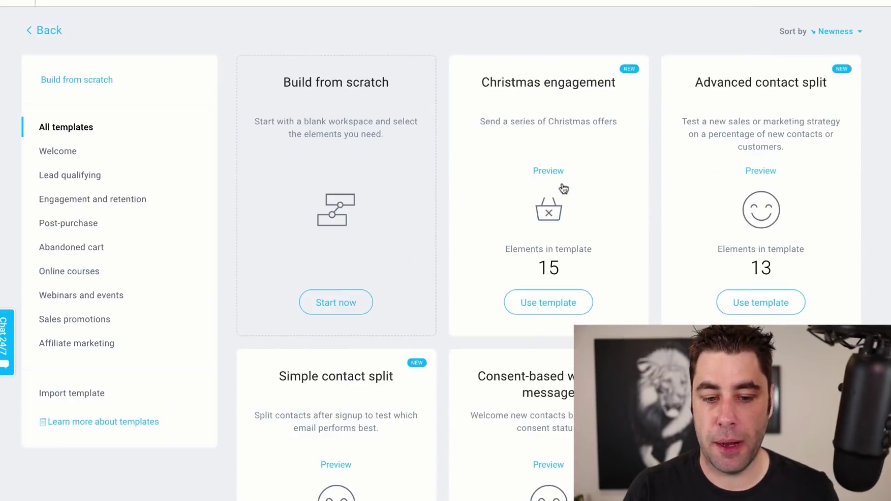
click(343, 300)
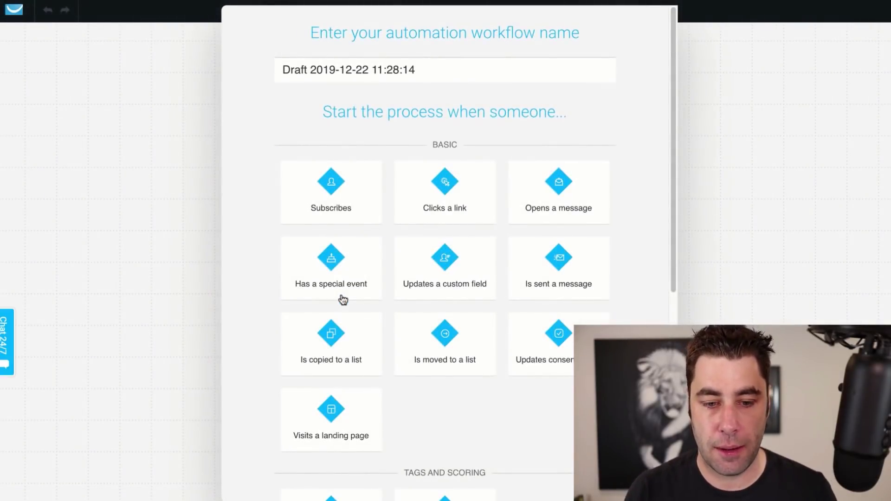
Name the new workflow "Youtubetest1" and make it start when someone subscribes
triple_click(281, 60)
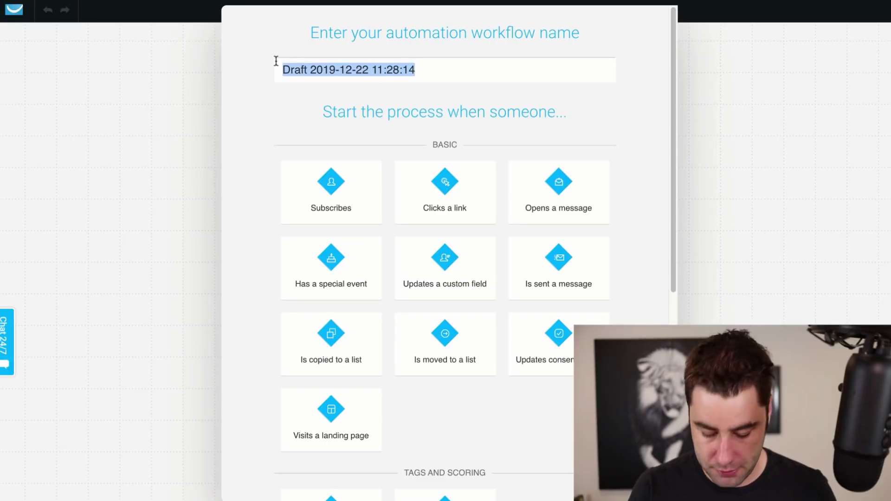
text(Youtubetest1)
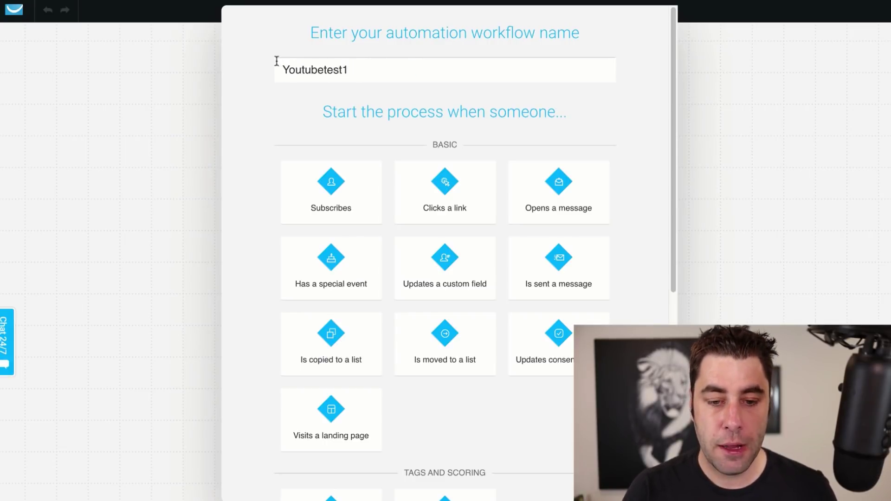
click(339, 188)
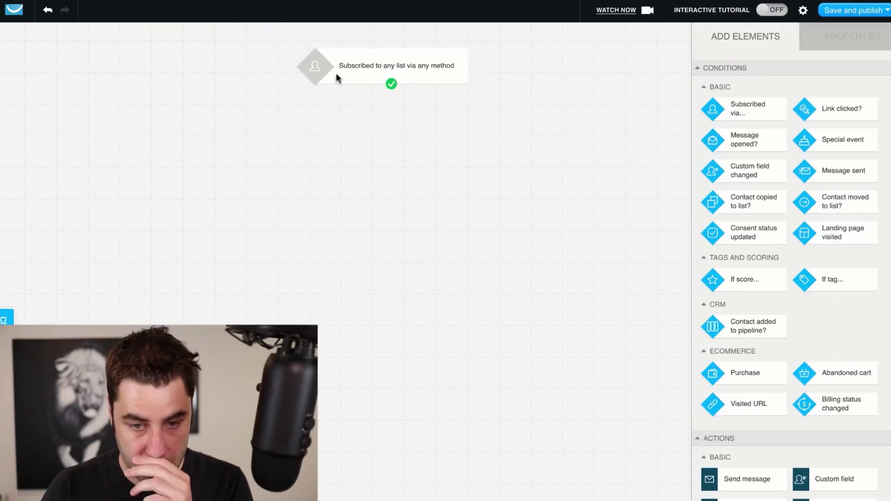
Shift the subscription condition slightly and restrict it to the specific list "youtubetestfrank"
drag(336, 78, 397, 79)
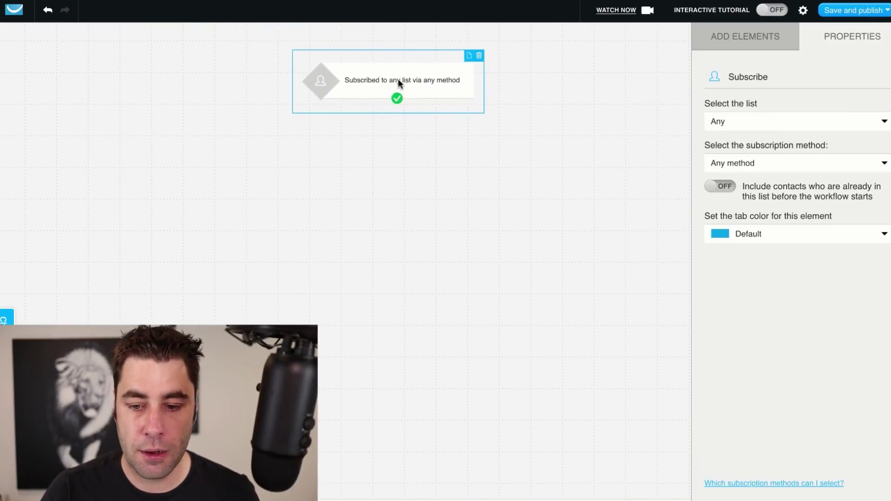
click(745, 117)
click(737, 157)
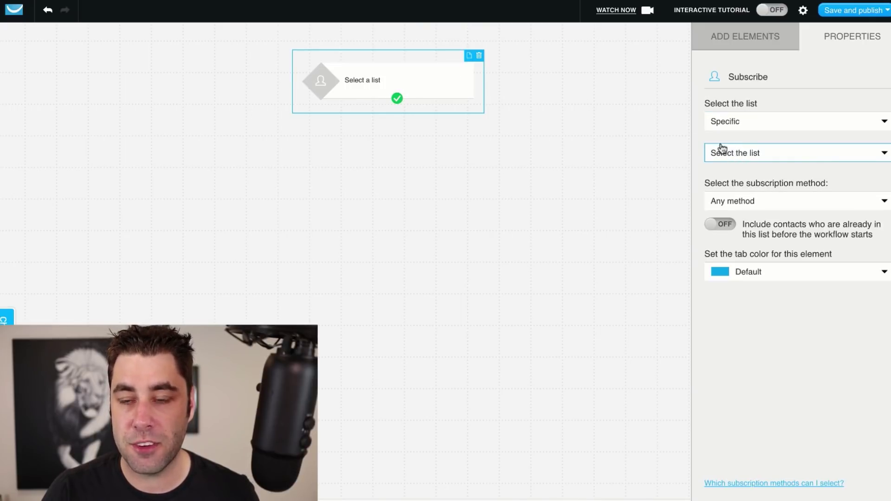
click(751, 153)
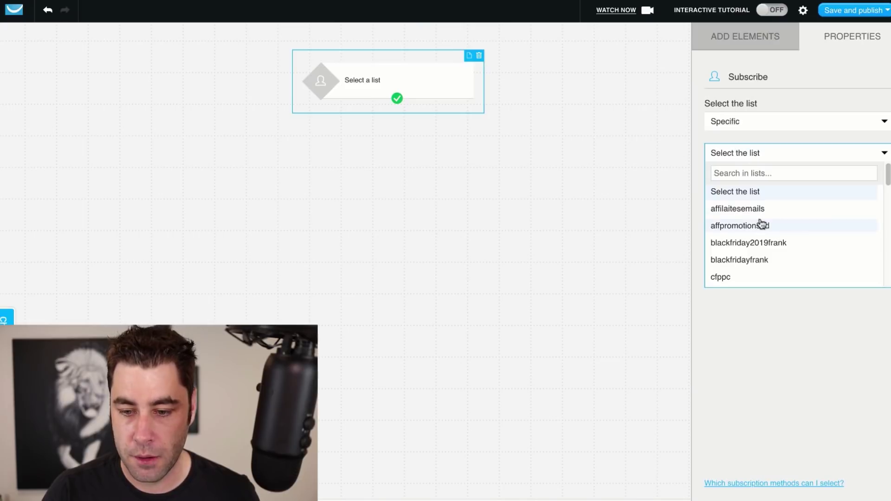
scroll(764, 218, down, 10)
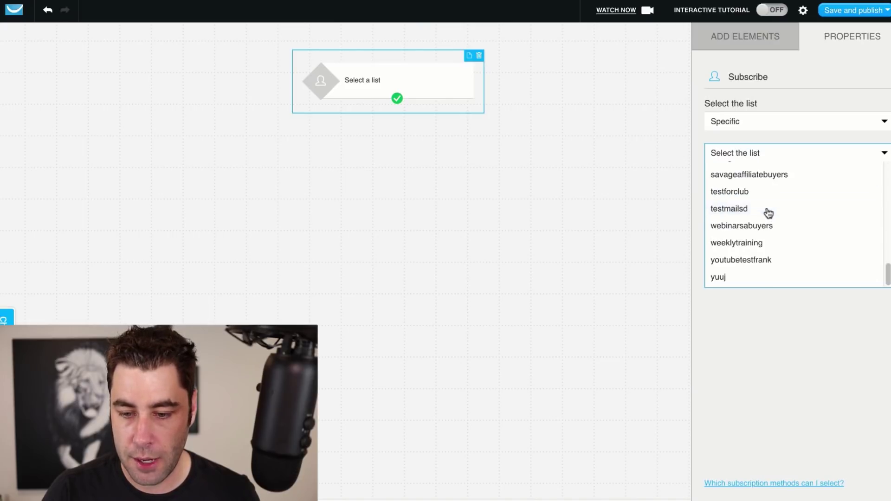
click(753, 262)
click(567, 89)
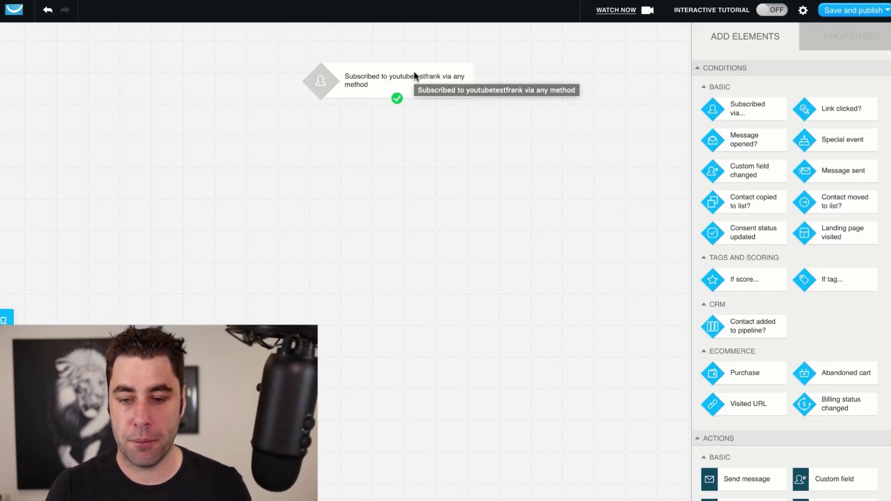
Add a Send message action below the subscription condition and connect the condition's positive output to it
scroll(738, 372, down, 1)
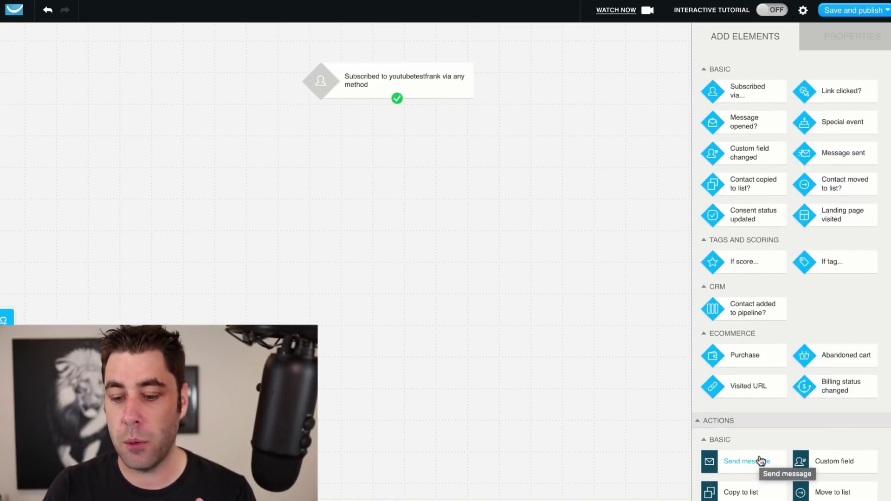
drag(760, 461, 384, 149)
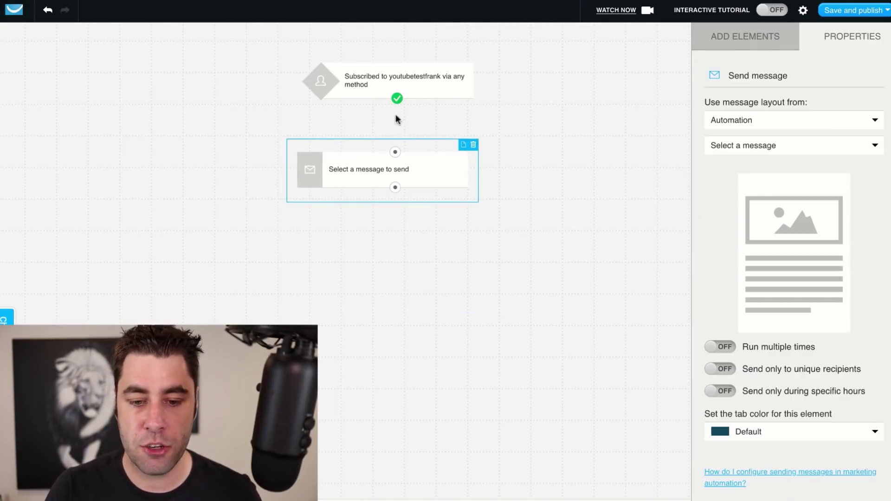
drag(397, 98, 396, 152)
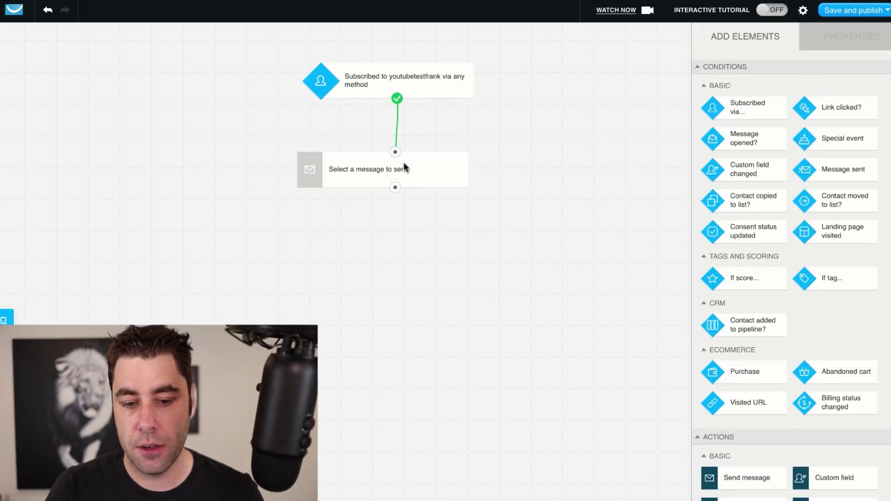
Set the Send message action to use the draft message "Intro Email 1 (youtubetestfrank)" and save and publish the workflow
click(404, 168)
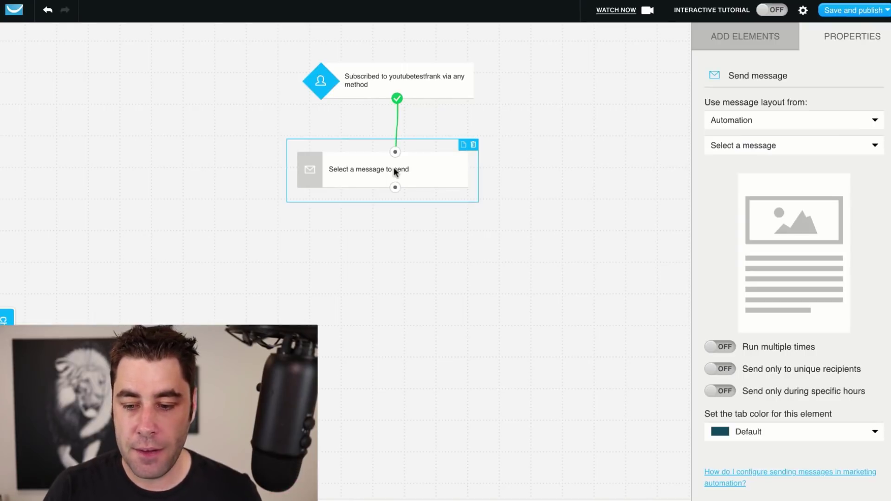
click(758, 120)
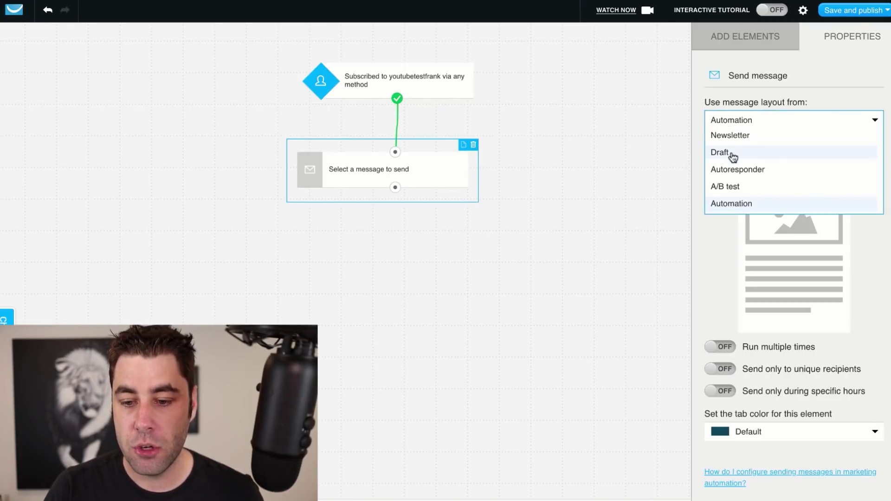
click(732, 155)
click(733, 148)
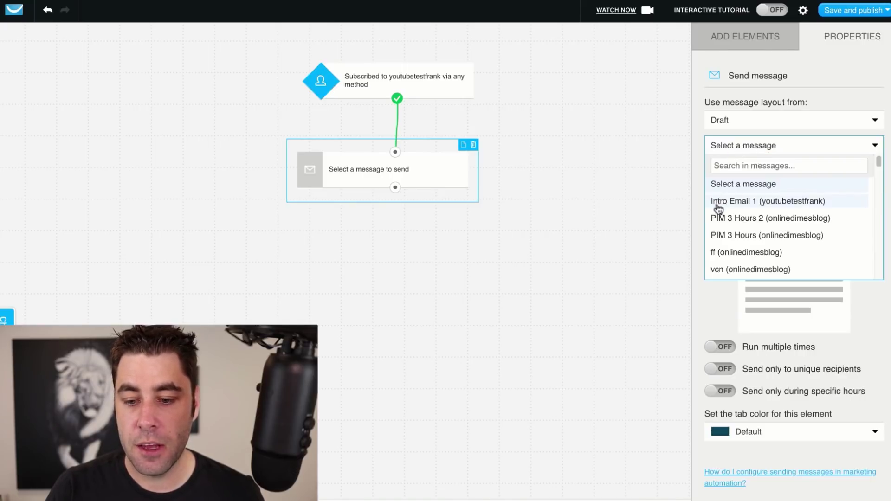
click(755, 203)
click(552, 427)
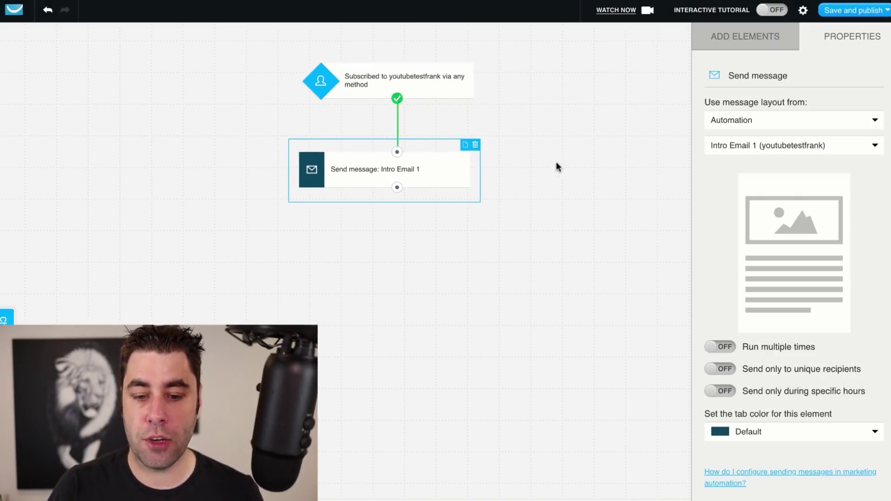
click(877, 10)
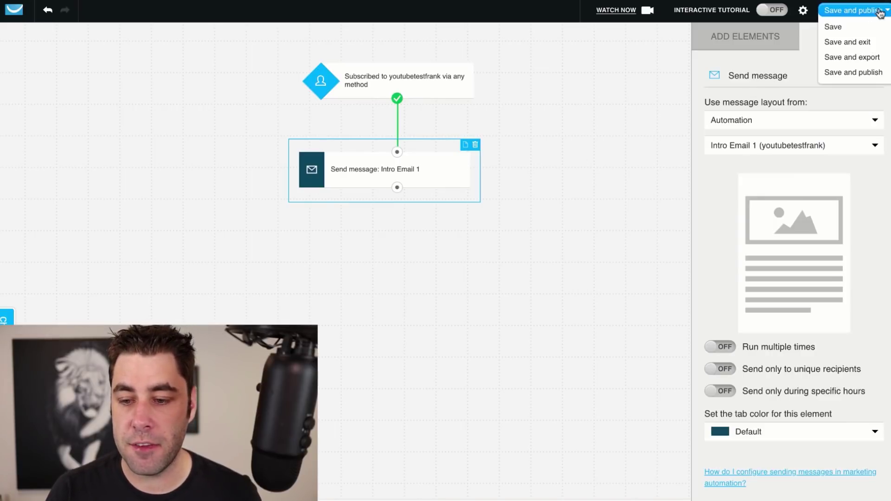
click(859, 73)
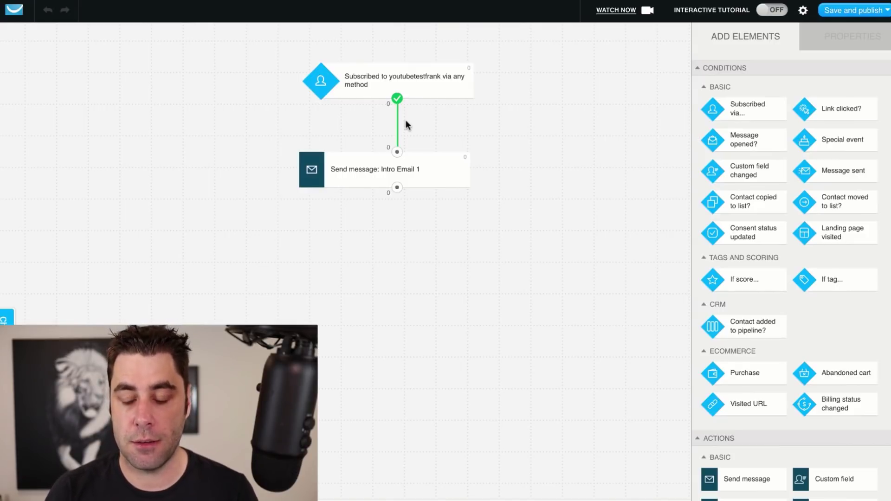
Shift the Intro Email 1 action slightly, add a Wait action below it and connect the message's output to the wait
drag(426, 172, 425, 170)
click(624, 136)
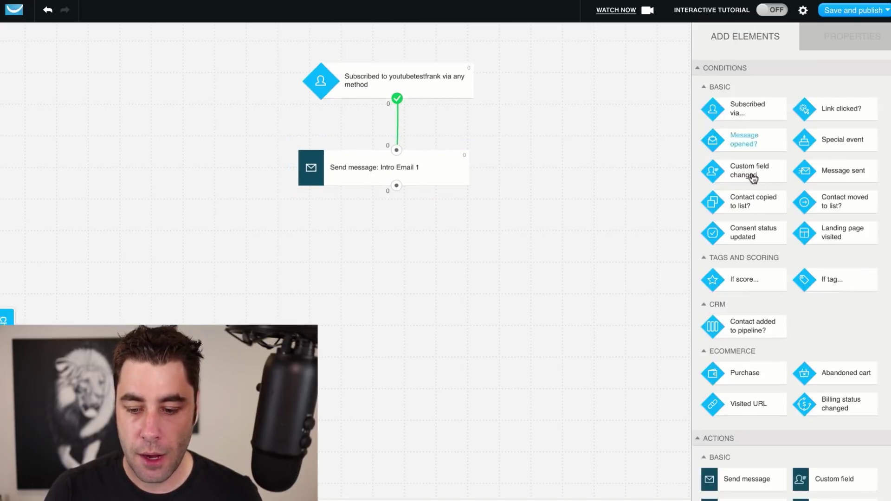
scroll(747, 232, down, 4)
drag(756, 308, 399, 244)
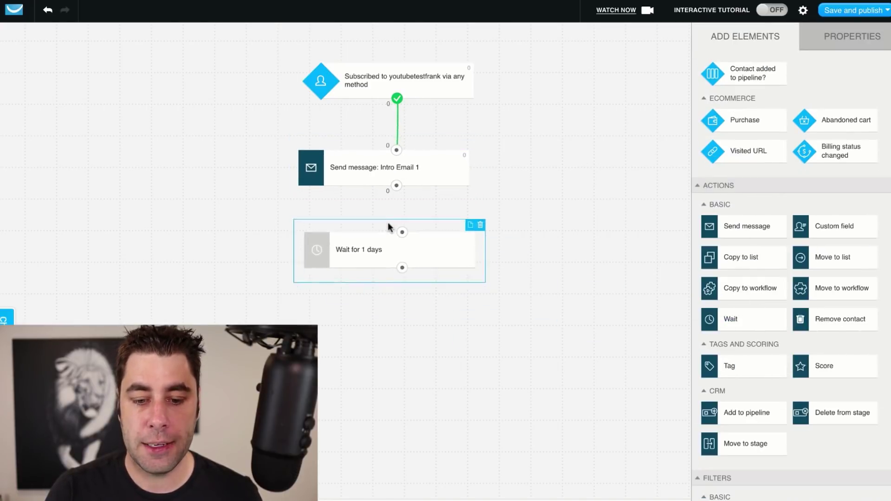
click(426, 240)
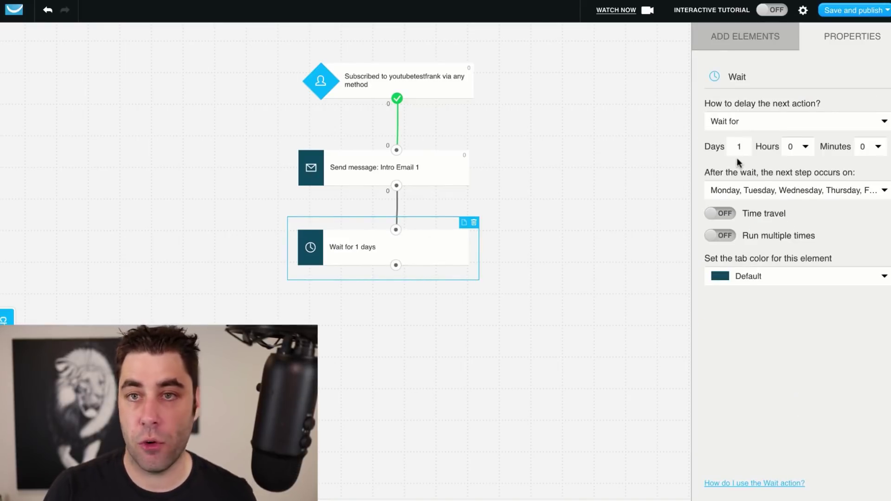
click(589, 175)
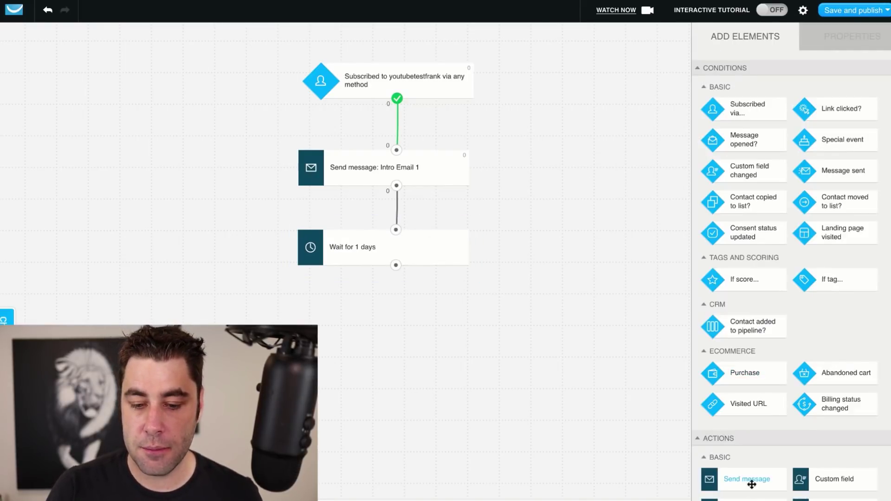
Add a second Send message action below the Wait action and connect the wait's output to it
drag(747, 480, 386, 307)
drag(397, 274, 395, 315)
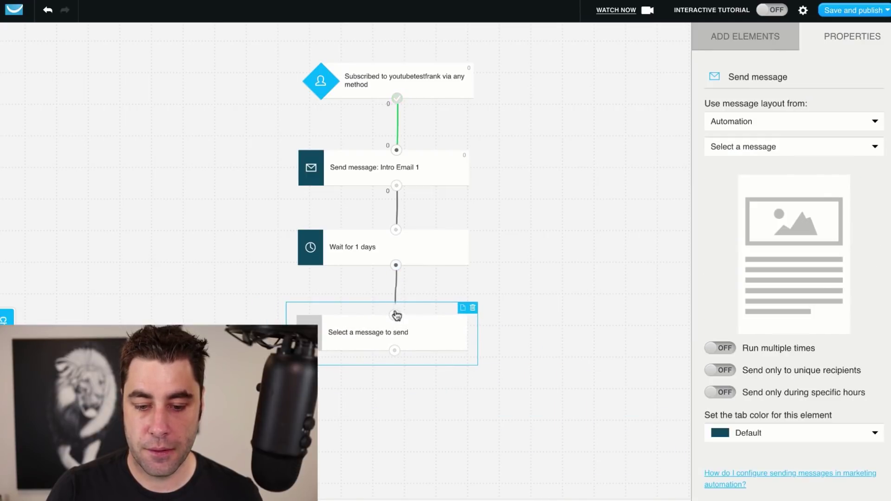
click(516, 245)
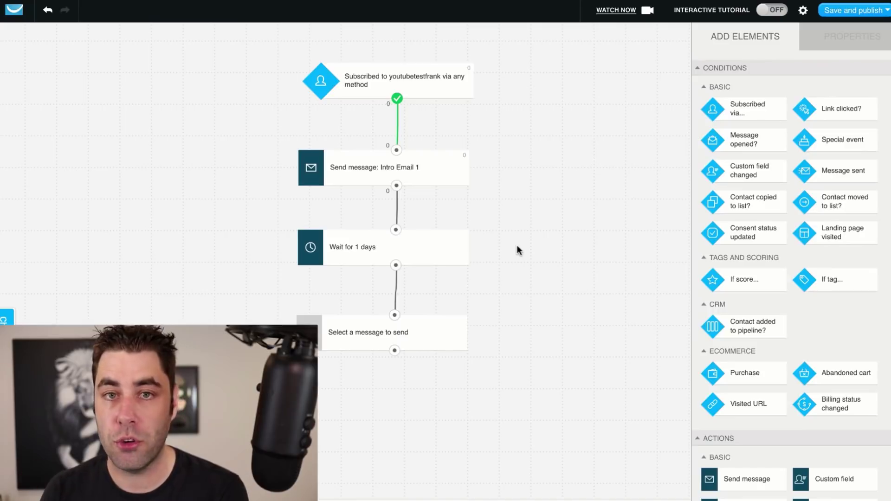
Set the second Send message action to send the automation message "Intro Email 1 (youtubetestfrank)"
click(423, 333)
click(761, 124)
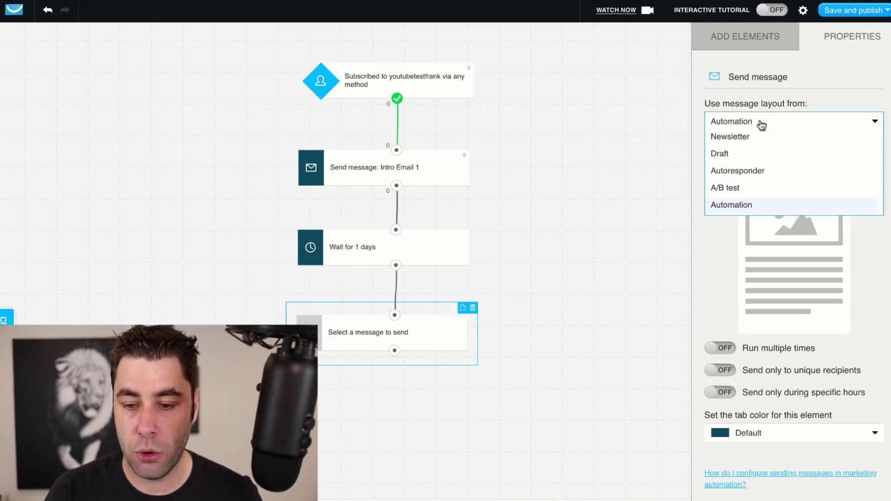
click(727, 209)
click(732, 147)
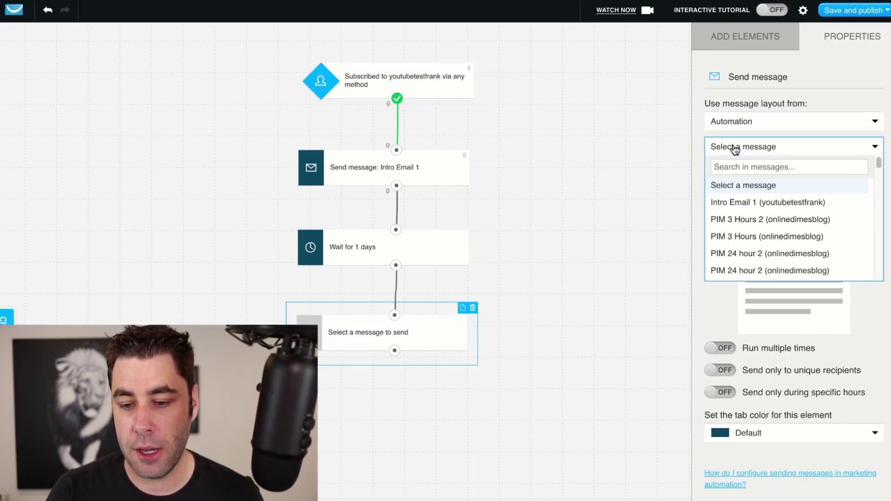
click(724, 203)
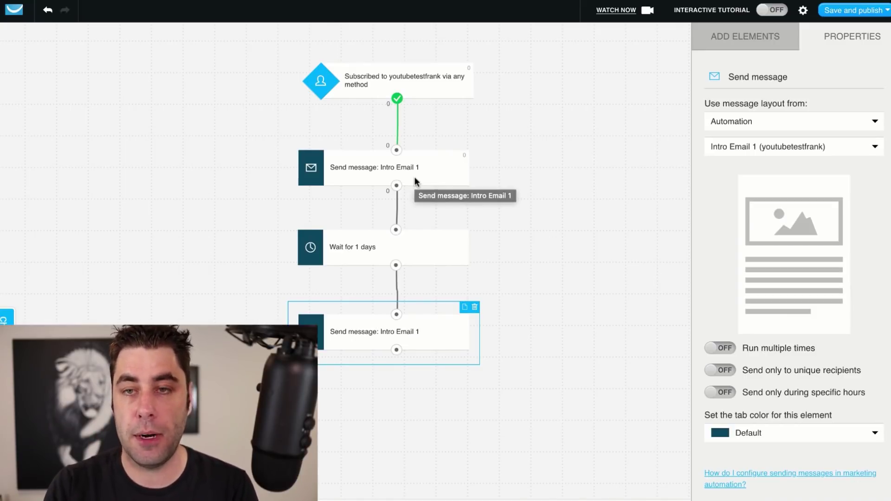
Look through the other available workflow elements and save the finished workflow
click(745, 37)
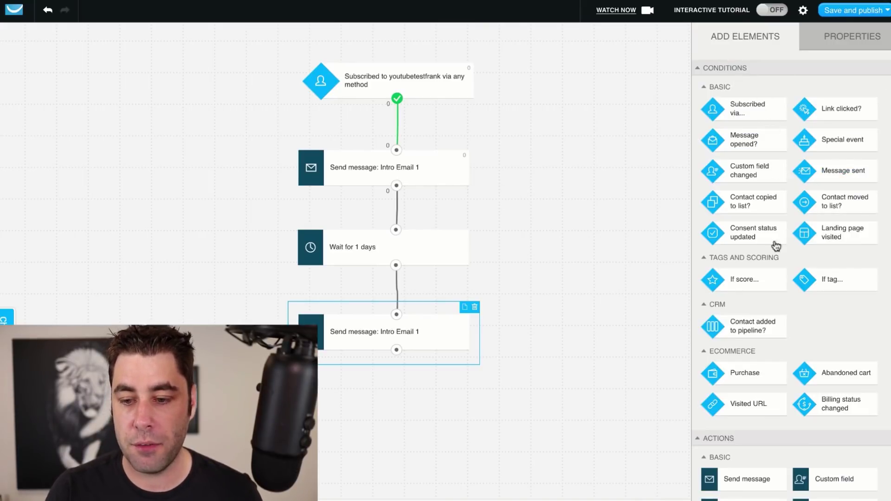
scroll(770, 227, down, 8)
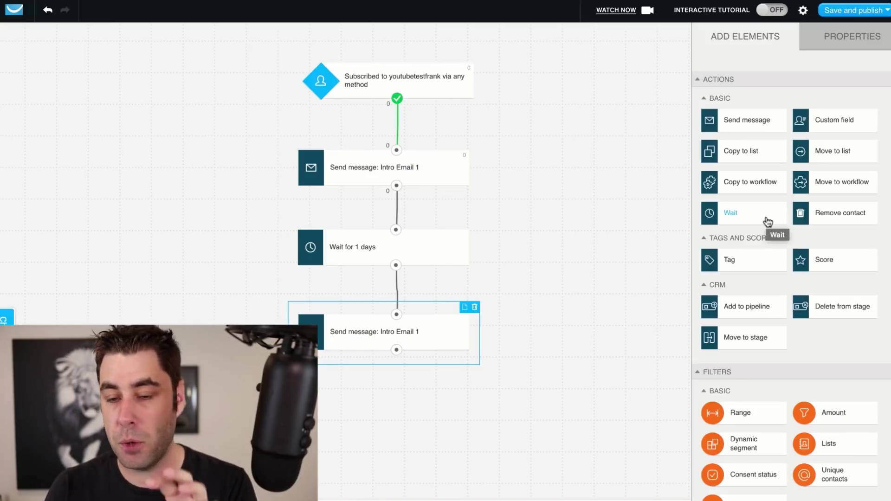
scroll(770, 222, up, 5)
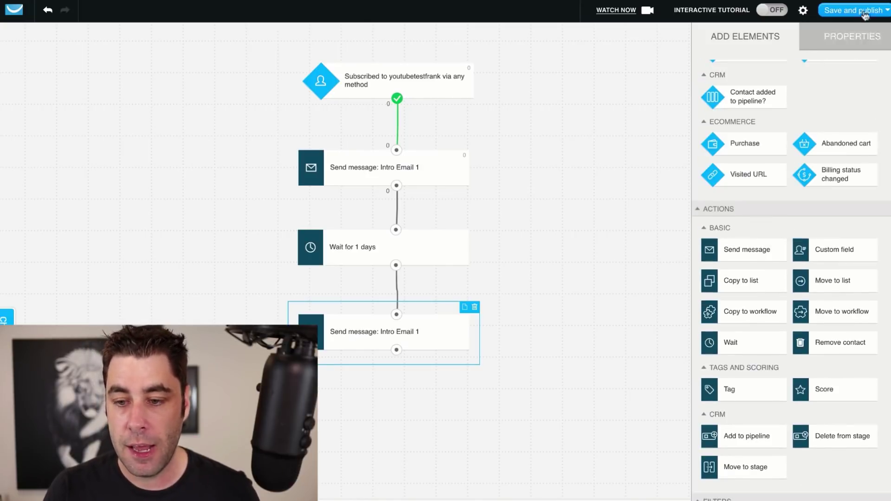
mouse_move(885, 13)
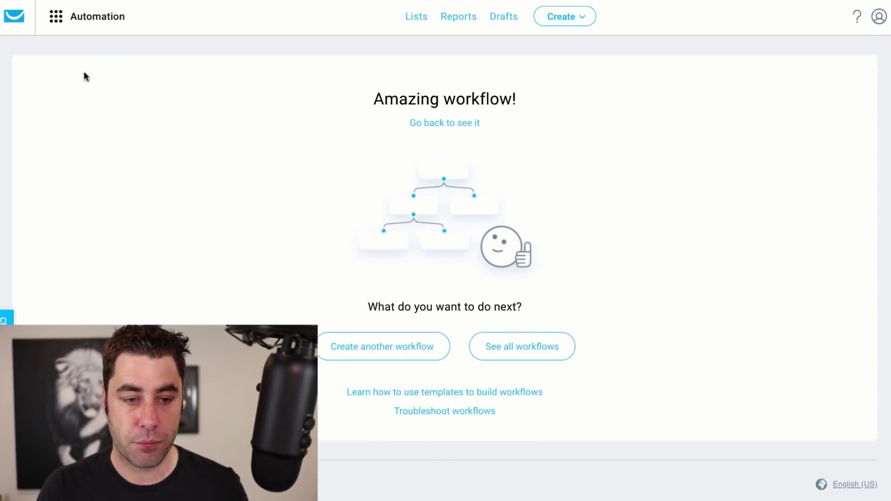
View the Forms and surveys section, and switch to the Landing pages overview
click(55, 19)
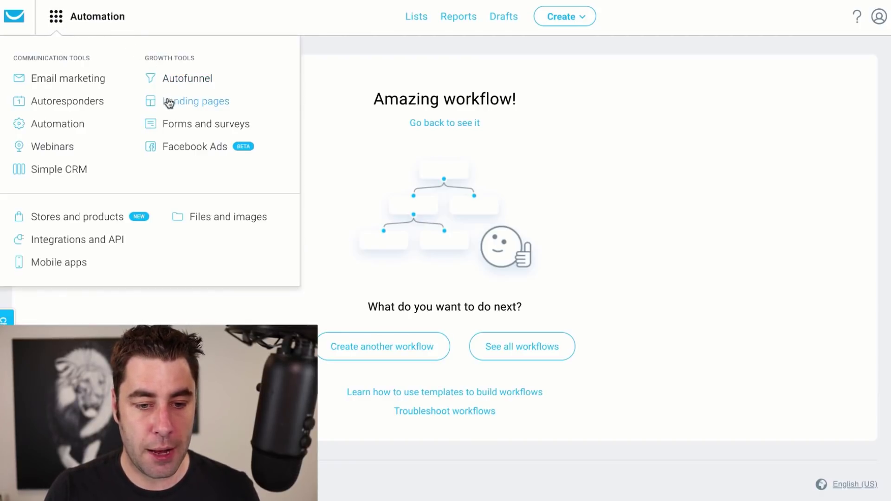
click(168, 125)
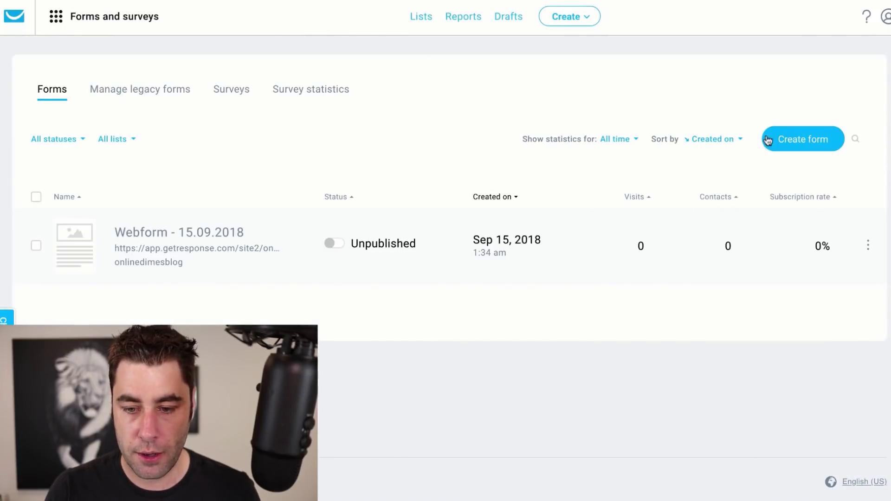
click(58, 18)
click(213, 106)
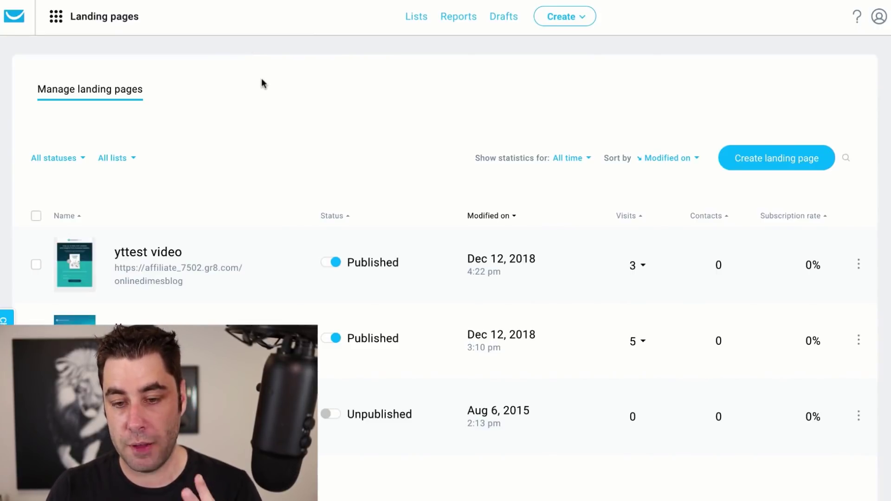
Start a new landing page and look through the Sign-up and registration templates
click(777, 160)
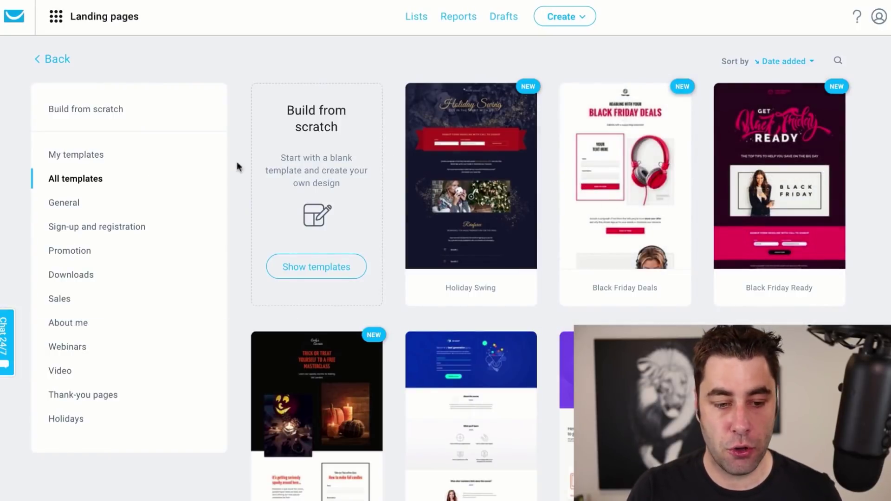
click(78, 228)
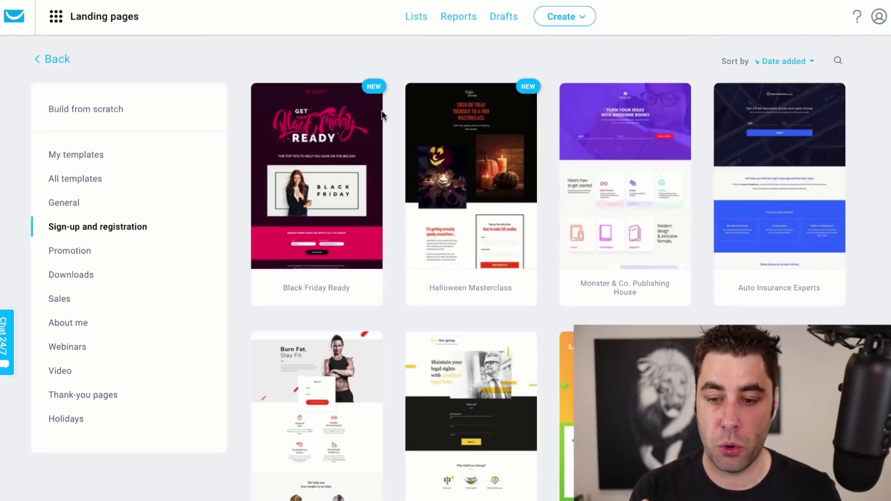
scroll(470, 186, down, 3)
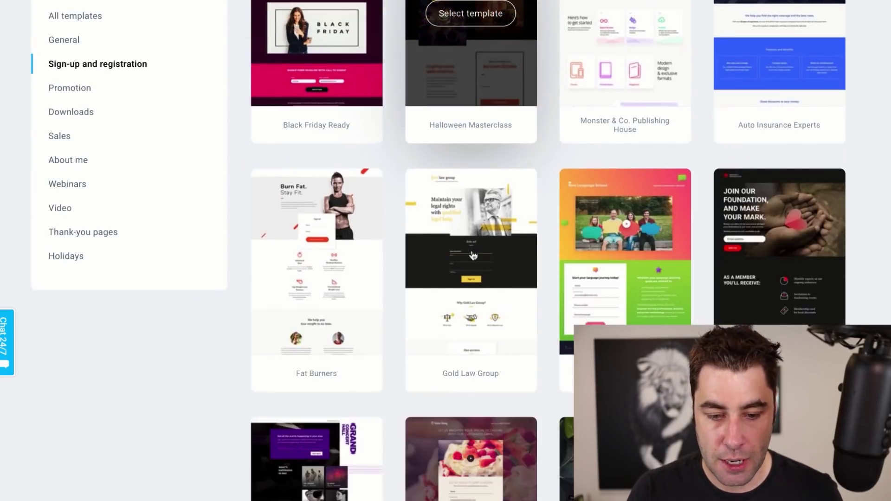
scroll(470, 250, down, 8)
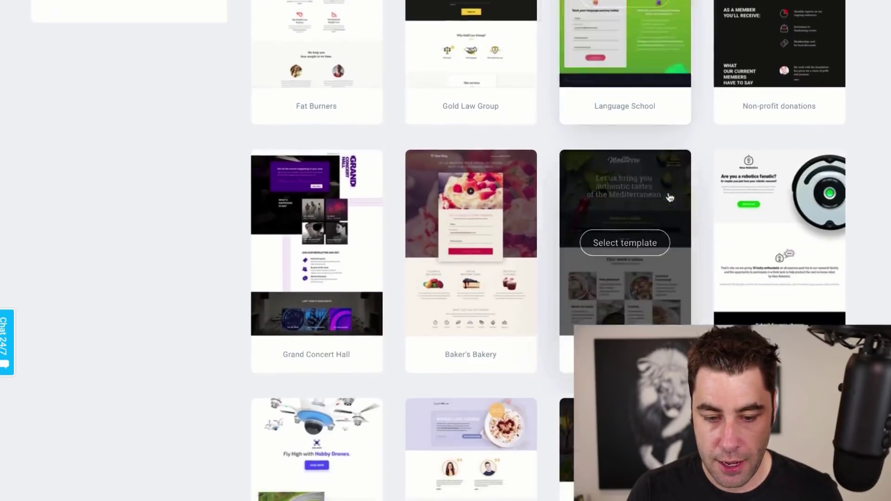
scroll(669, 198, down, 7)
scroll(670, 198, down, 3)
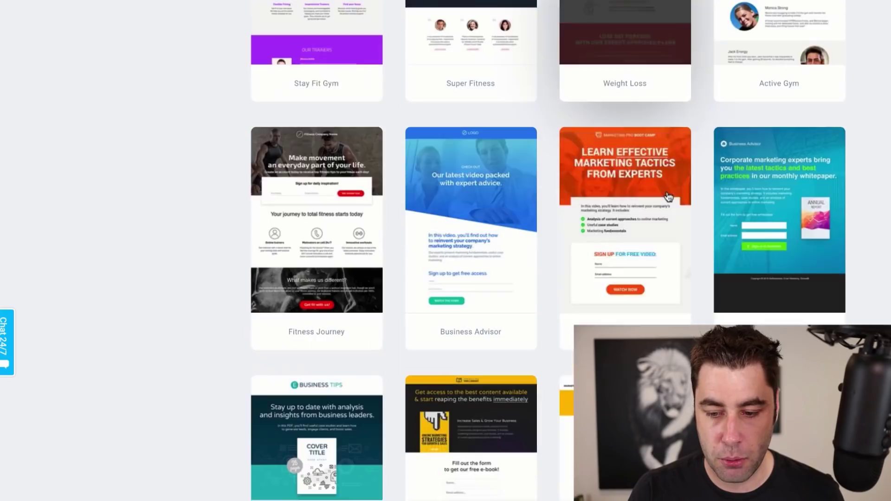
scroll(233, 198, up, 20)
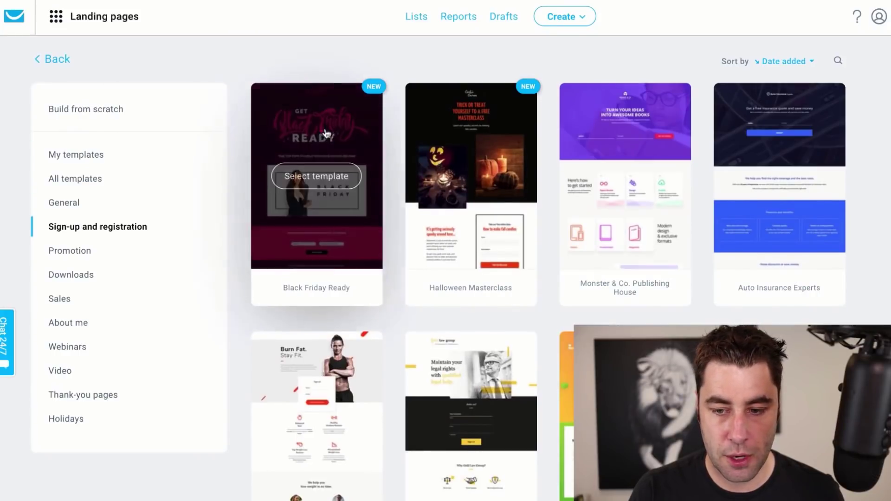
scroll(327, 133, down, 10)
scroll(326, 133, down, 7)
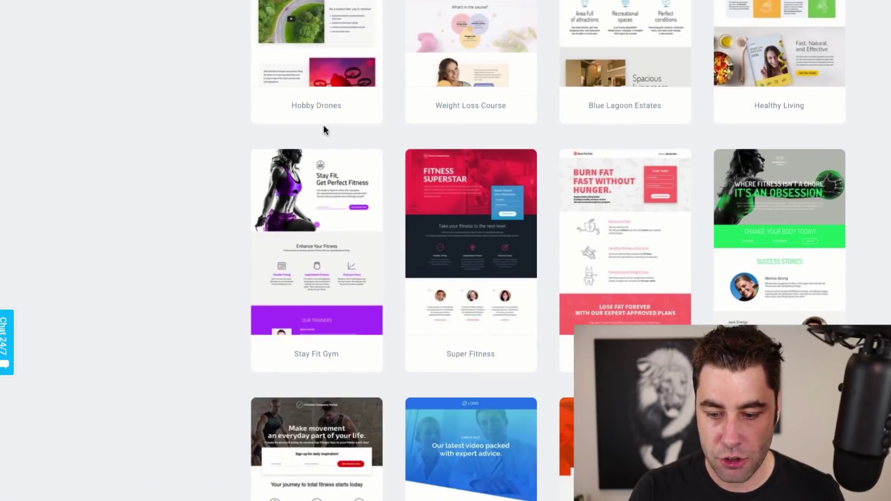
scroll(324, 124, down, 13)
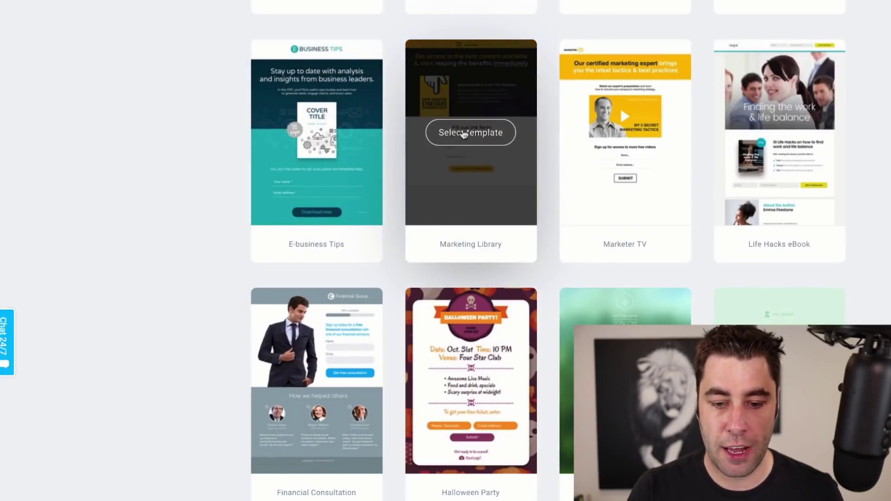
Choose the Marketing Library template, name the landing page "Collect Leads Youtube" and continue to the next stage
click(460, 134)
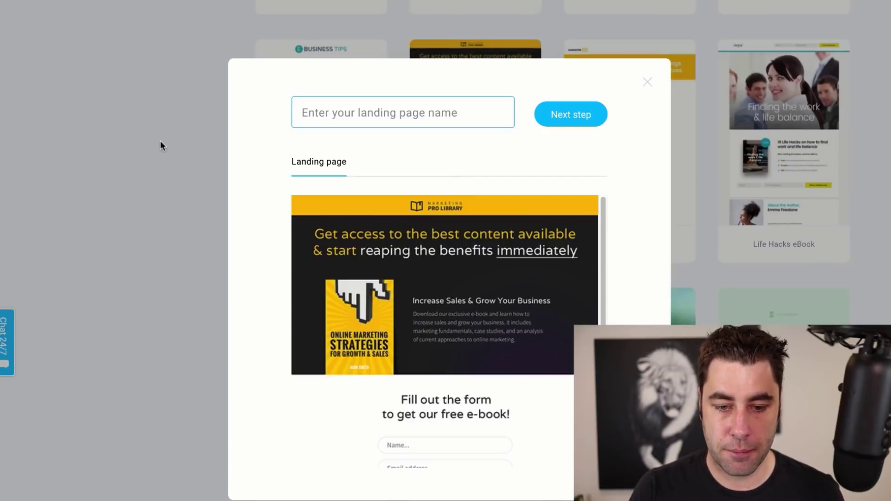
click(404, 106)
text(Co)
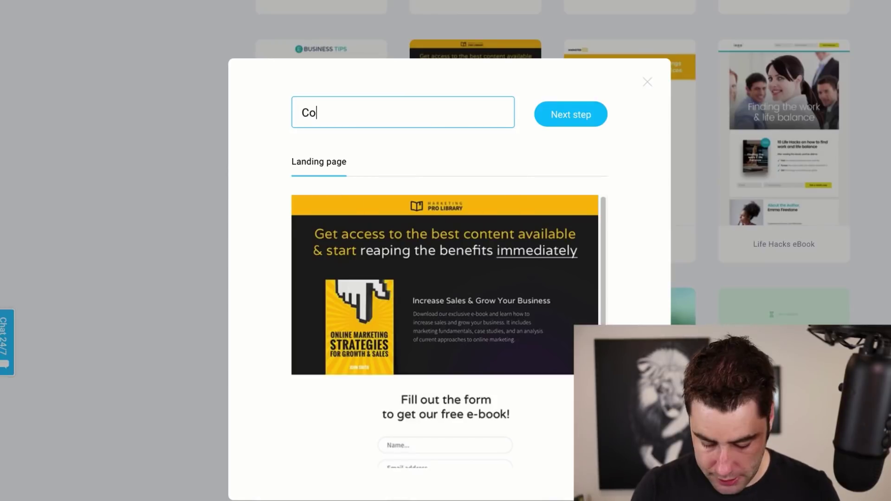
text(lect Leads )
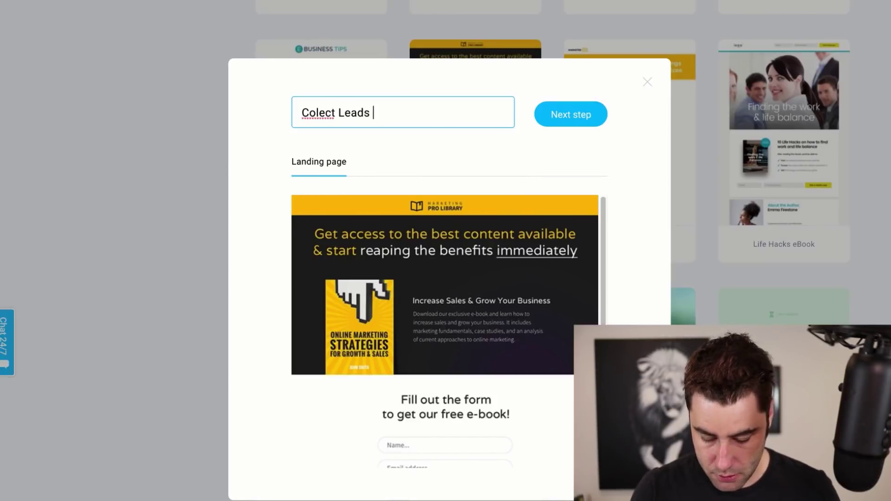
text(Youtube)
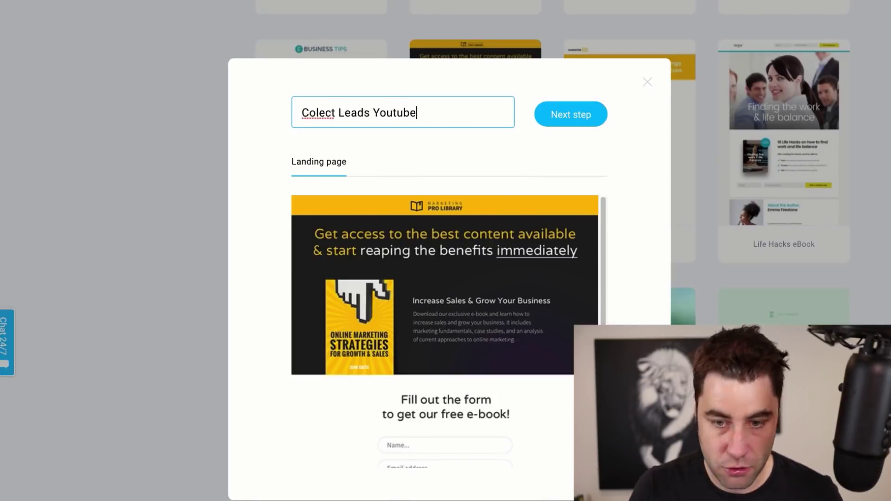
click(316, 116)
text(l)
click(585, 109)
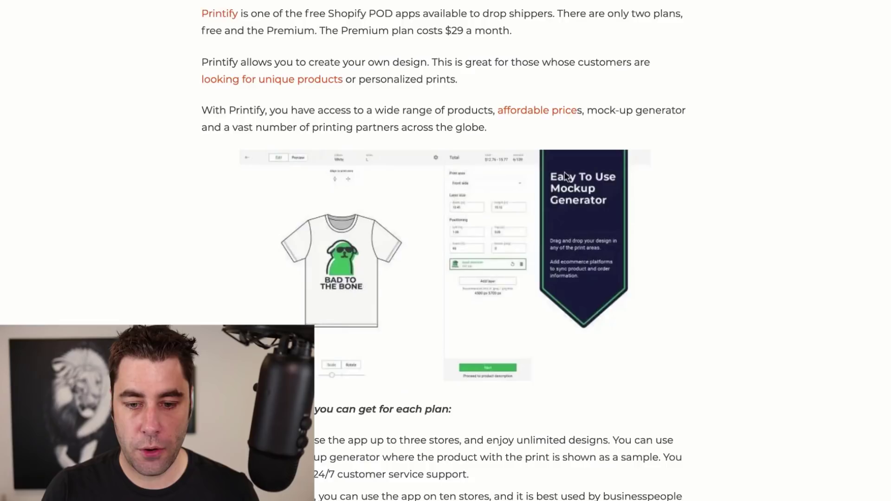
Scroll through the print-on-demand blog article to its end and examine the free book sign-up popup and its email field
scroll(564, 175, down, 15)
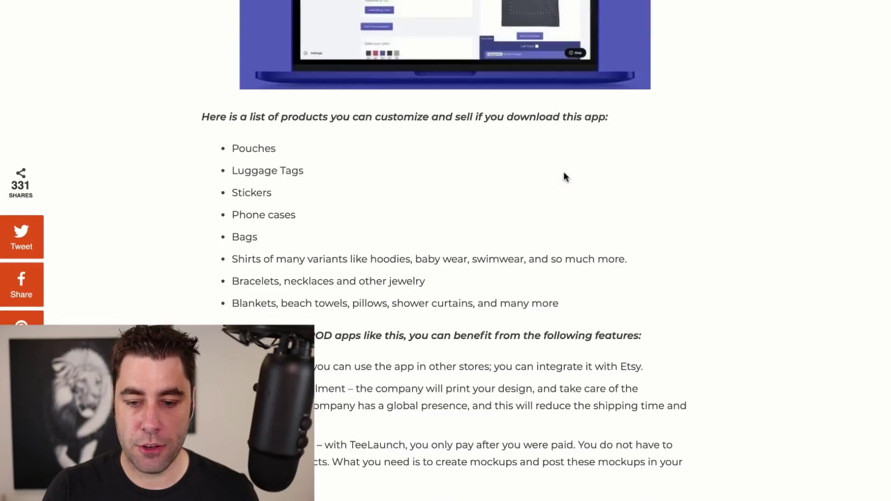
scroll(564, 175, down, 10)
scroll(562, 170, down, 10)
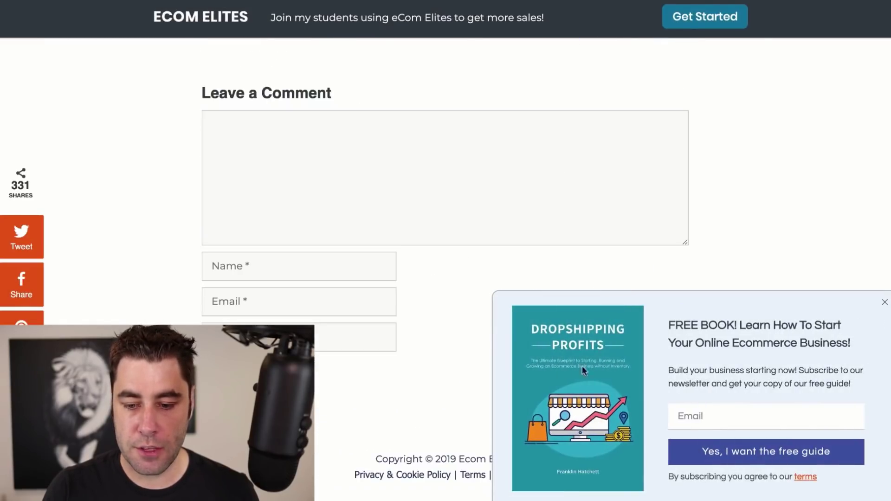
click(704, 424)
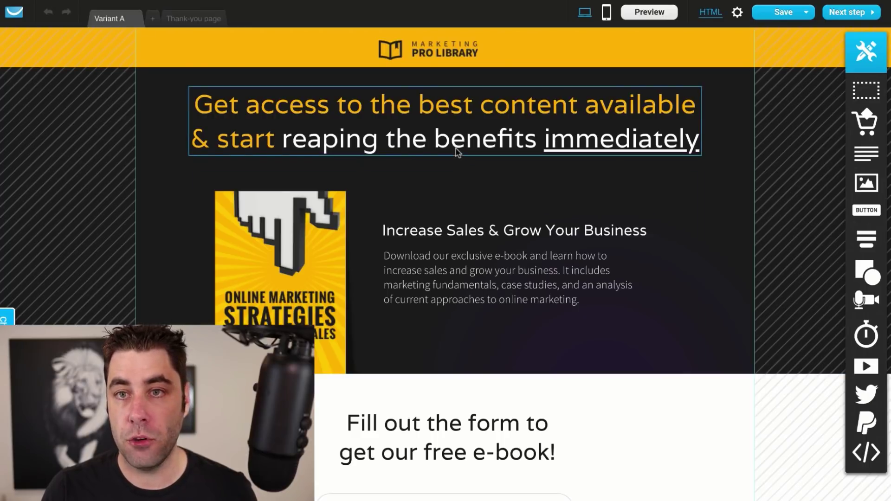
Insert "in 2020" after "available" in the landing page's main headline
scroll(456, 154, down, 10)
scroll(454, 153, up, 5)
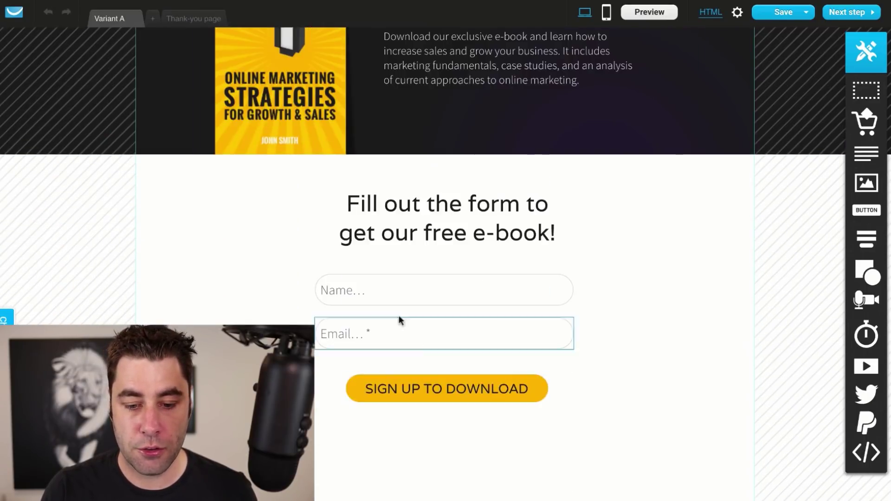
scroll(436, 267, up, 5)
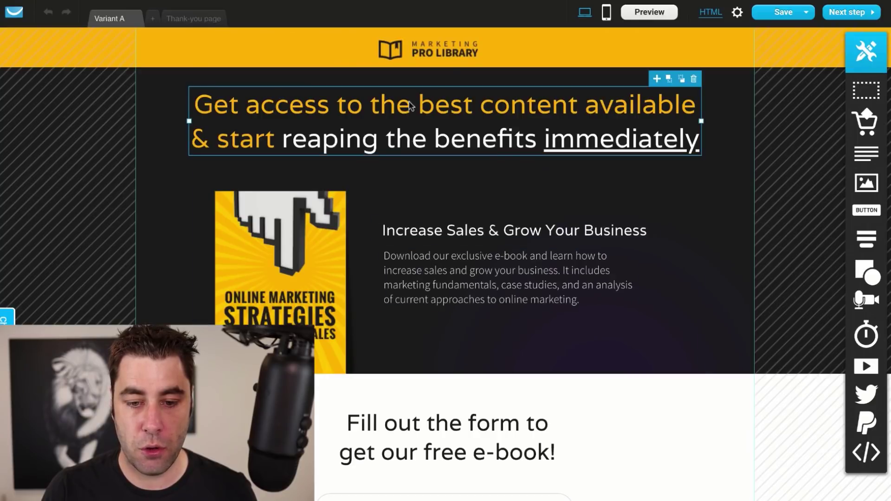
double_click(403, 110)
click(453, 100)
drag(463, 103, 436, 103)
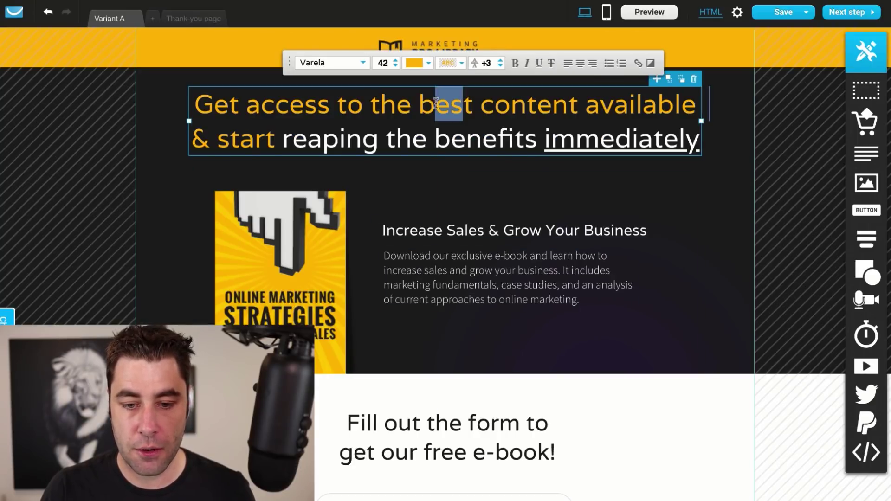
click(449, 103)
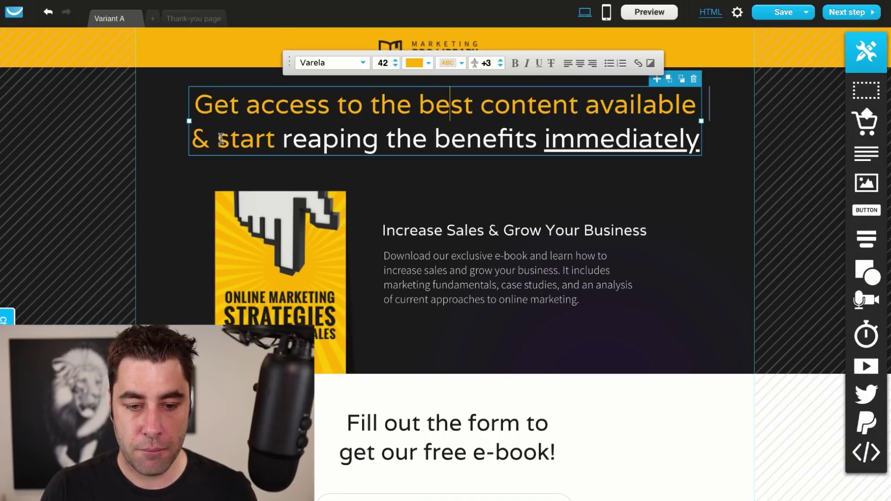
click(697, 104)
text(i )
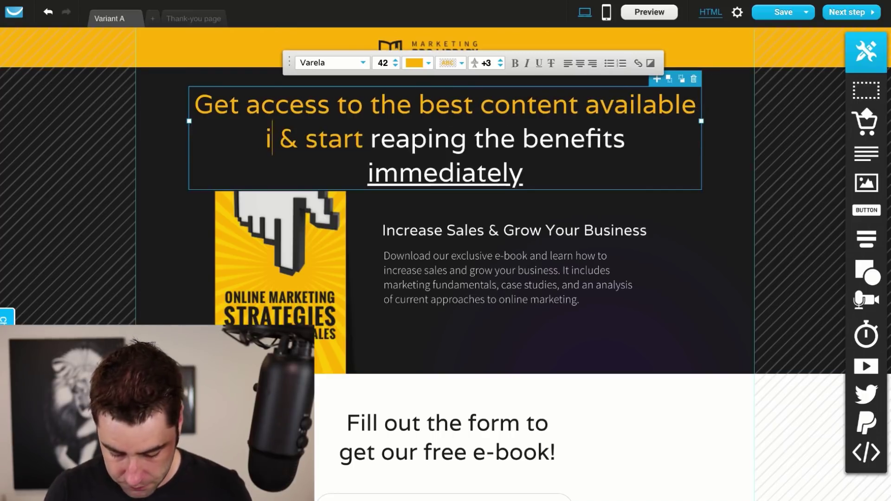
text(n 2020)
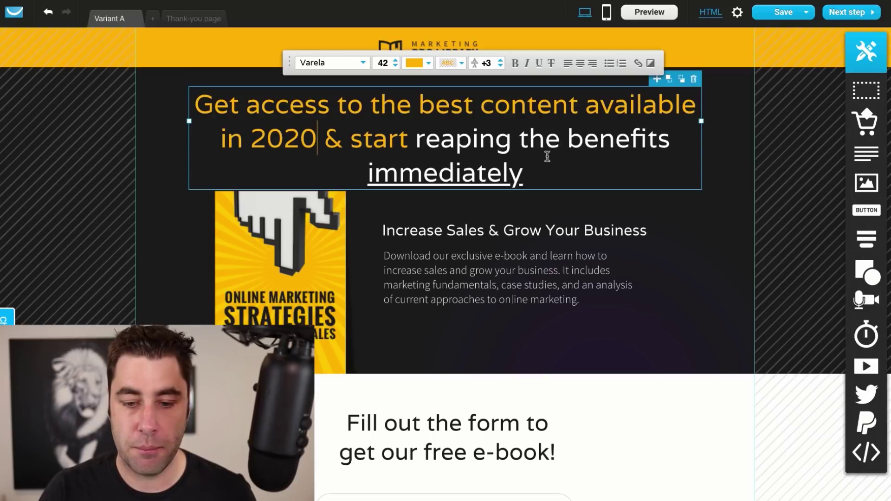
click(486, 272)
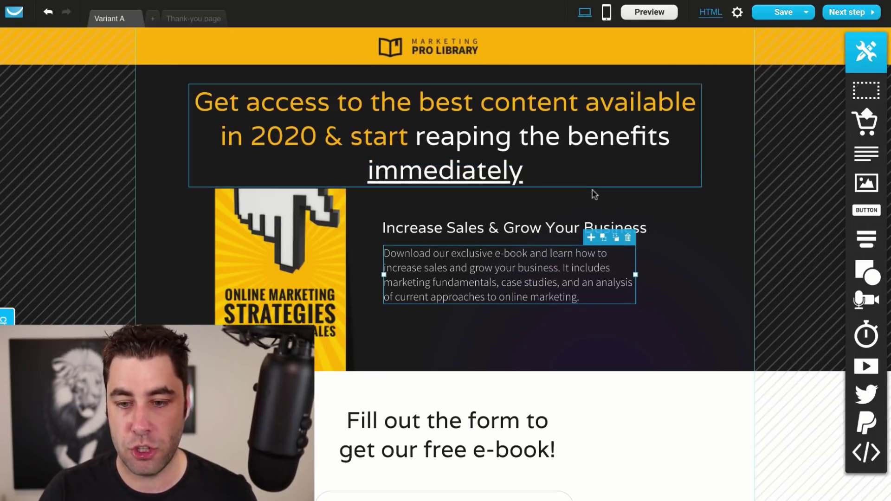
Examine the landing page's editable elements, including the Name field, the sign-up button and the header logo
scroll(493, 177, down, 5)
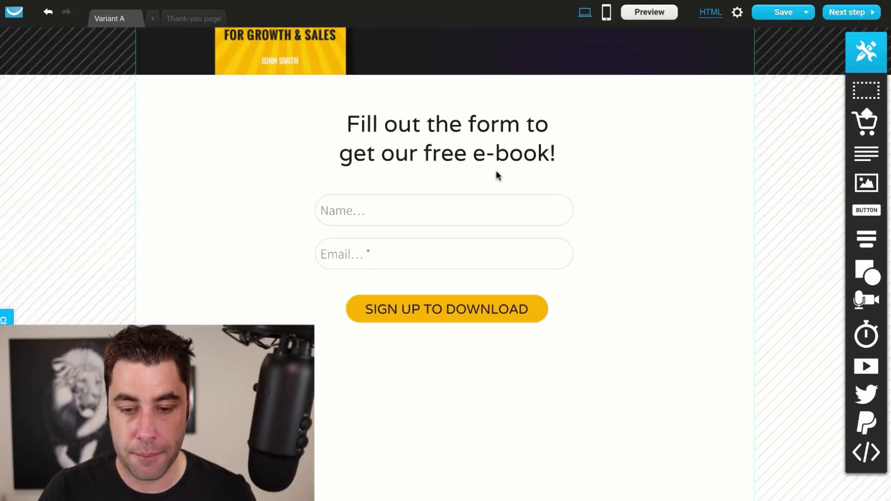
click(362, 214)
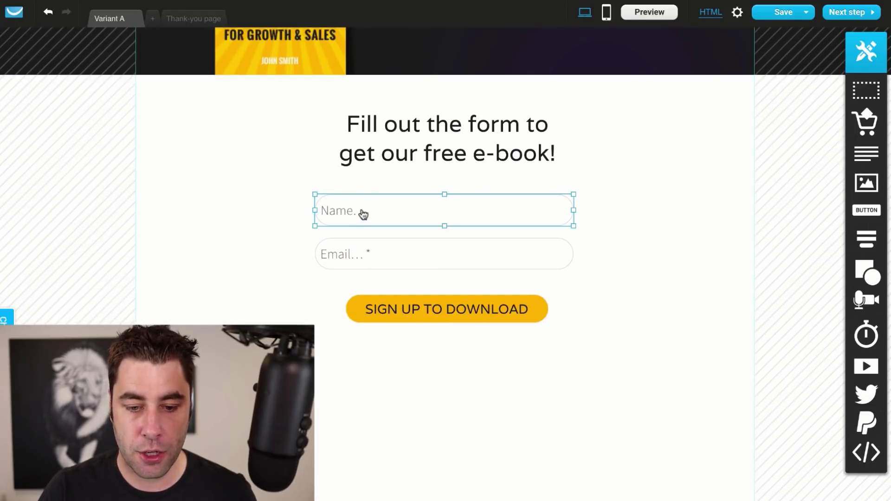
click(464, 309)
scroll(464, 186, up, 5)
click(468, 49)
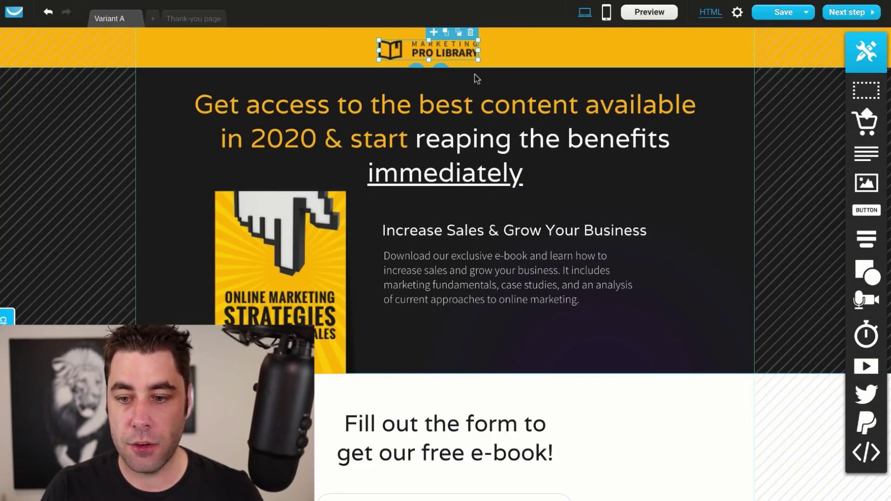
scroll(464, 116, down, 5)
scroll(511, 111, down, 3)
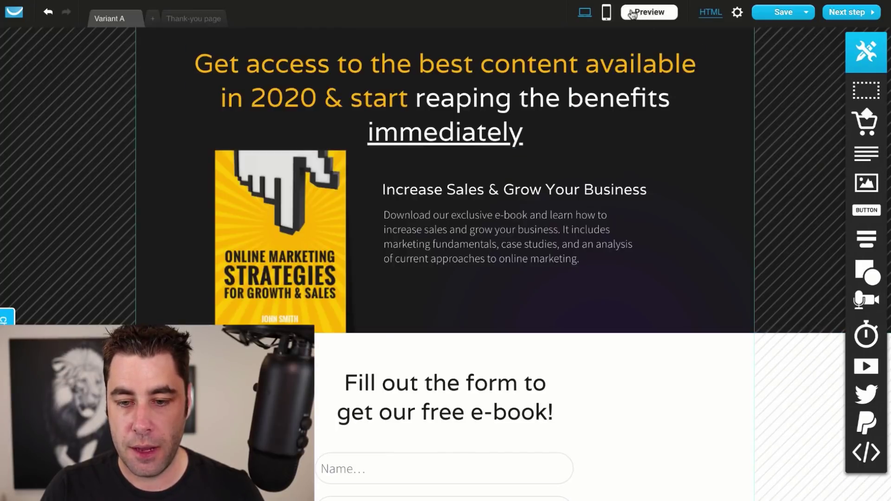
Check the landing page's mobile layout and return to the desktop layout
click(606, 13)
scroll(515, 145, down, 3)
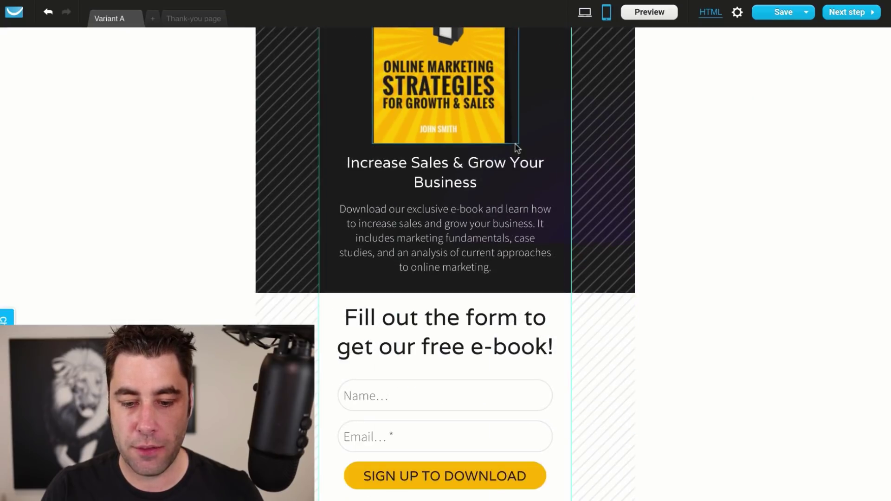
scroll(517, 148, up, 3)
click(586, 13)
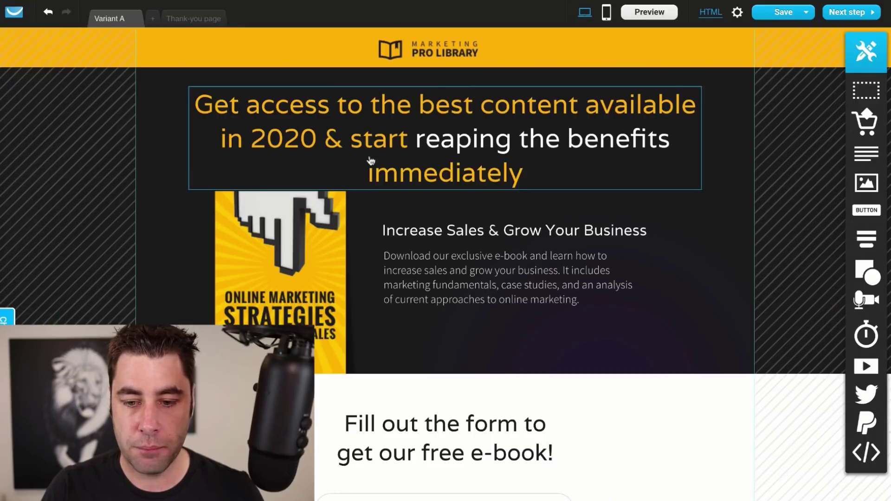
Switch to the thank-you page and insert the test letters "bnn" inside the word "Thank" in its heading
click(171, 18)
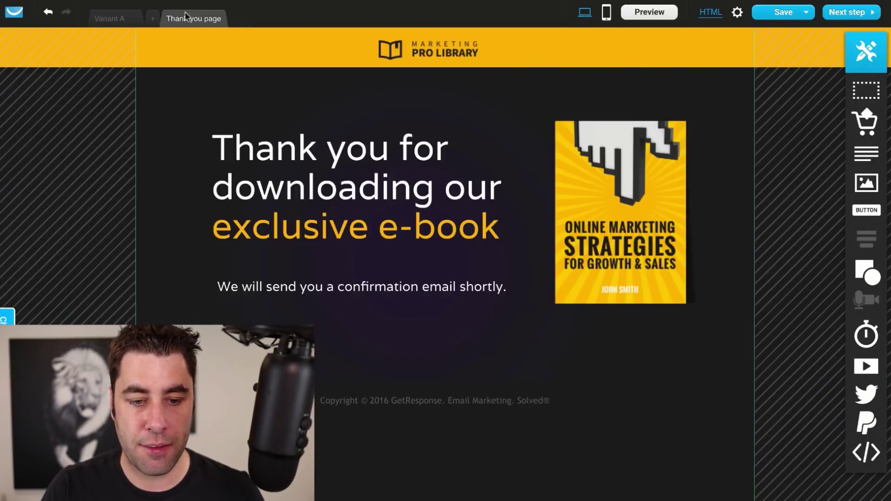
click(297, 157)
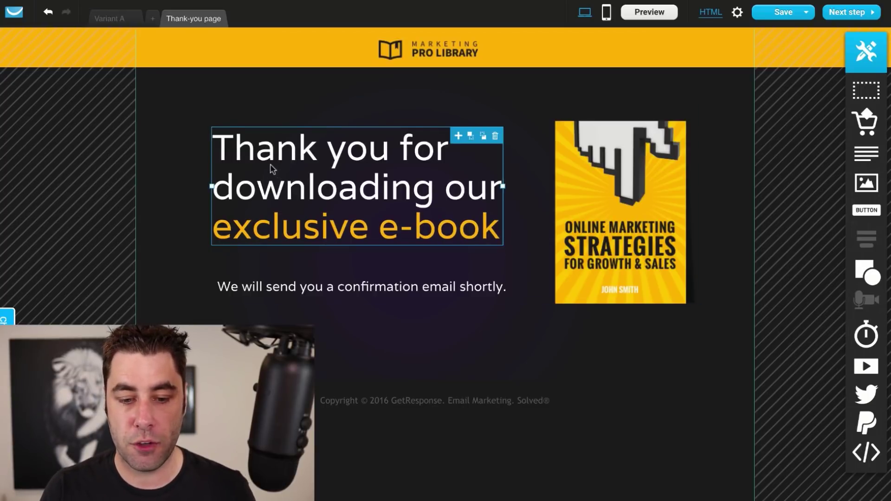
click(277, 147)
click(276, 147)
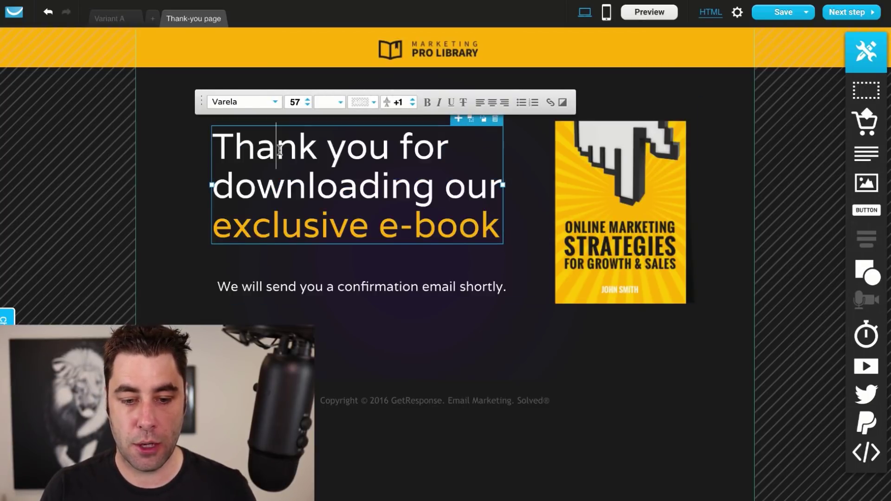
text(bnn)
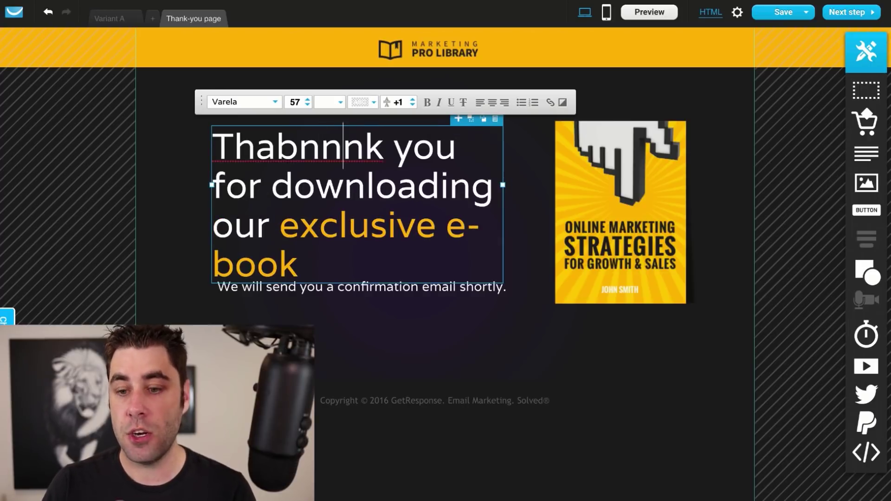
scroll(755, 205, down, 1)
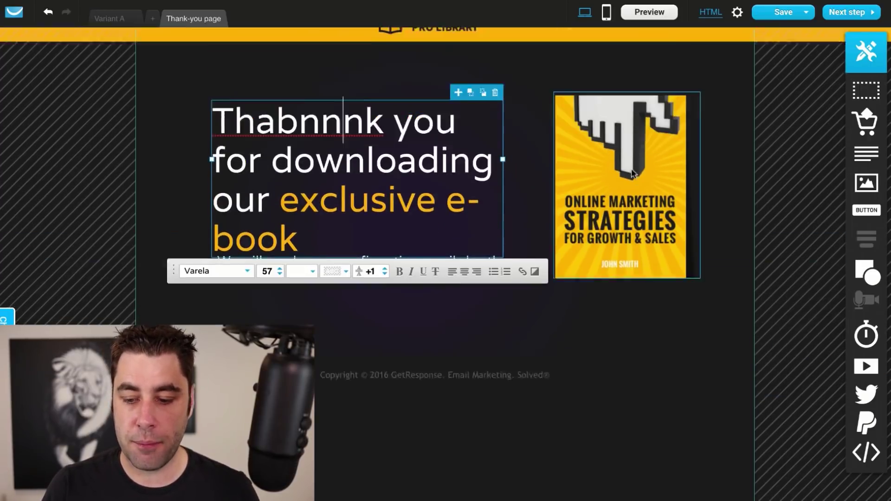
scroll(376, 276, up, 1)
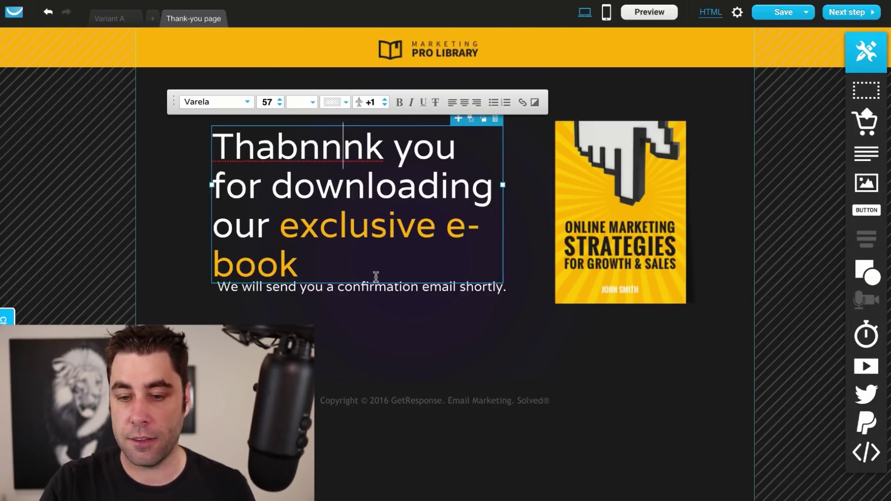
Continue to the landing page settings and choose "youtubetestfrank" as the subscription list
click(849, 17)
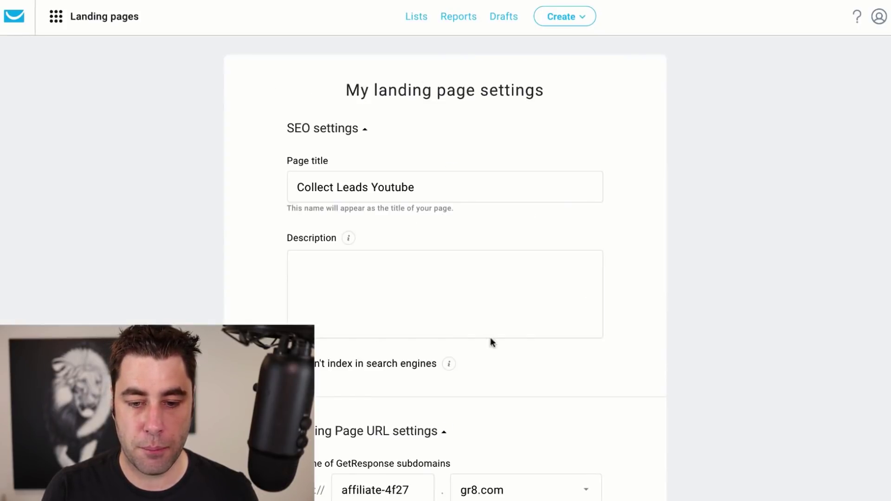
scroll(413, 111, down, 6)
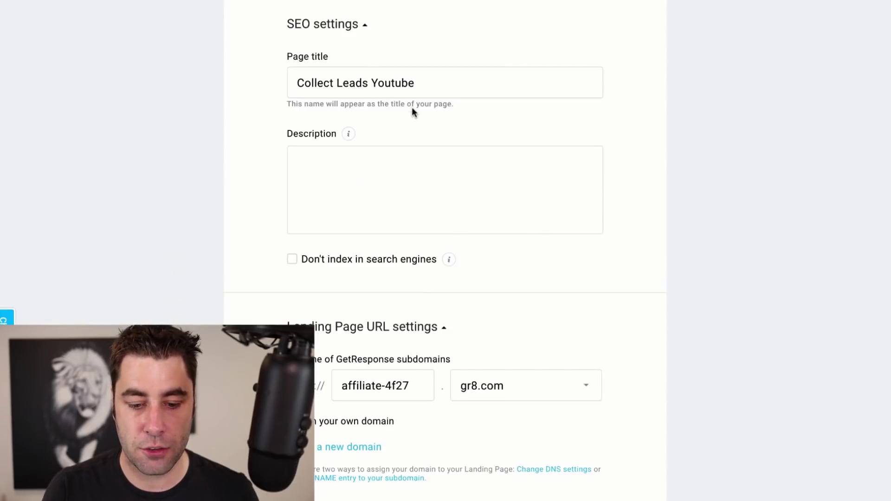
scroll(413, 112, down, 6)
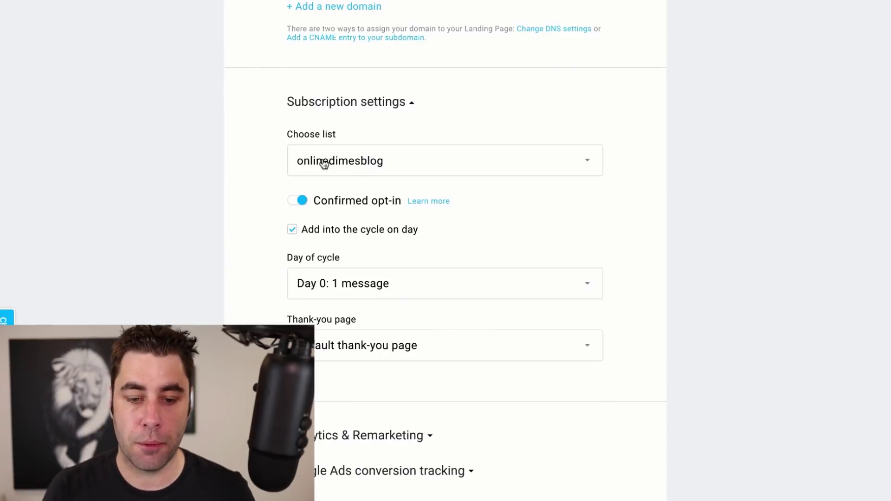
click(323, 163)
scroll(370, 237, down, 5)
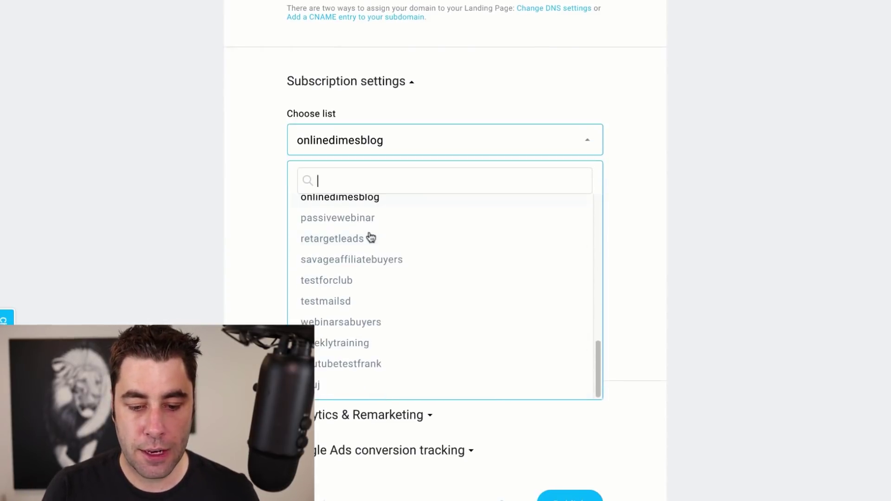
click(358, 364)
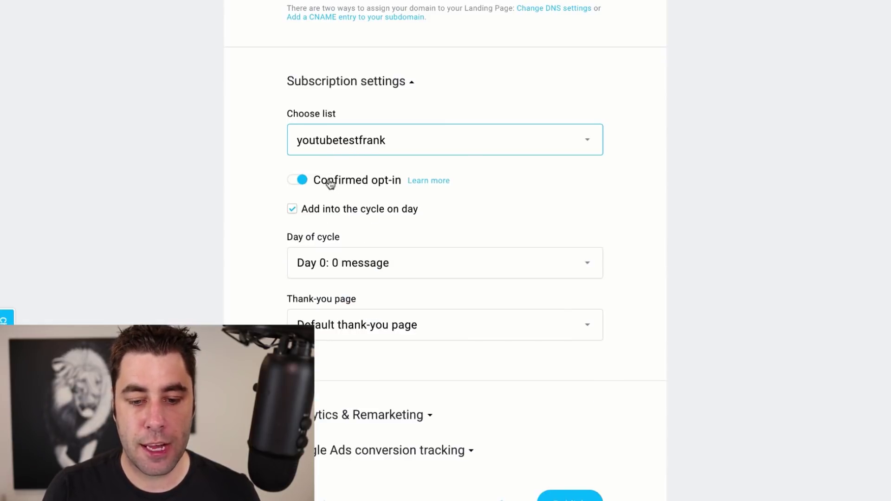
Disable confirmed opt-in and adding contacts into the cycle, and publish the landing page
click(299, 179)
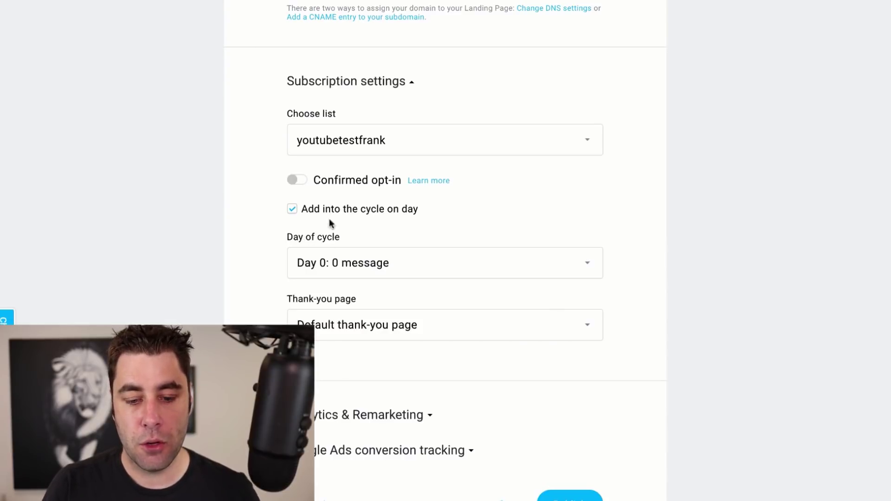
click(295, 212)
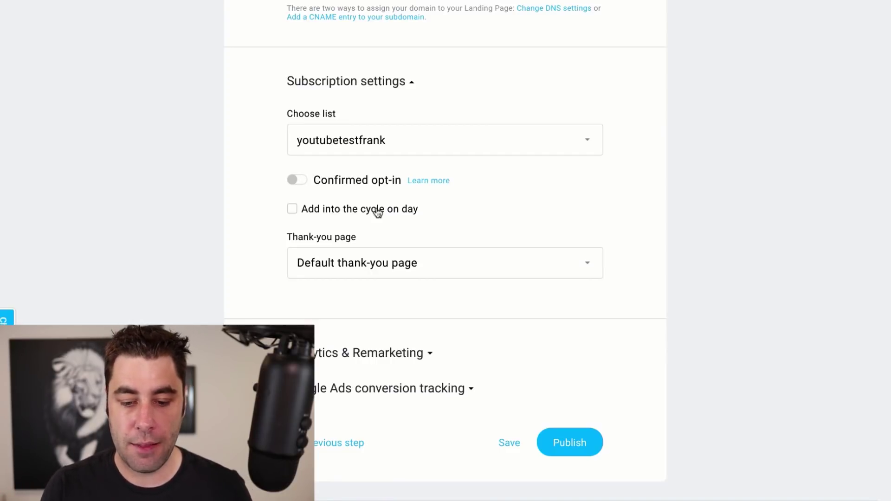
click(565, 441)
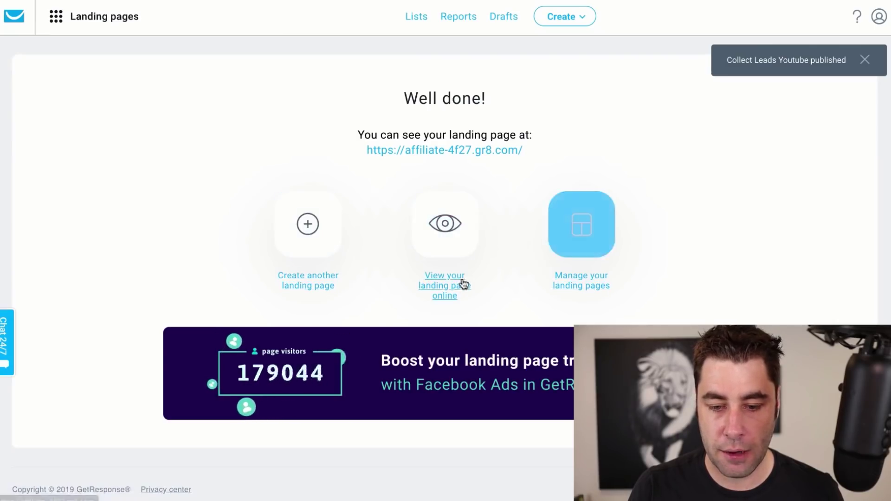
Copy the published landing page's address, open it in a new browser tab and view the live page with its sign-up form
right_click(428, 155)
click(481, 249)
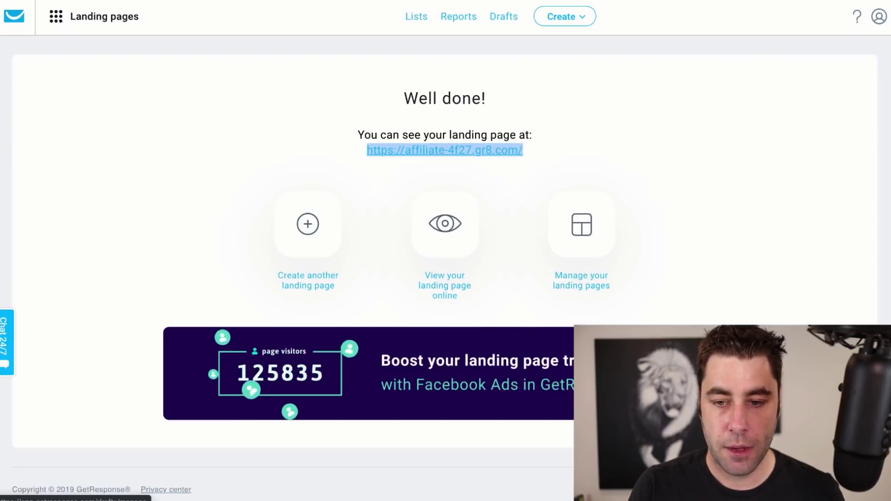
key(ctrl+t)
key(ctrl+v)
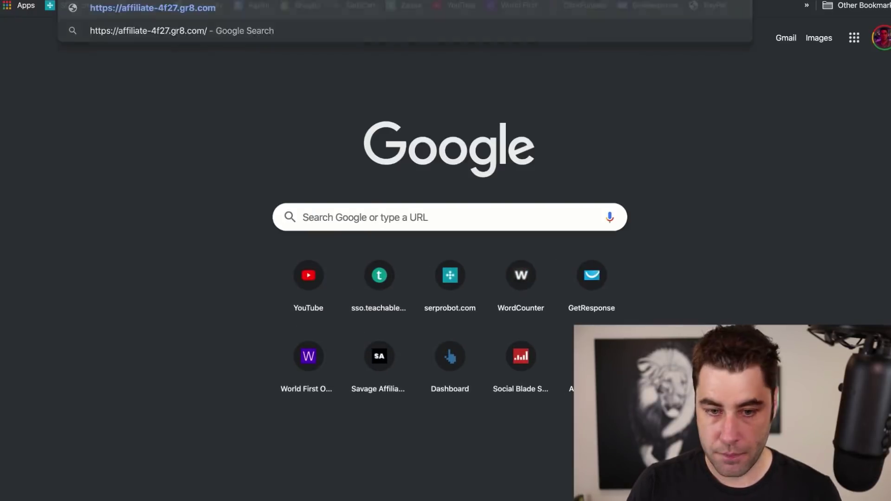
key(Return)
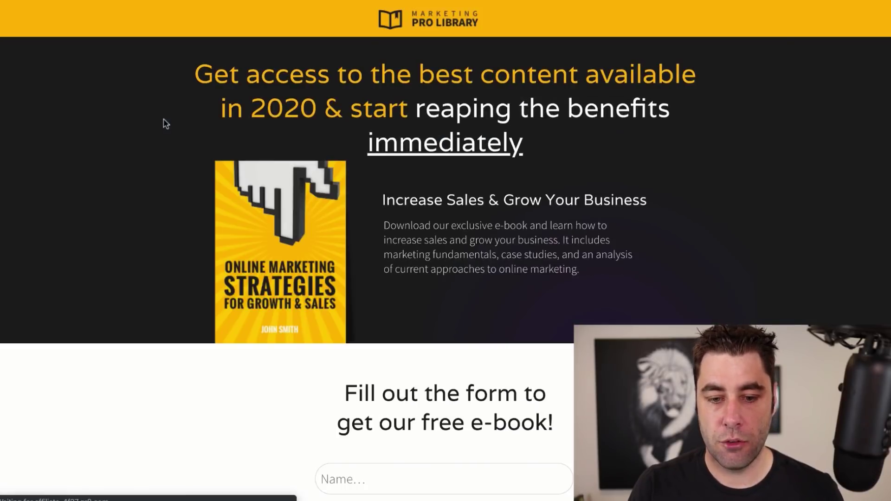
scroll(390, 82, down, 7)
click(380, 147)
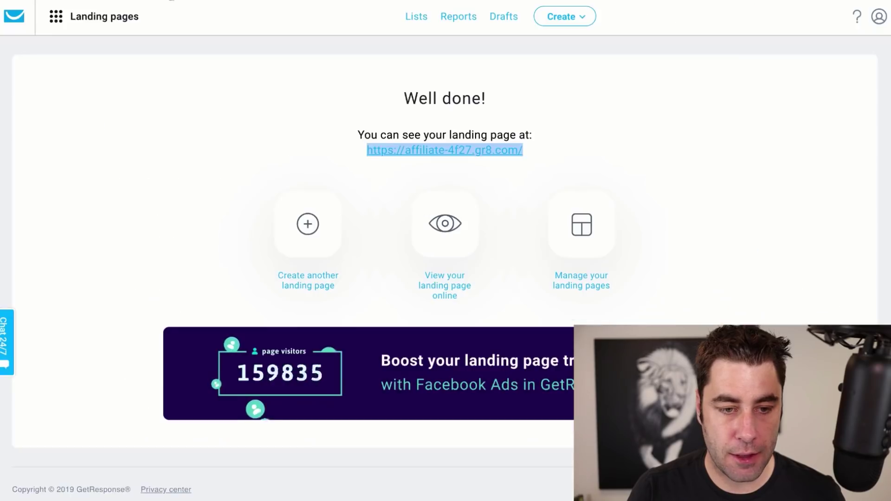
Go to the automation workflows and open the "Youtubetest1" workflow for editing
click(57, 16)
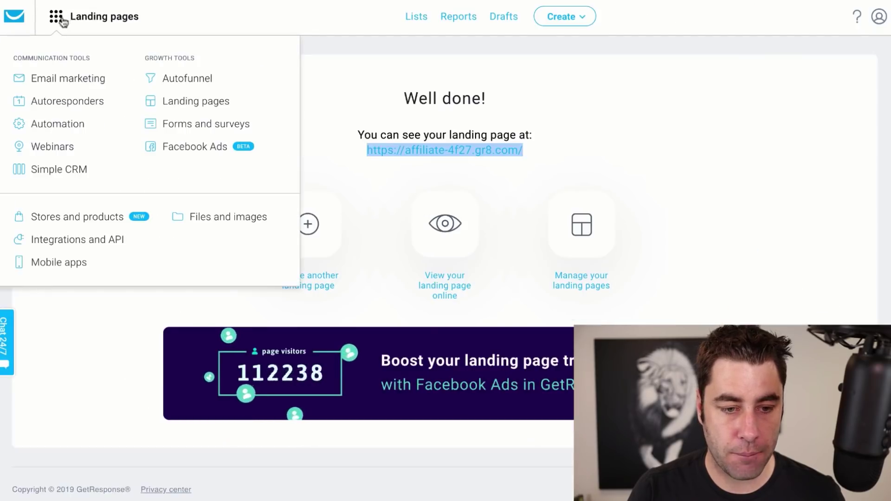
click(64, 123)
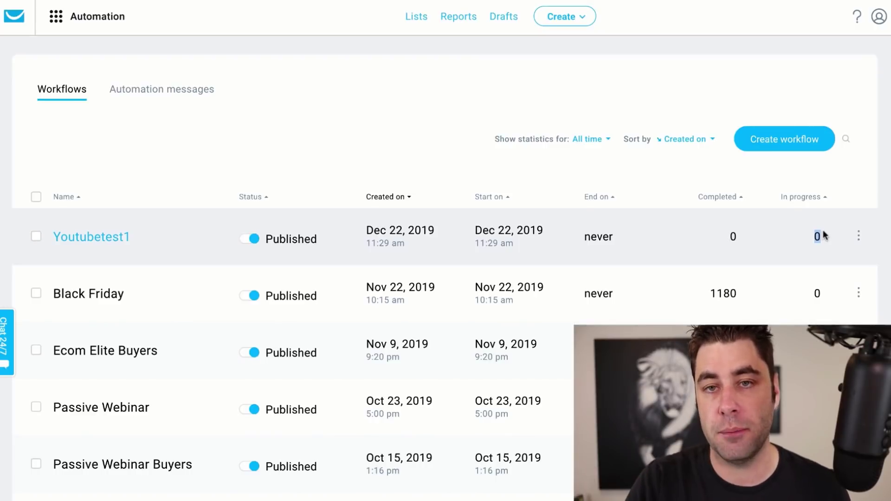
click(859, 236)
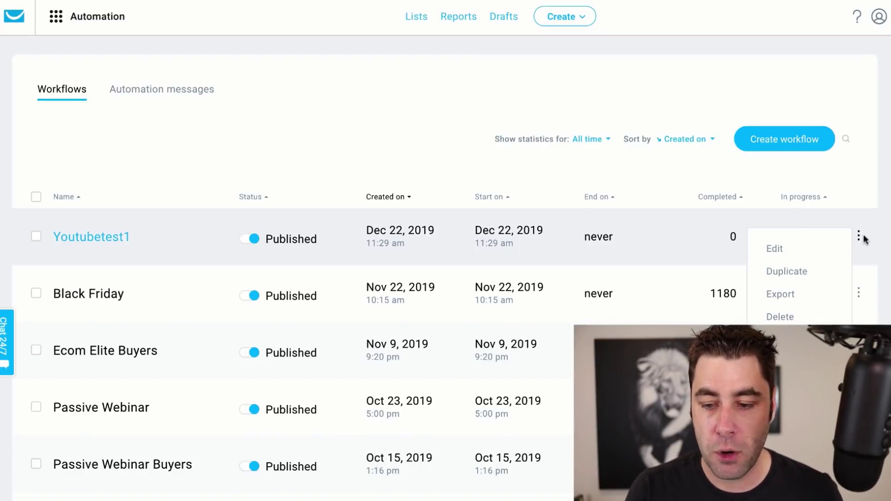
click(799, 248)
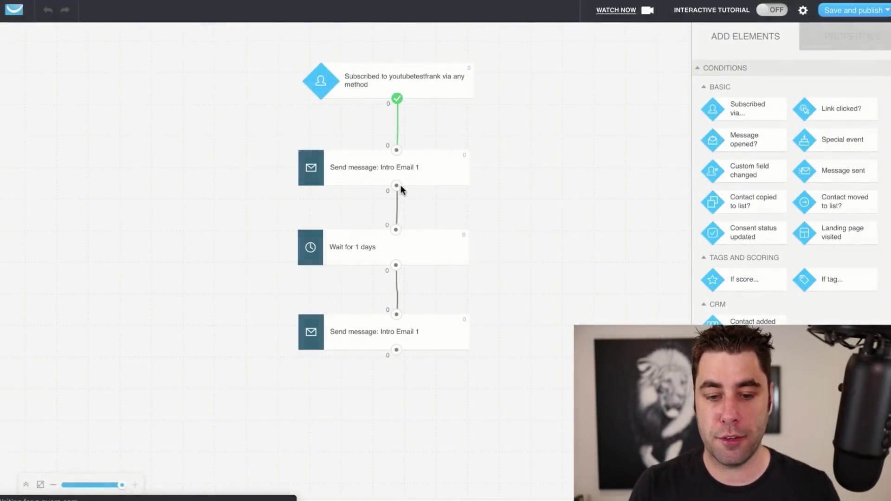
Move the subscription condition away from the message chain, shift the messages and wait element slightly, and leave the workflow without saving
drag(428, 64, 124, 69)
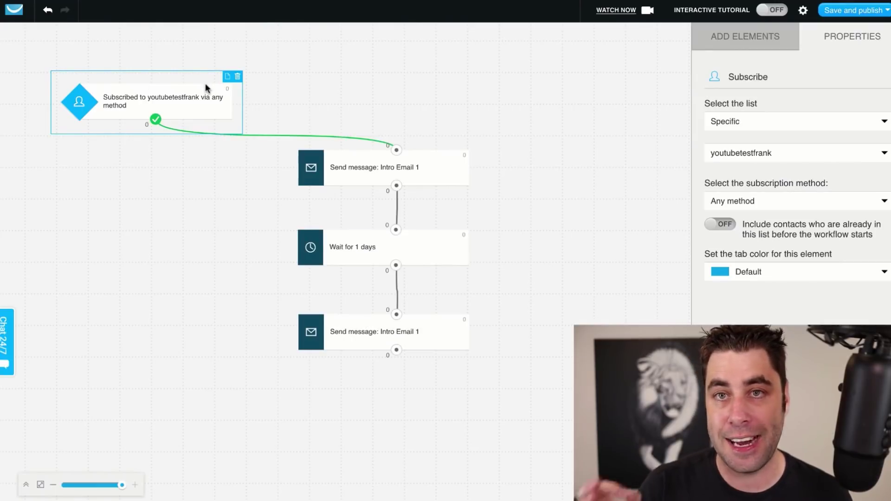
drag(431, 164, 411, 160)
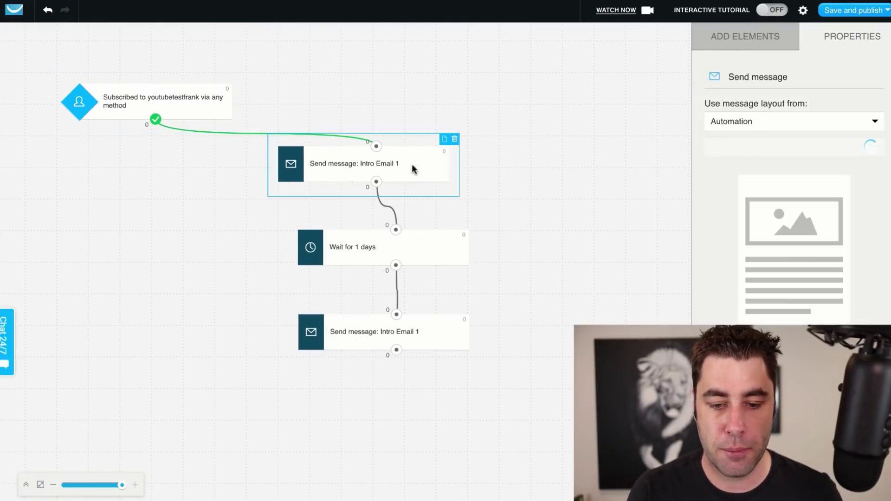
drag(420, 237, 412, 237)
drag(426, 330, 415, 329)
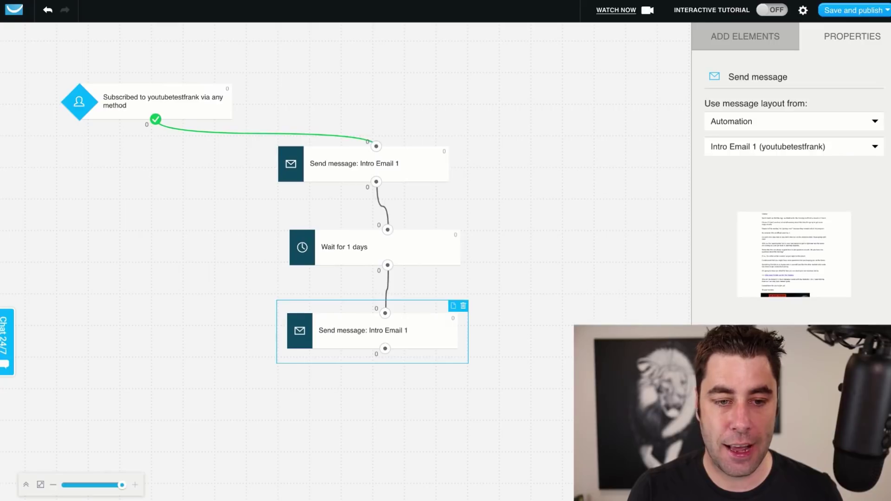
key(super+bracketleft)
click(555, 126)
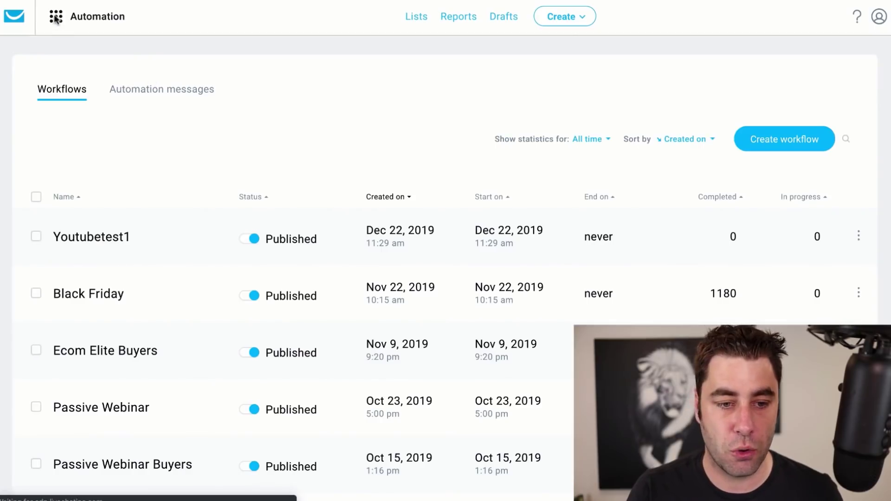
Open the email marketing area and start creating a newsletter with the regular, non-BETA creator
click(56, 18)
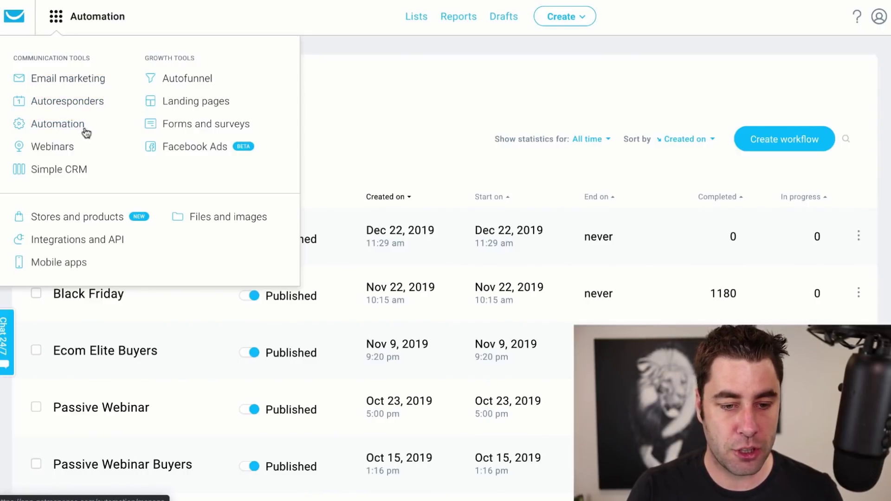
click(400, 81)
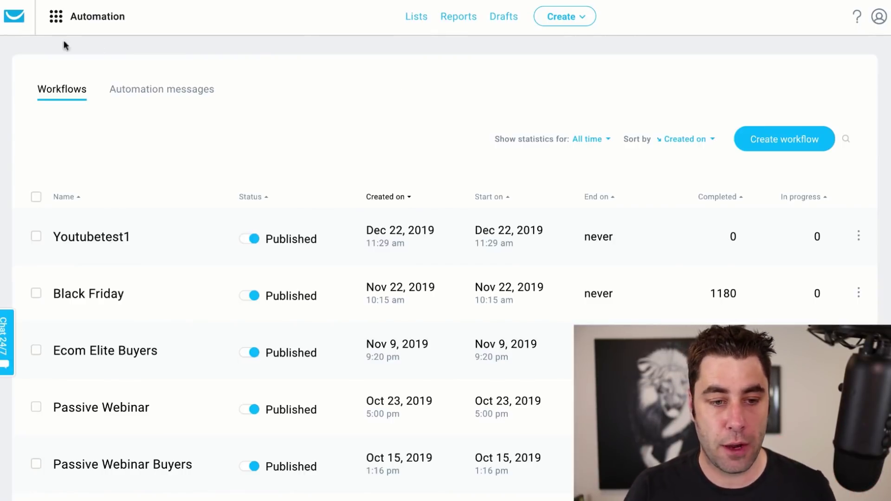
click(56, 18)
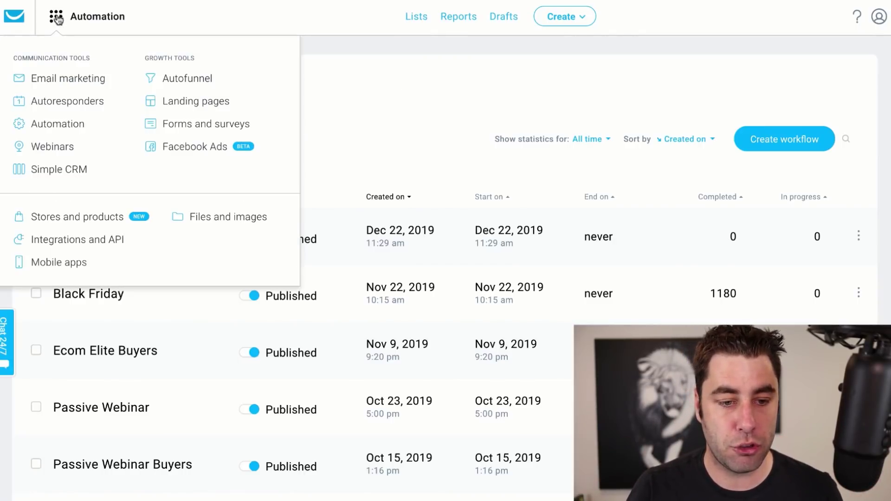
click(54, 79)
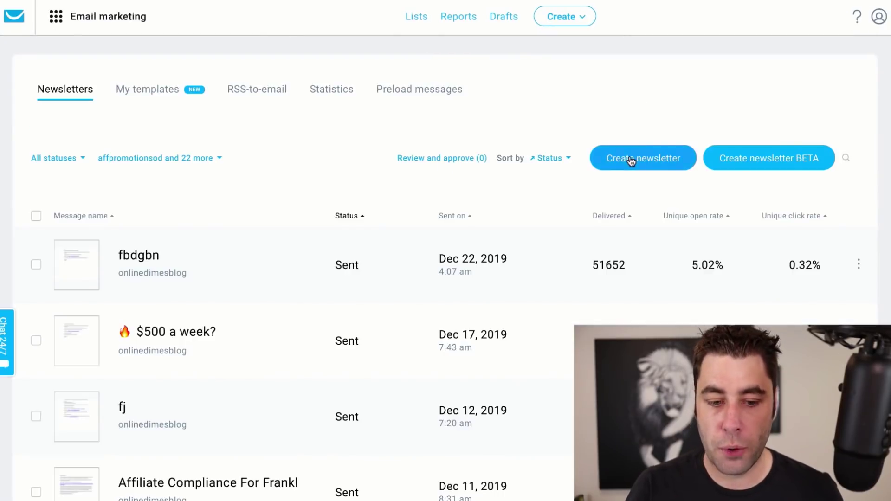
click(632, 161)
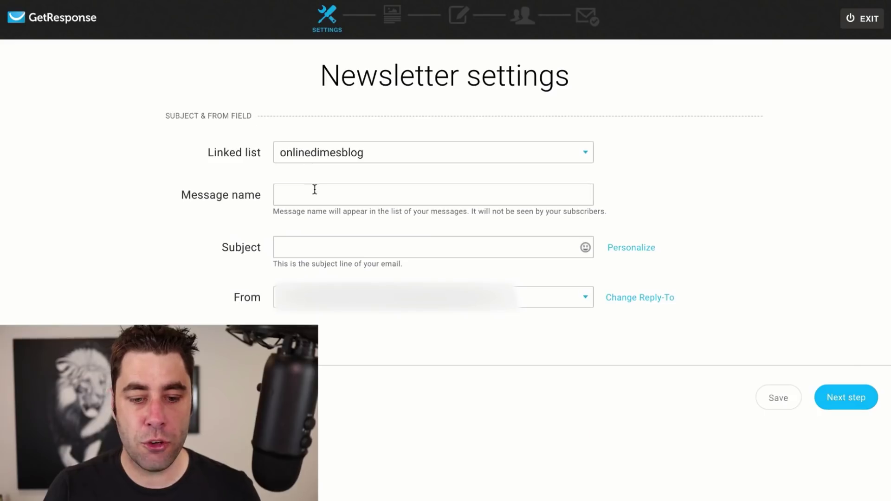
Link the newsletter to the "youtubetestfrank" list and name the message "bgfbhgb"
click(332, 155)
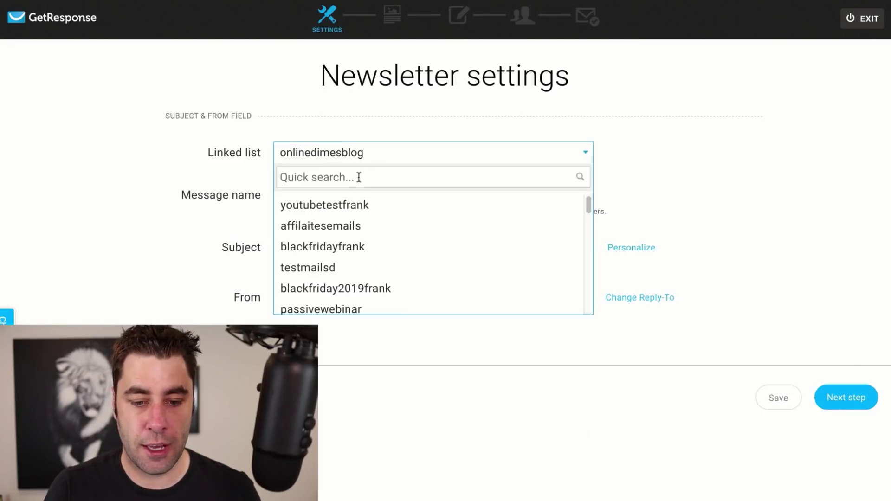
click(323, 206)
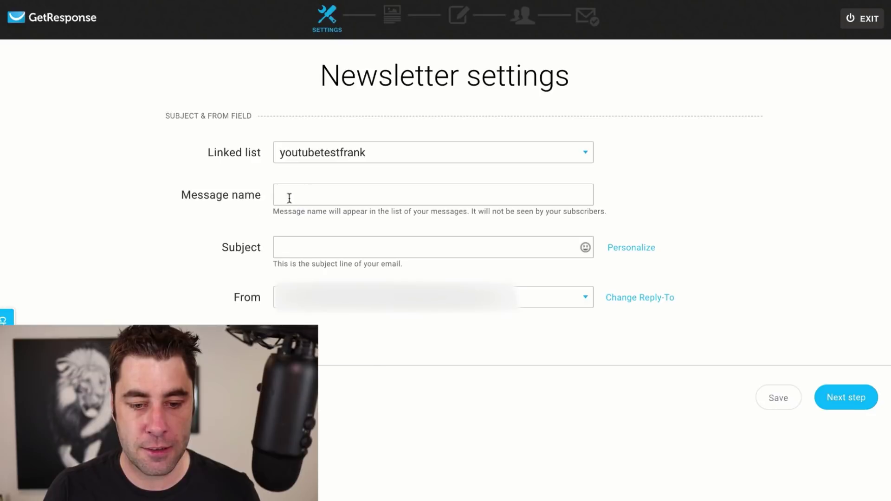
click(289, 199)
text(bgfbhgb)
click(188, 214)
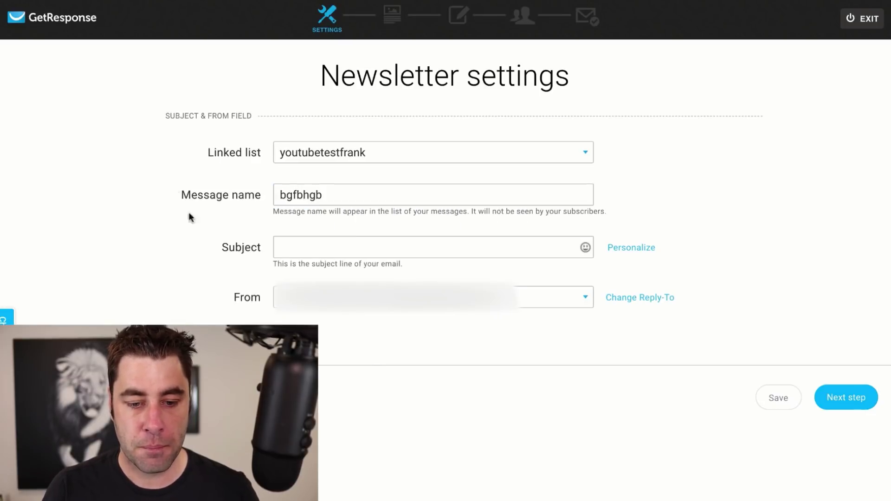
Set the newsletter subject to "😍 How I Made $35k In..." and continue to the template selection
click(334, 247)
click(344, 366)
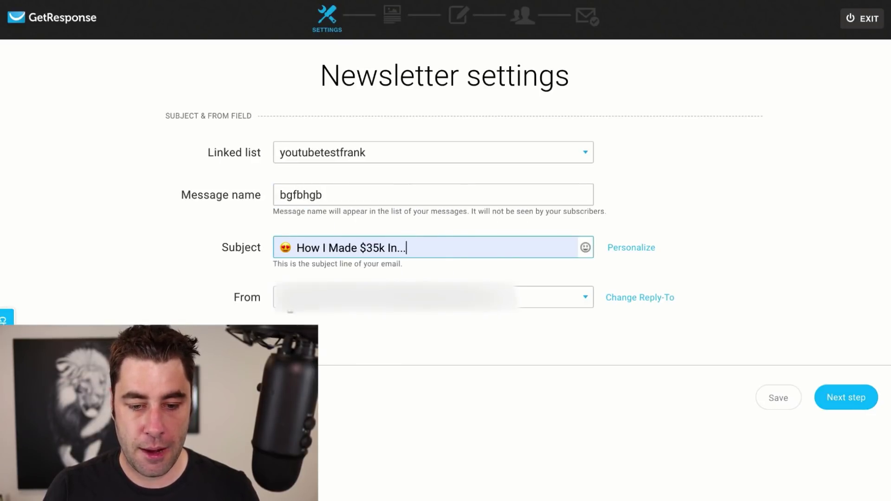
click(234, 272)
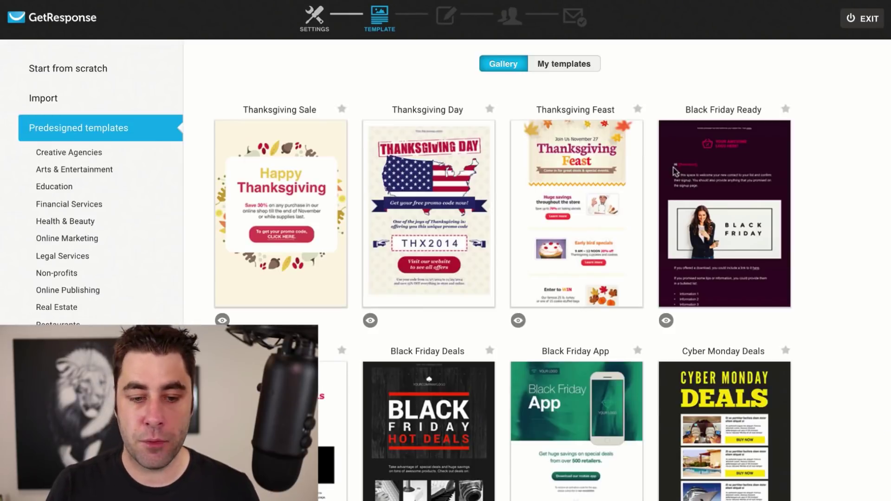
Choose to start the newsletter from scratch with the Blank template and continue to the message editor
click(94, 69)
scroll(573, 195, down, 10)
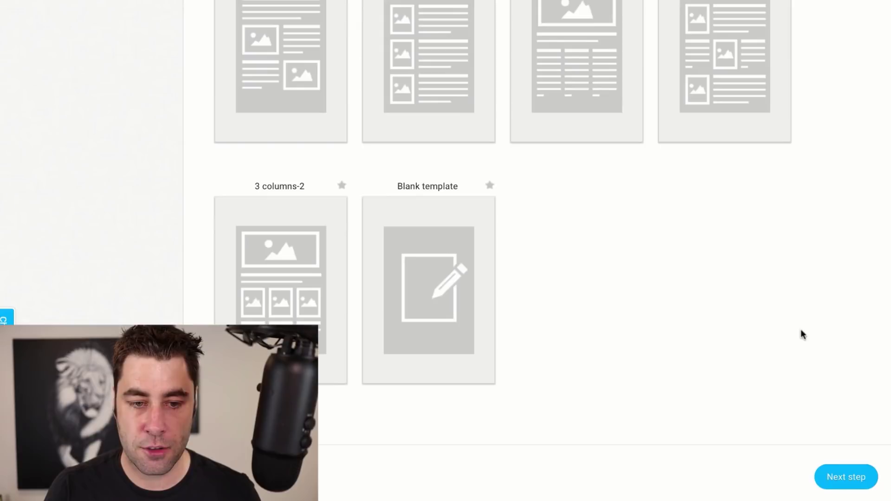
click(847, 485)
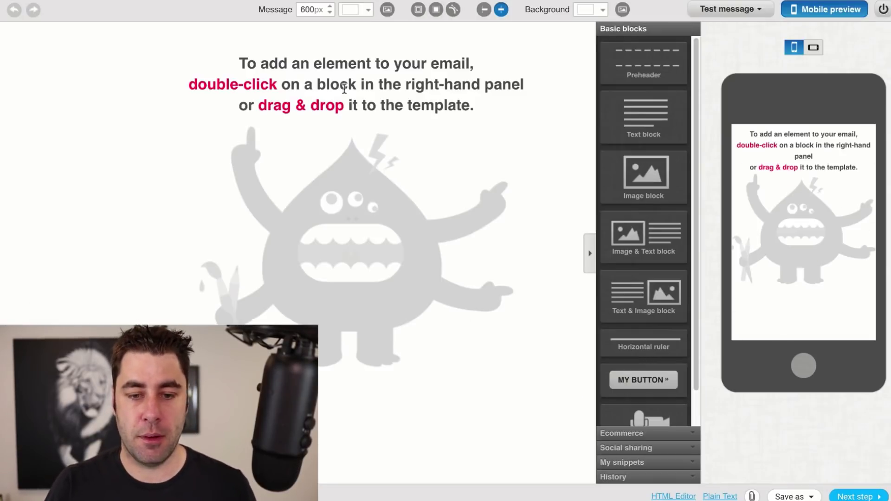
Add a text block to the email and replace all its placeholder text with "fgfgjfhjhfjty"
drag(644, 117, 372, 72)
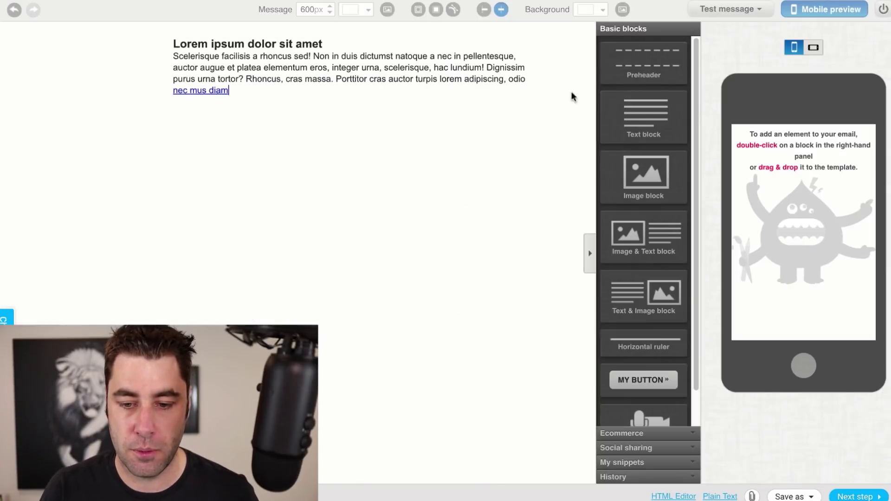
click(271, 90)
drag(260, 91, 173, 37)
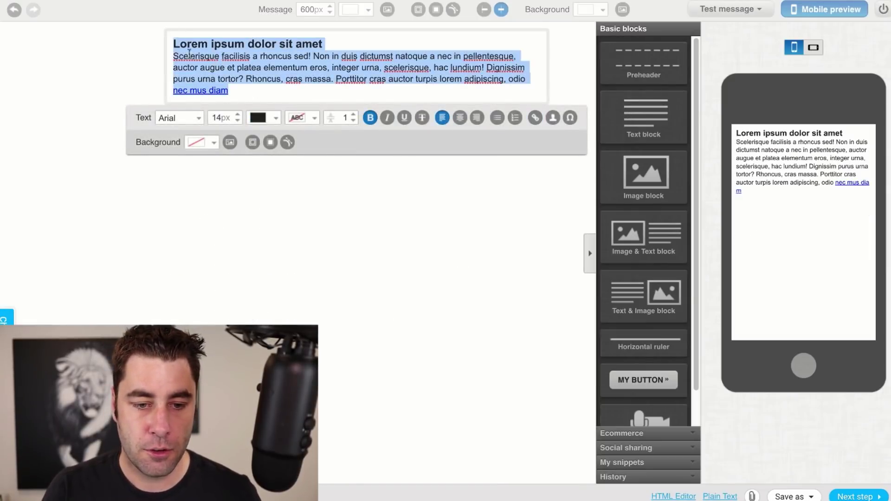
text(fgfgjfhjhfjty)
Remove the bold formatting from the test text in the email's text block
drag(231, 46, 173, 45)
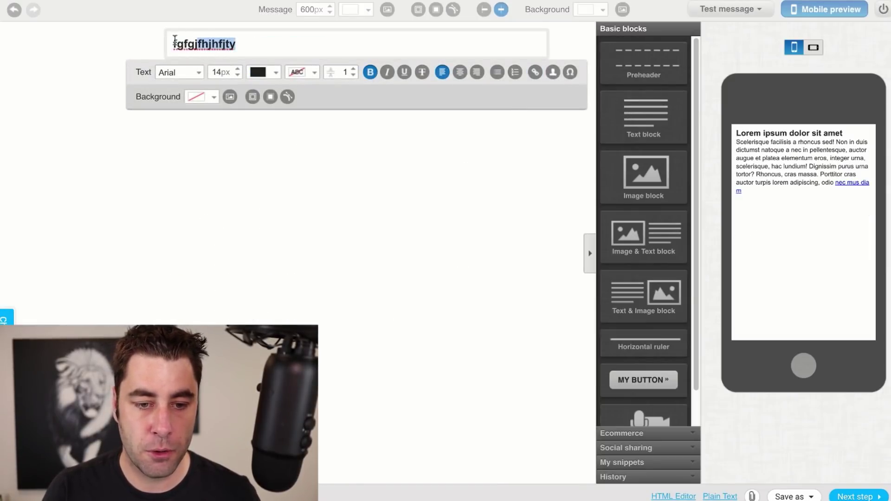
click(371, 72)
click(65, 76)
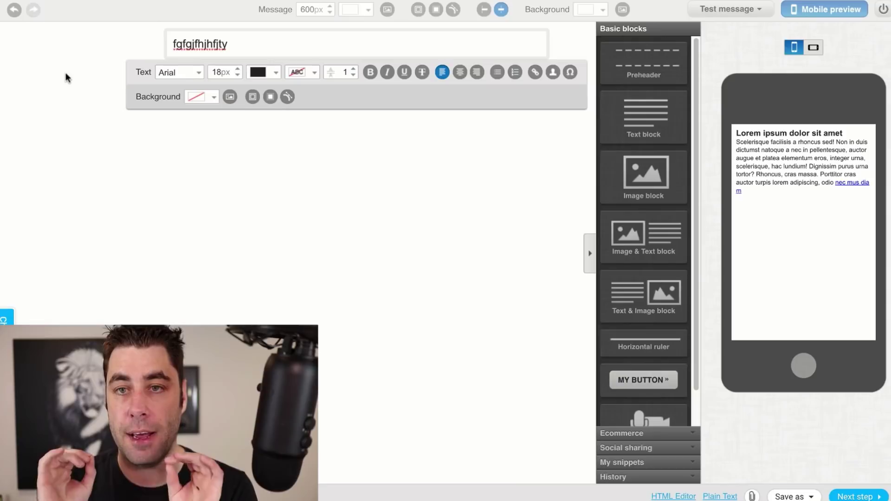
Continue to the recipients, include the lists "onlinedimesblog" and "blackfridayfrank", and exclude the list "ecomelitesnewbuy"
click(855, 497)
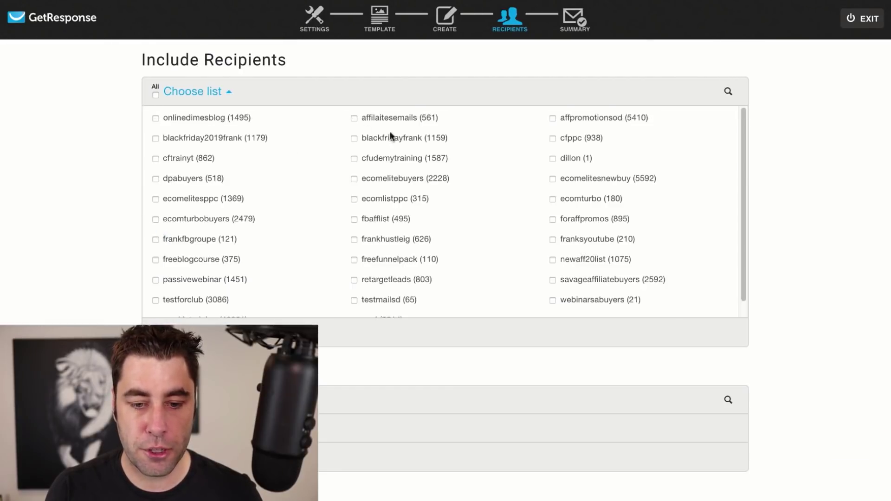
click(168, 118)
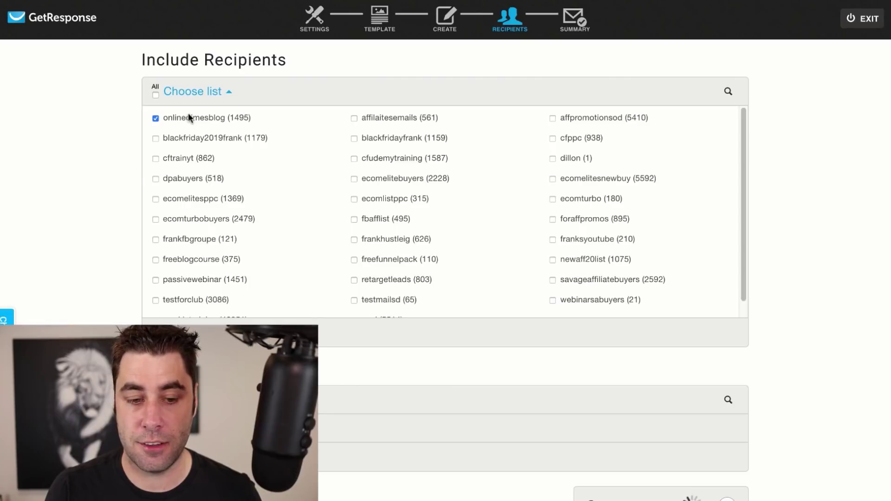
click(379, 139)
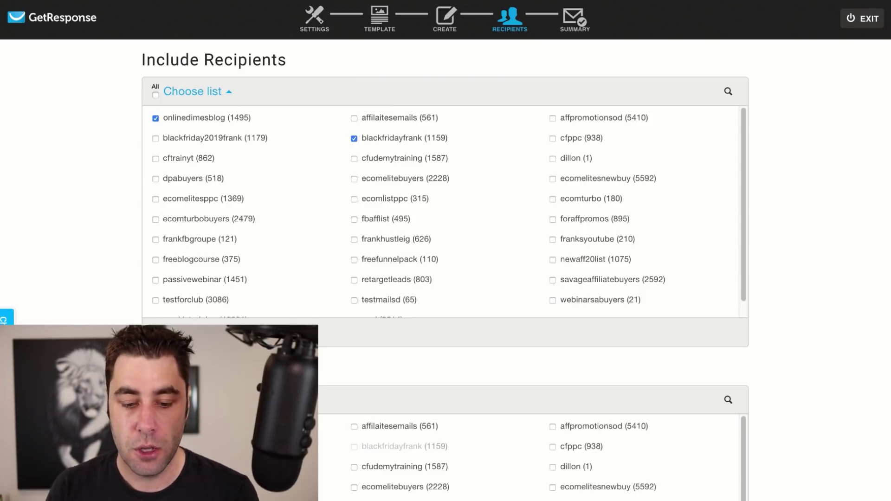
scroll(567, 306, down, 5)
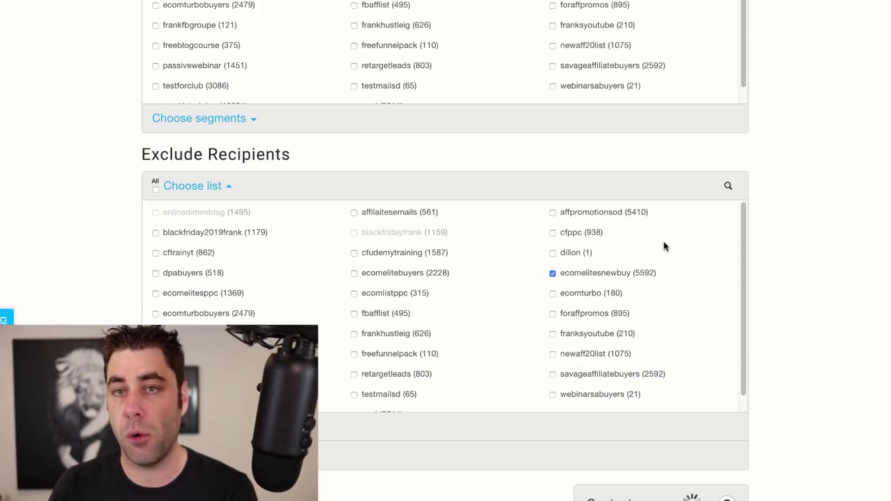
scroll(661, 241, down, 1)
scroll(662, 246, down, 3)
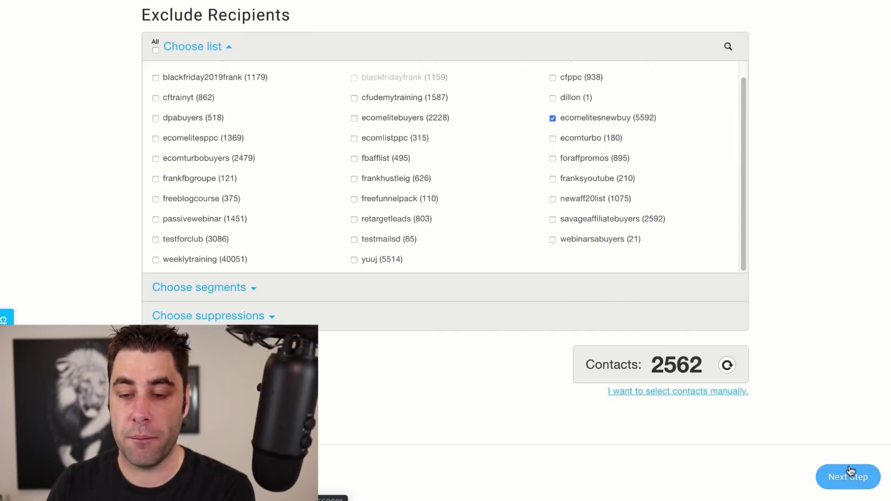
scroll(821, 186, up, 8)
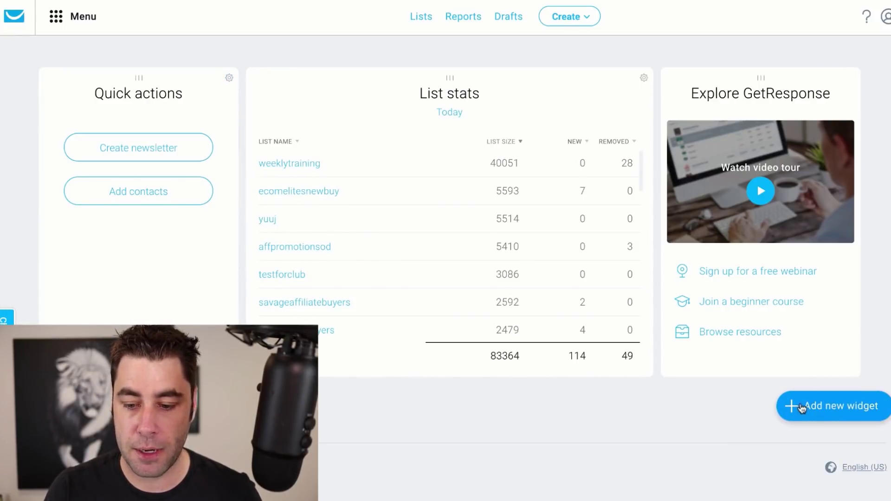
Browse the widget library from the dashboard and add the Form stats widget
click(802, 409)
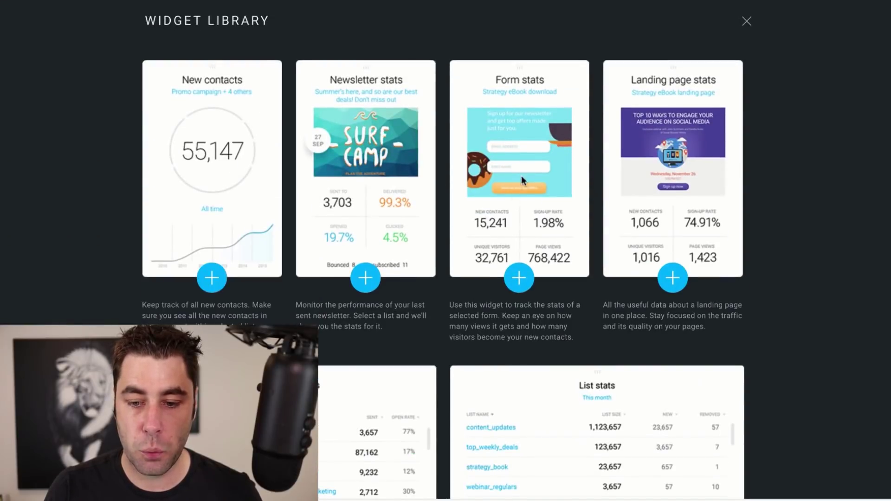
scroll(522, 178, down, 1)
scroll(522, 178, up, 1)
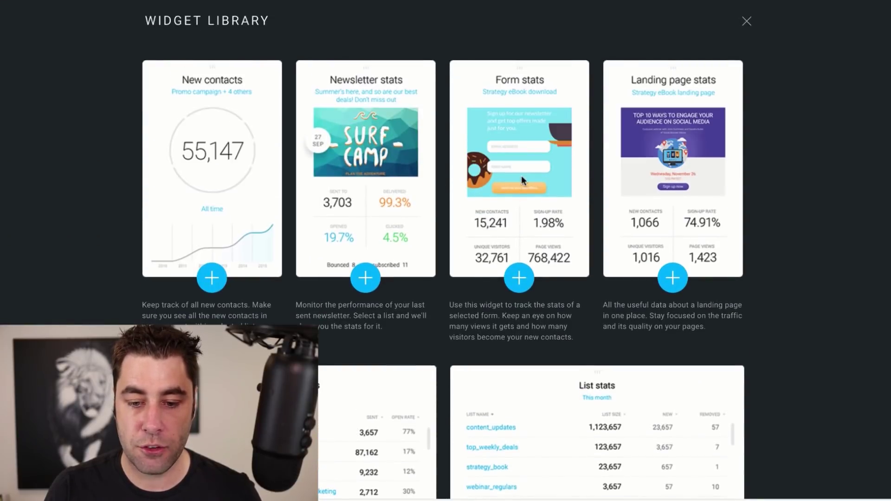
click(517, 279)
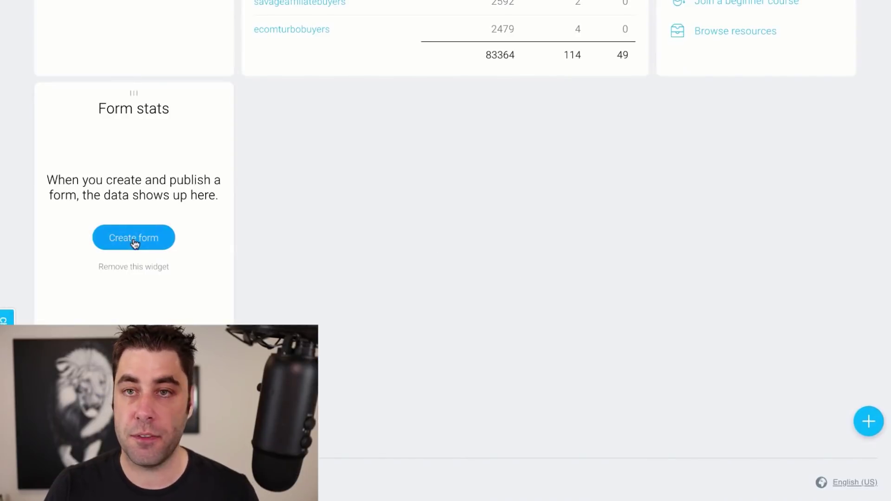
Add the New contacts widget to the dashboard and set it to track all lists
click(868, 423)
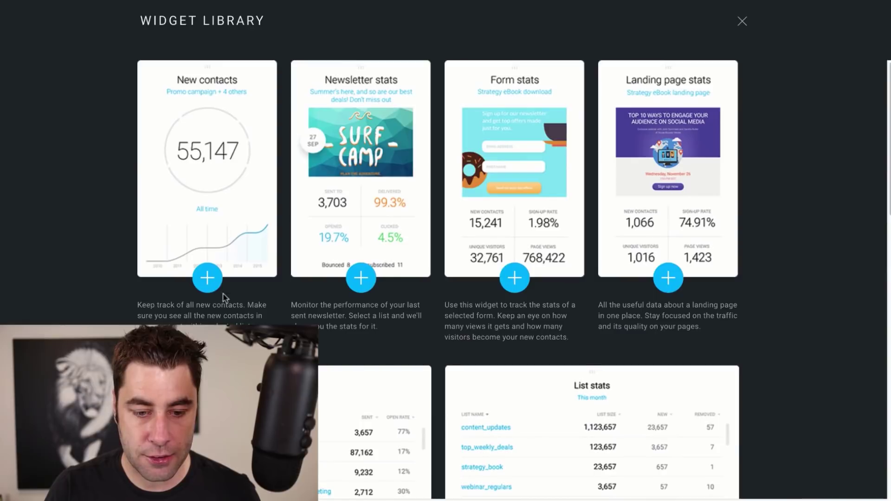
click(208, 278)
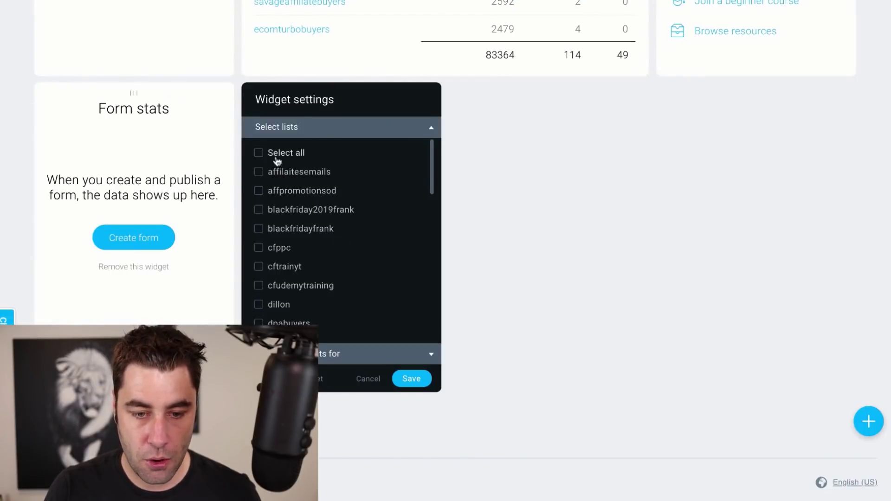
click(258, 153)
click(419, 386)
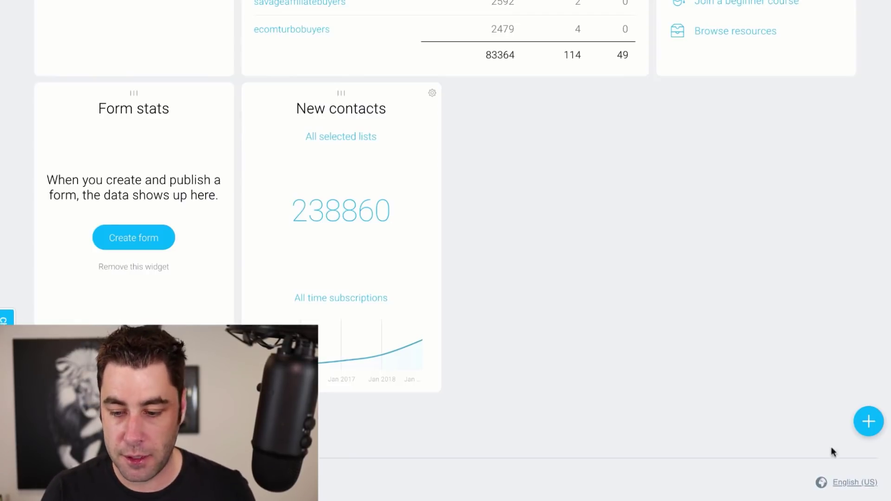
Look through the remaining widgets in the widget library, from list stats to quick actions, and return to the dashboard
click(867, 422)
scroll(613, 121, down, 6)
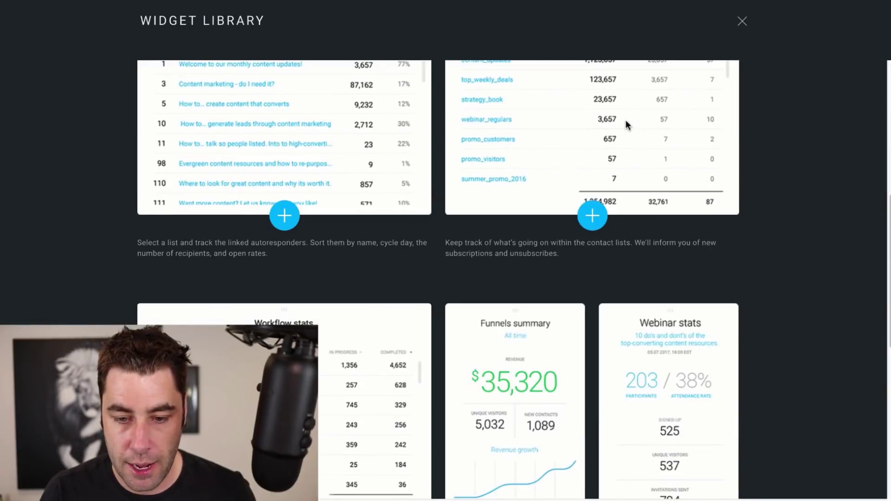
scroll(627, 123, down, 3)
scroll(531, 234, down, 2)
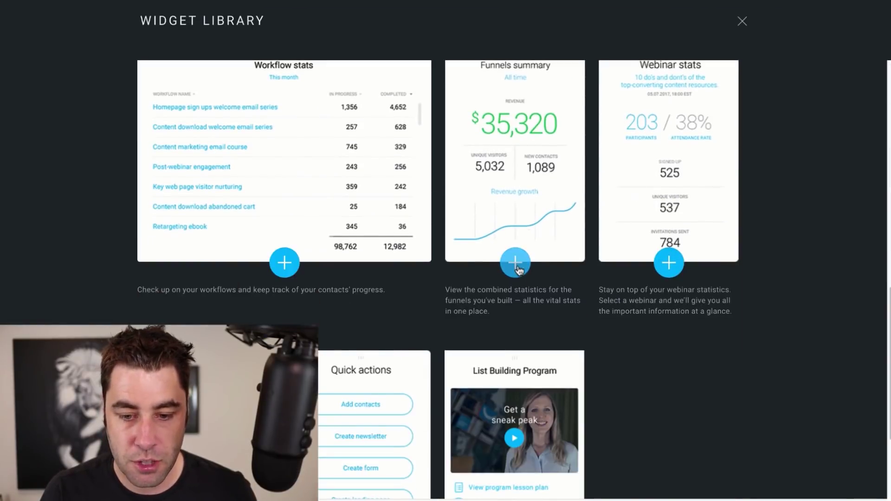
scroll(520, 195, down, 3)
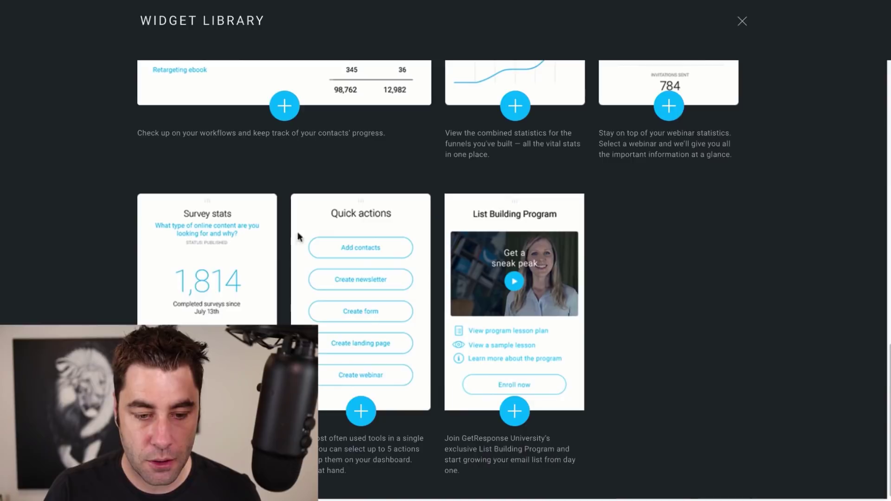
scroll(292, 229, up, 8)
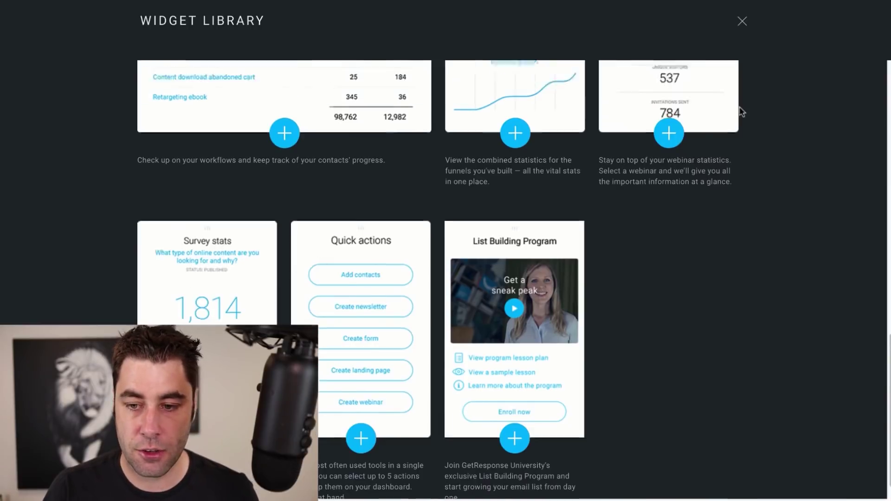
click(742, 21)
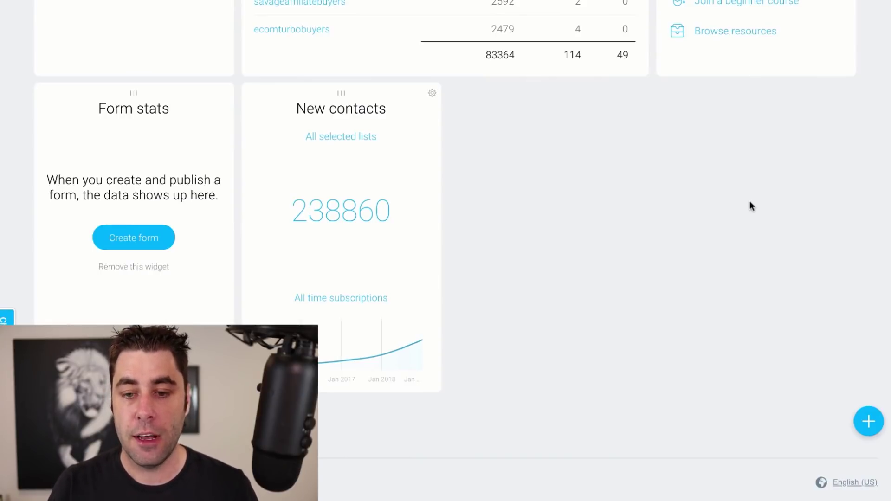
Examine the affiliate training sales page, including the student results, the Standard and Super packages, and the Email Marketing Academy description
scroll(543, 255, up, 6)
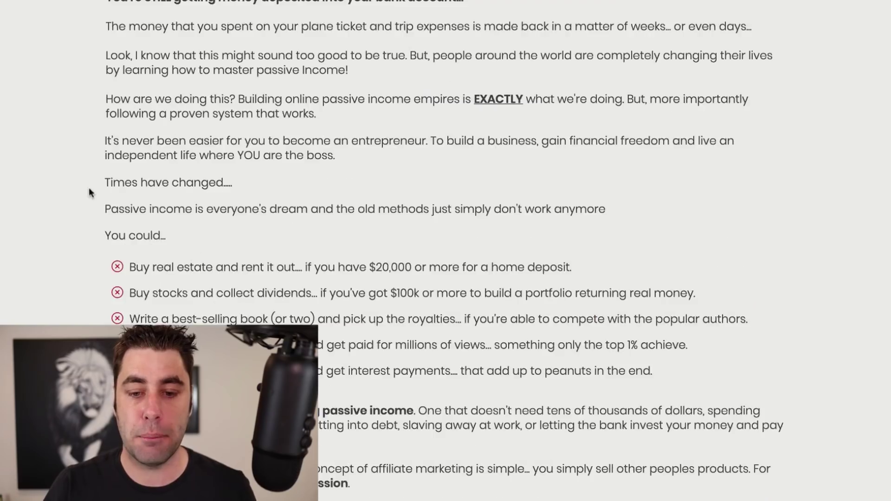
scroll(89, 188, down, 20)
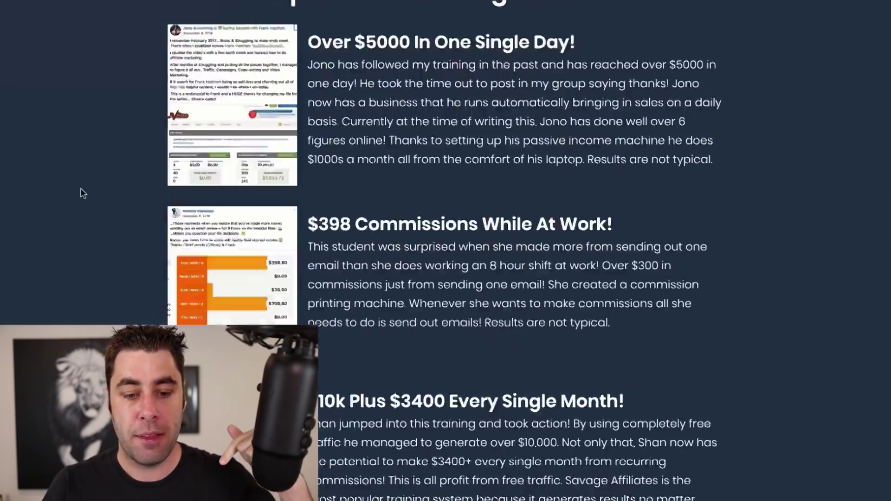
scroll(79, 192, down, 20)
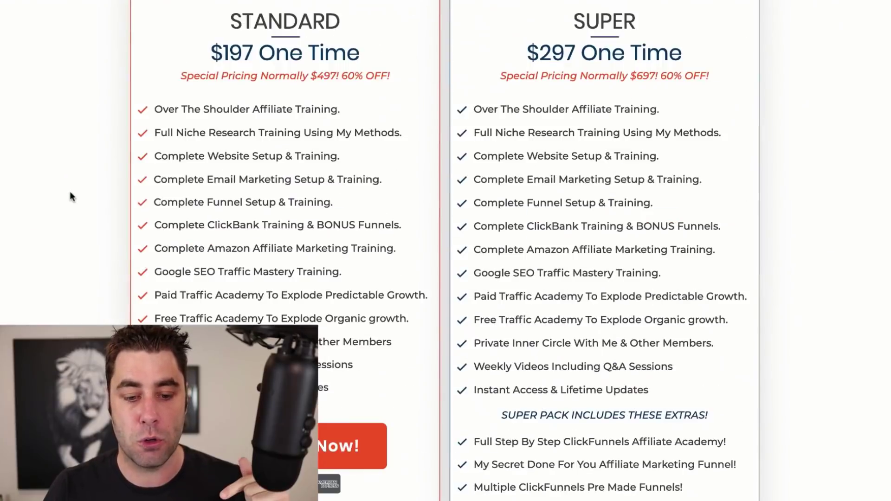
scroll(68, 190, down, 3)
scroll(64, 194, up, 20)
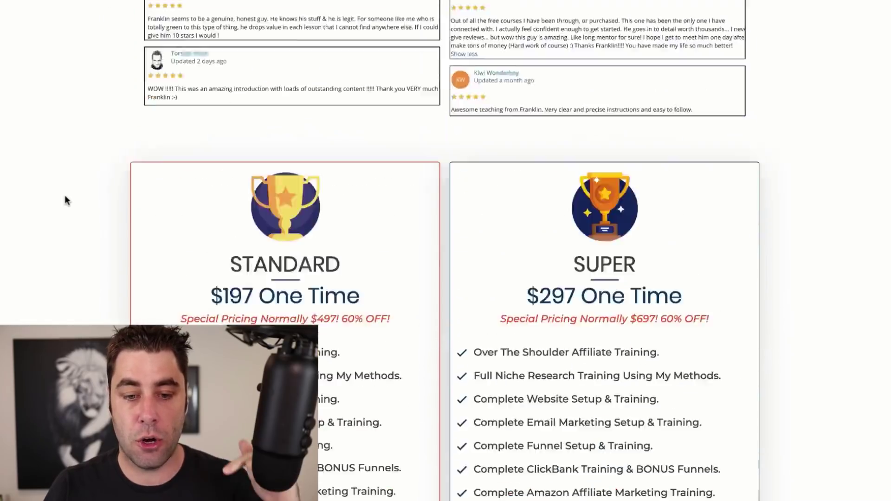
scroll(65, 199, up, 10)
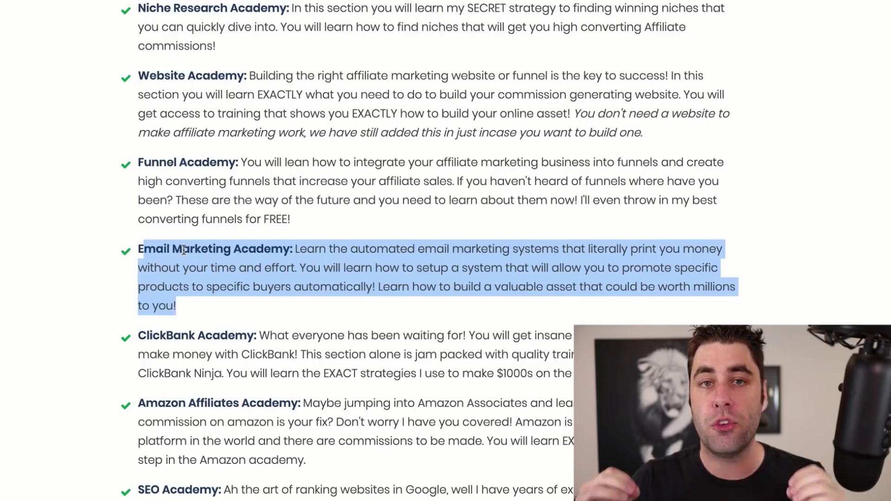